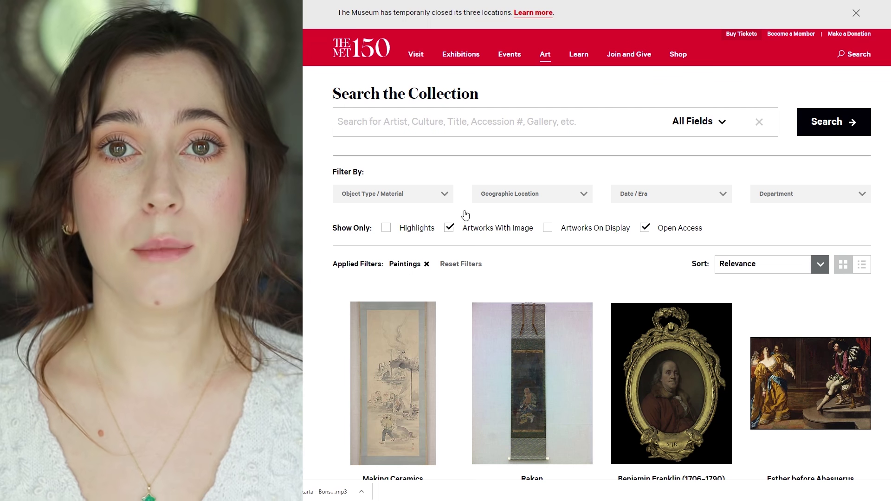
Step: Search the museum's collection for "flowers" and browse the painting results
click(798, 197)
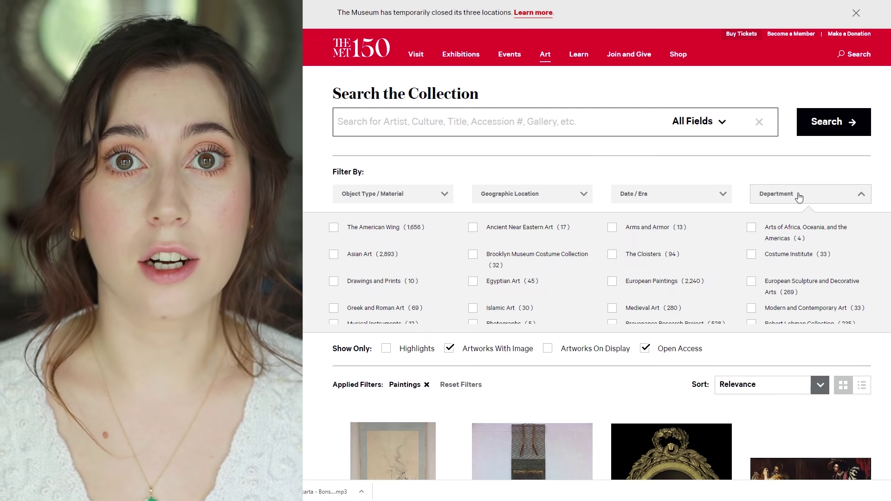
click(799, 197)
click(358, 120)
text(flowers)
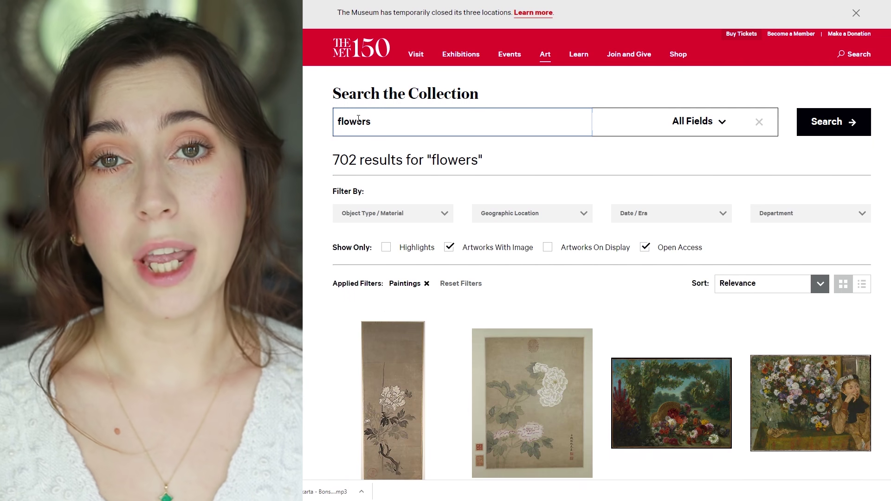
scroll(309, 214, down, 9)
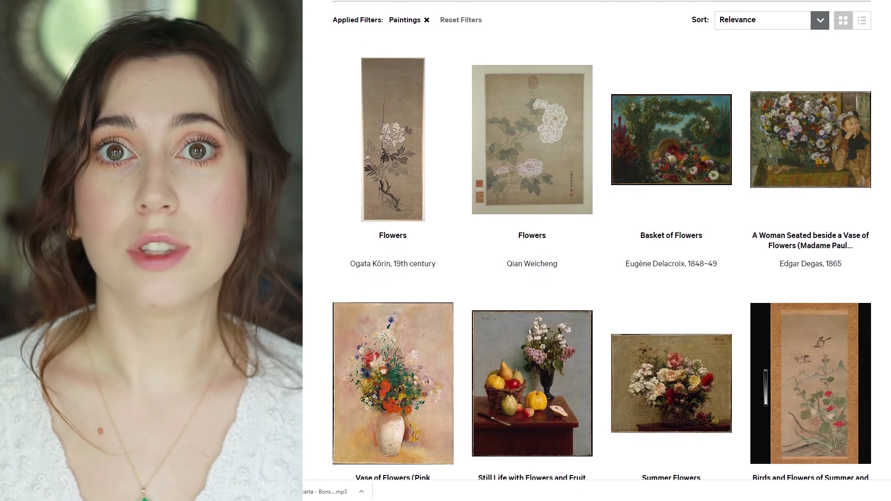
scroll(625, 185, down, 4)
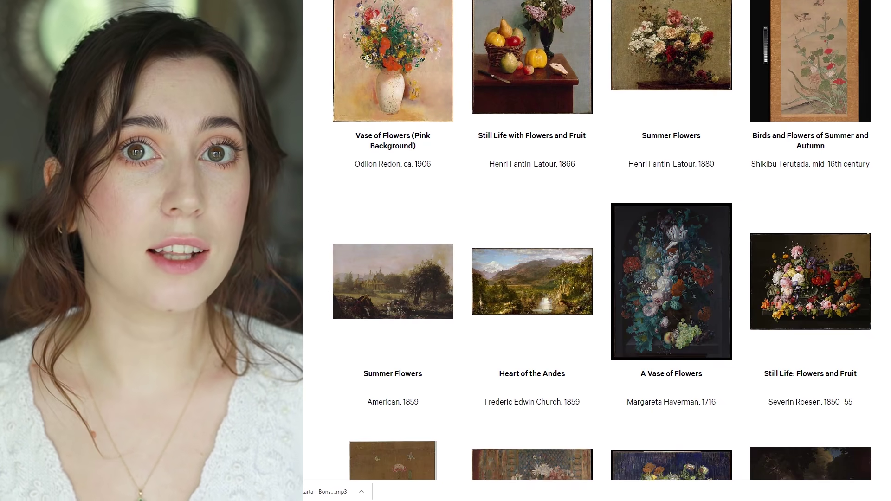
scroll(625, 97, down, 3)
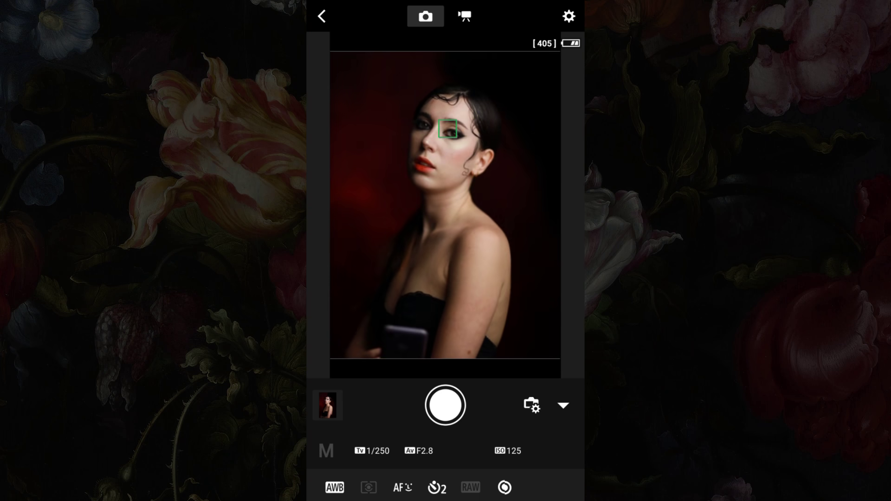
click(328, 405)
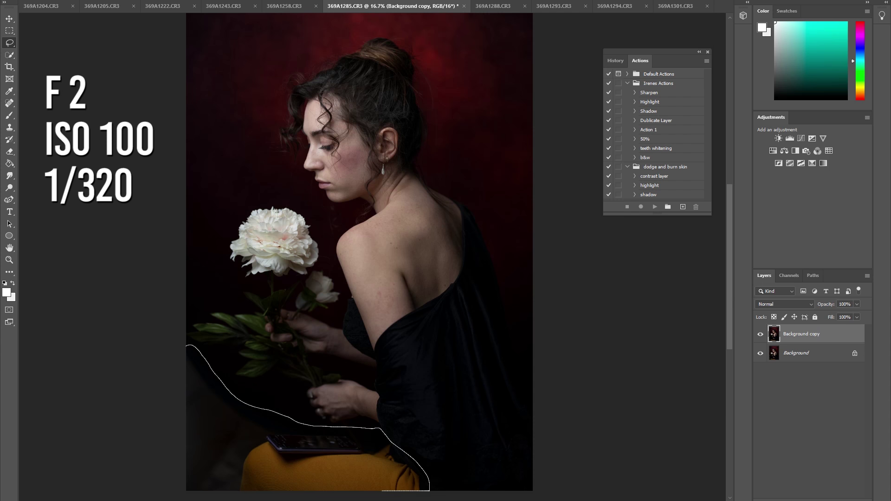
Step: In Photoshop, lasso the mustard skirt, phone and dark corner below the hands and replace them with a Content-Aware fill
drag(173, 480, 179, 353)
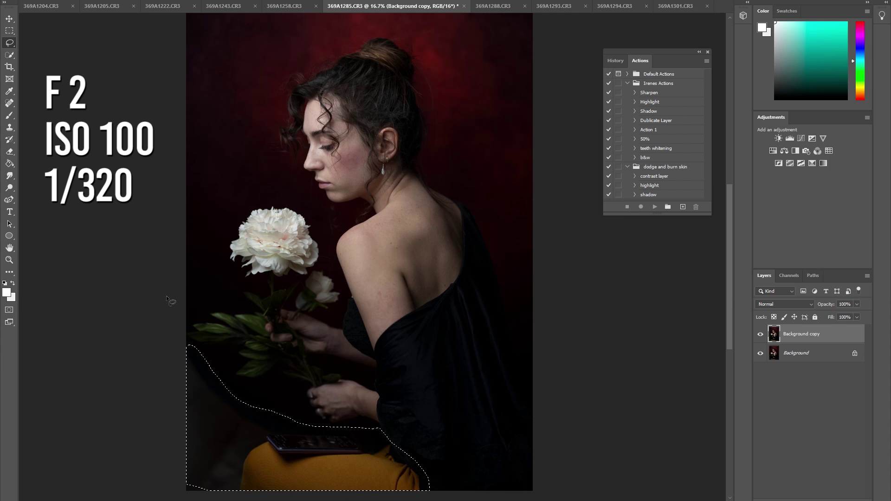
right_click(216, 415)
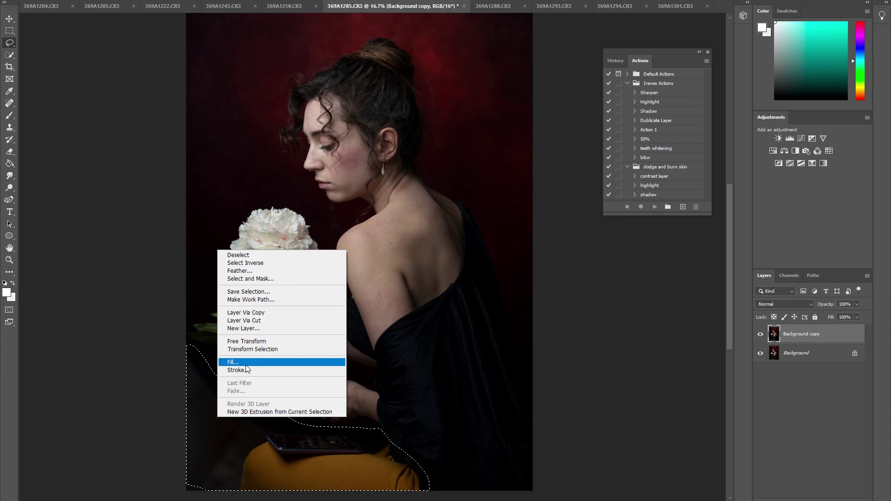
click(233, 362)
click(505, 120)
Step: Lasso the leftover patch in the photo's lower-left corner, fill it with Content-Aware at 100% opacity and deselect
mouse_move(185, 415)
mouse_down()
mouse_move(224, 436)
mouse_move(278, 492)
mouse_move(190, 496)
mouse_move(159, 456)
mouse_up()
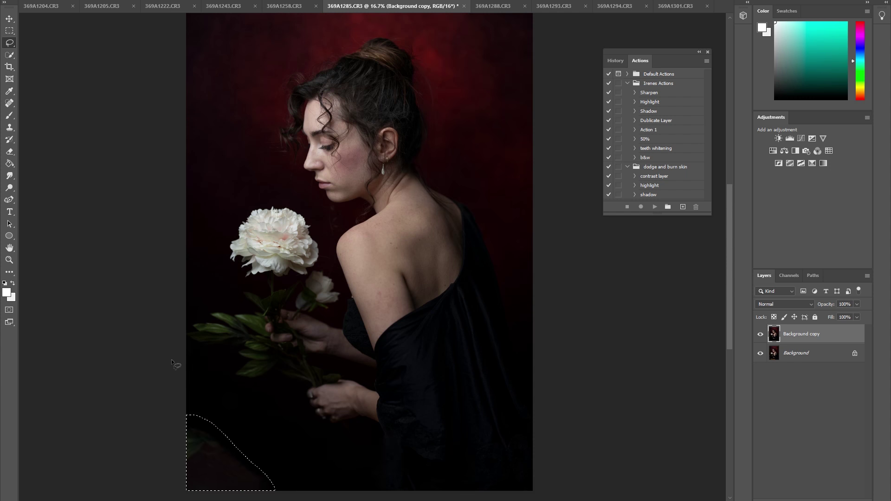
right_click(201, 445)
click(215, 384)
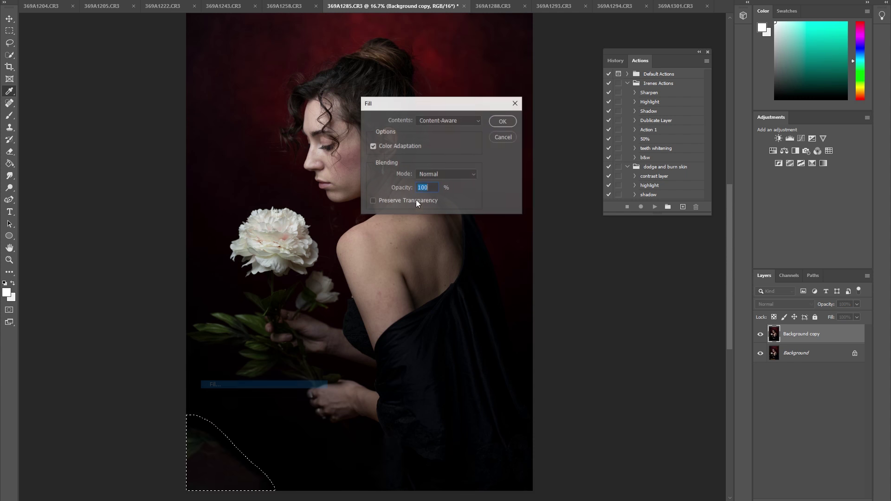
click(502, 121)
key(ctrl+d)
Step: Extend the canvas beyond the photo's left and right edges with the Crop tool, making the right strip wider
key(ctrl+minus)
key(c)
drag(491, 264, 508, 250)
drag(235, 261, 232, 256)
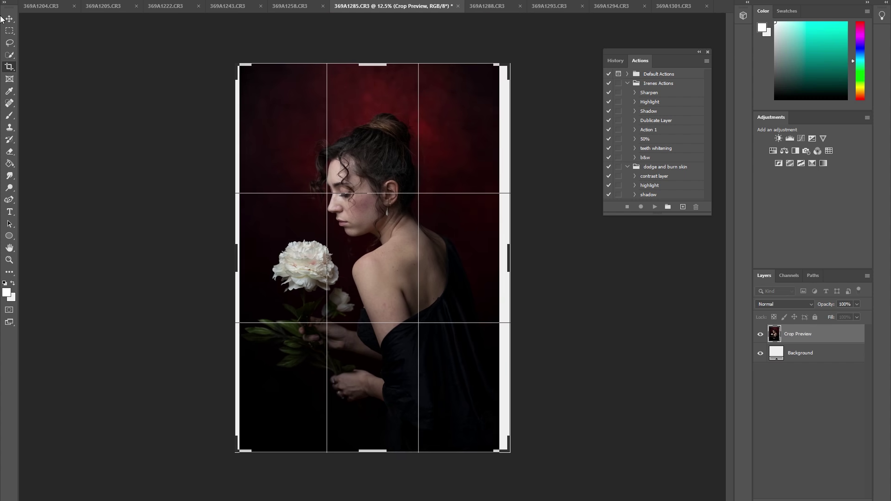
click(7, 19)
Step: Select the white strip along the photo's left edge with a rectangular marquee and fill it from the surrounding background
click(9, 30)
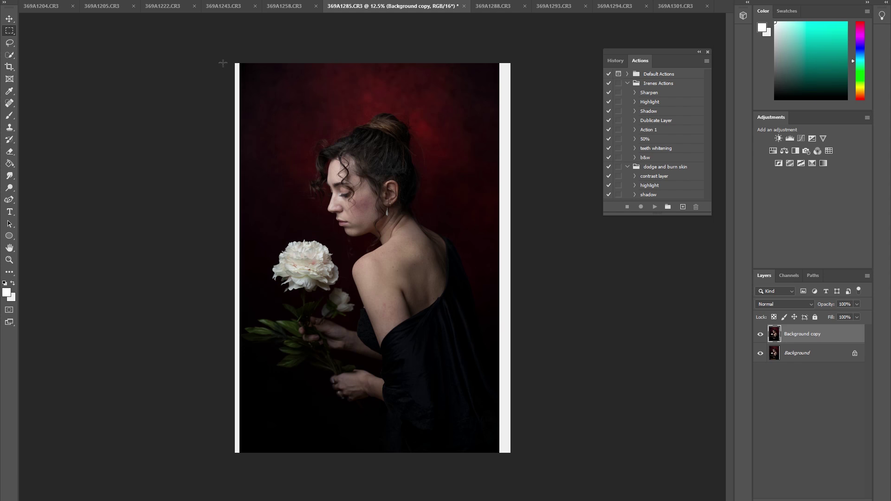
drag(235, 63, 242, 495)
right_click(240, 313)
click(255, 425)
click(497, 121)
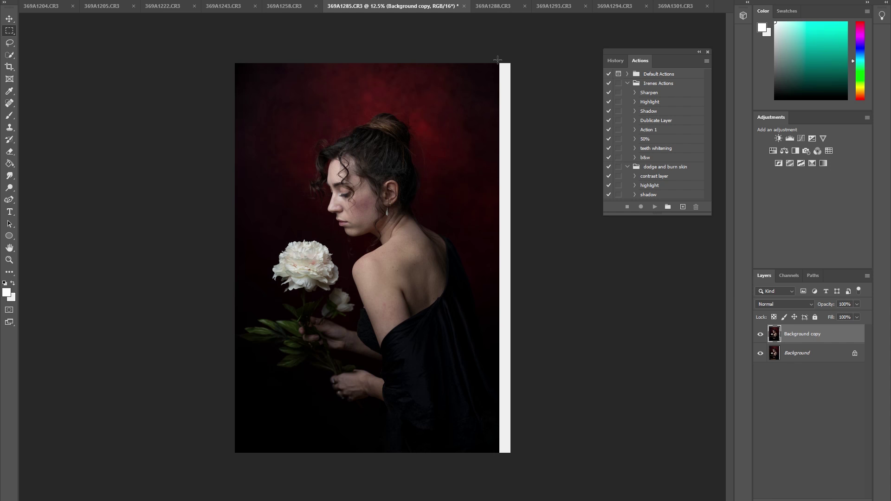
Step: Select the white strip along the photo's right edge with a slight overlap and fill it from the surrounding background
drag(498, 59, 503, 457)
right_click(505, 318)
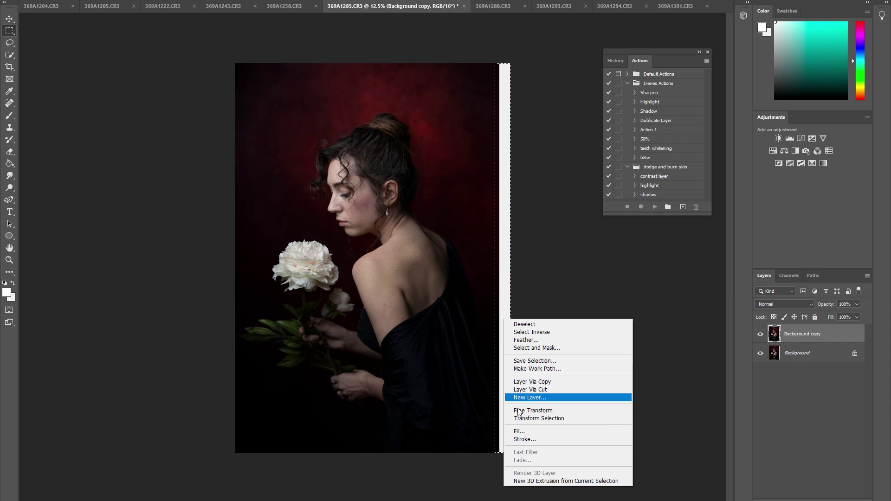
click(519, 431)
click(504, 122)
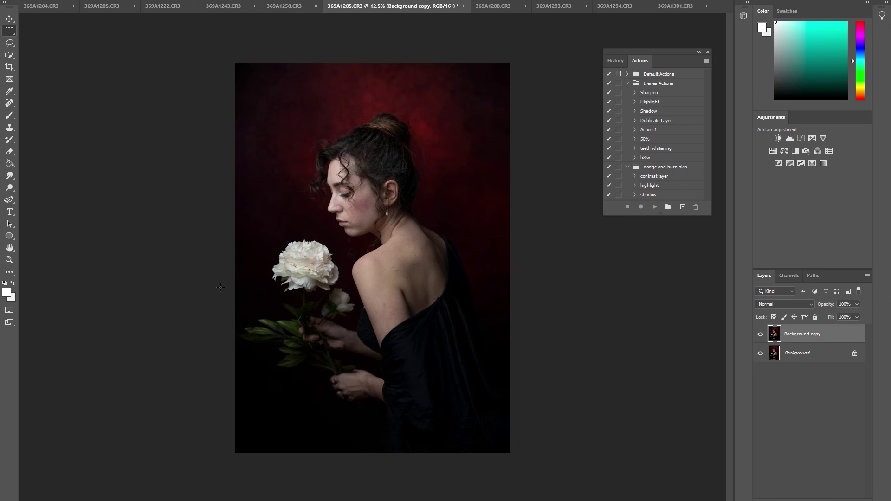
Step: Copy the woman and flower to a new layer, using a selection refined with Smooth 40 and Shift Edge +100%
click(11, 43)
mouse_move(366, 114)
mouse_down()
mouse_move(330, 129)
mouse_move(345, 261)
mouse_move(272, 310)
mouse_move(381, 447)
mouse_move(489, 299)
mouse_move(383, 111)
mouse_move(365, 112)
mouse_up()
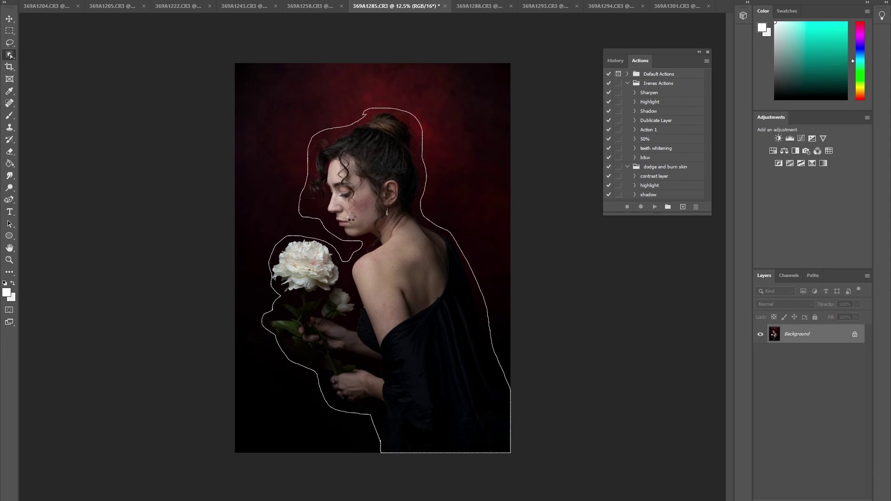
right_click(395, 275)
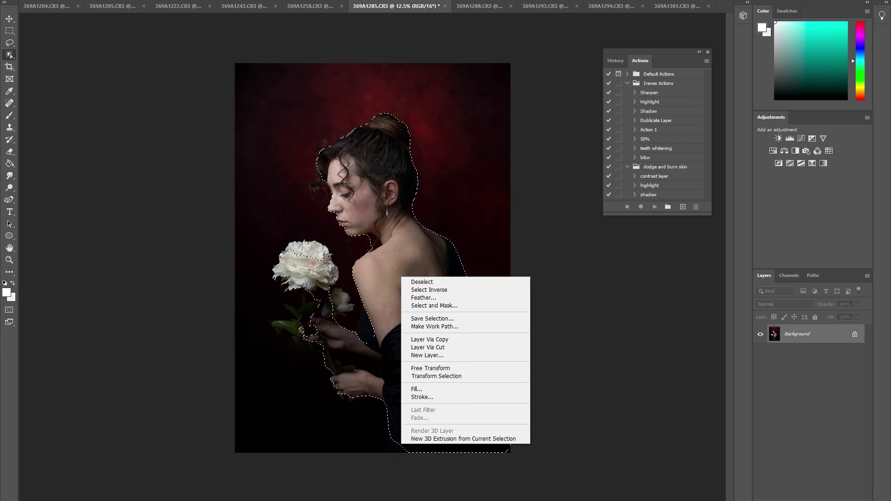
click(418, 312)
drag(817, 306, 871, 305)
drag(762, 228, 806, 227)
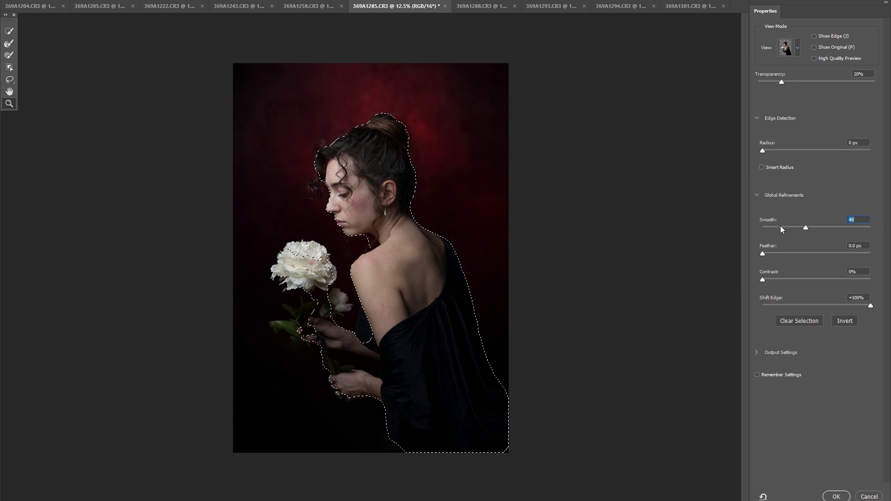
click(834, 497)
right_click(421, 278)
click(445, 340)
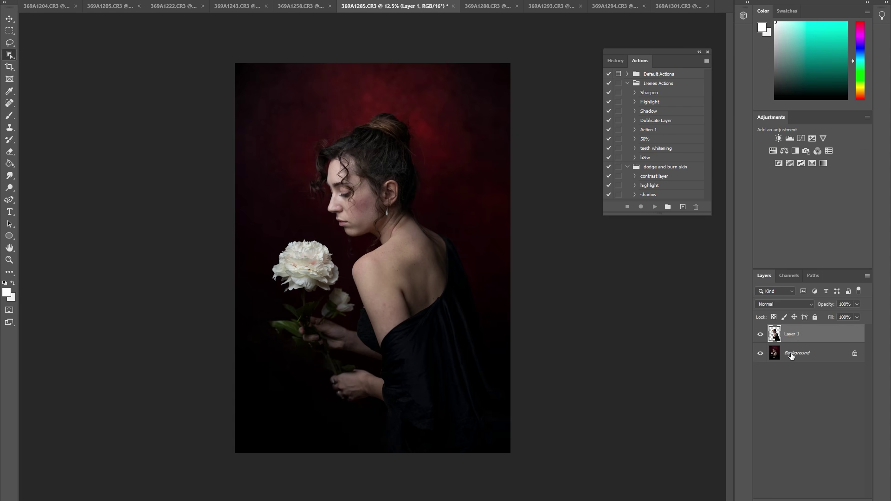
Step: Add a Hue/Saturation adjustment beneath the cutout layer and set Reds to hue -139, saturation -10 and lightness +28
click(826, 495)
click(836, 420)
click(583, 280)
click(566, 295)
drag(600, 302, 555, 302)
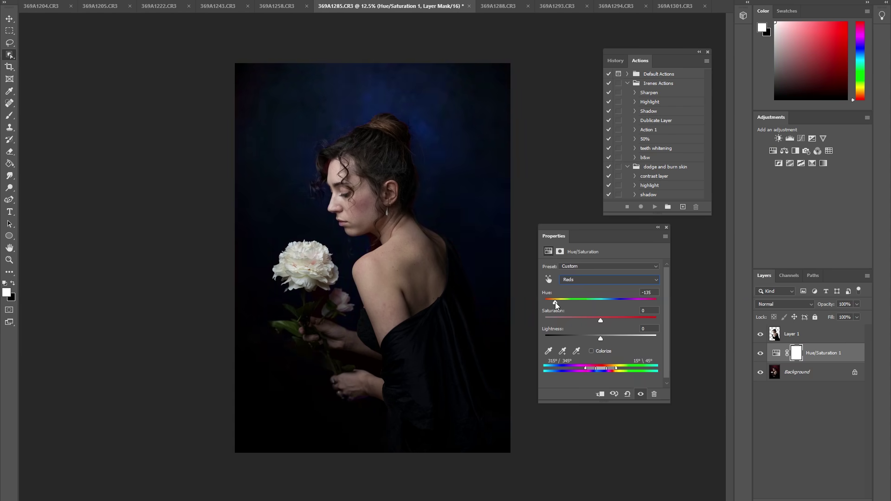
drag(601, 319, 613, 337)
drag(583, 319, 595, 321)
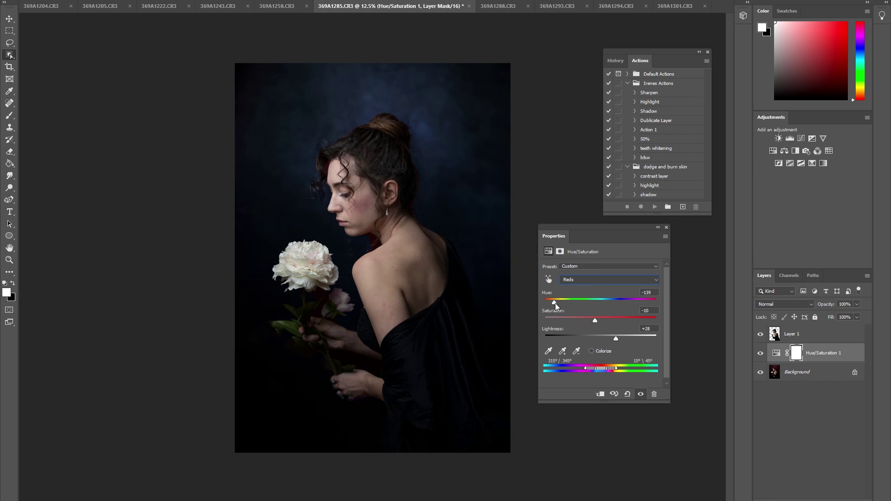
click(666, 228)
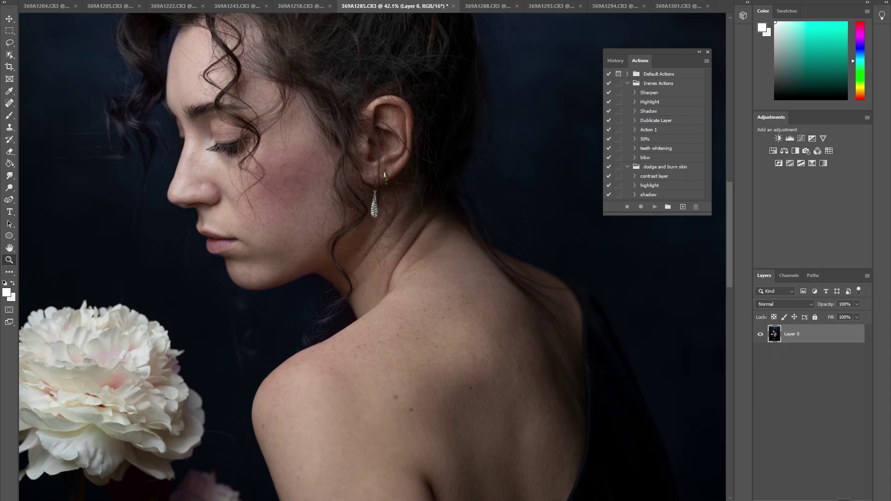
Step: Duplicate the photo layer and heal the blemishes on the woman's skin
key(ctrl+j)
key(j)
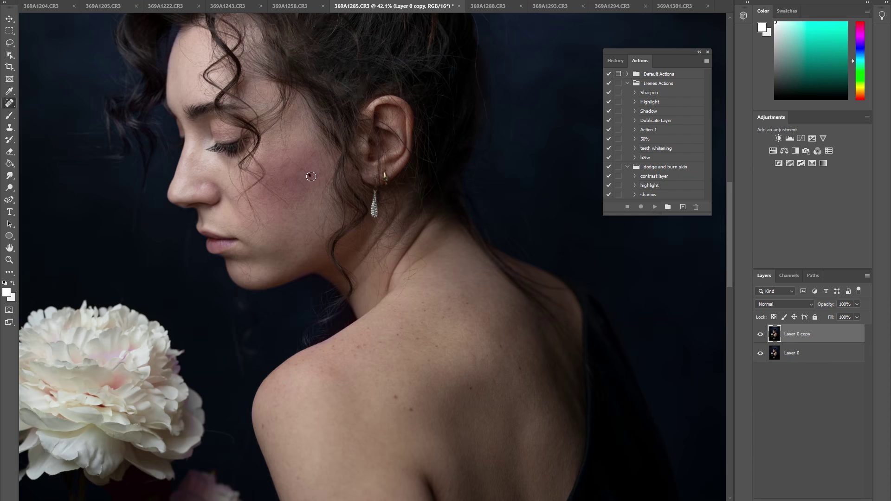
scroll(334, 371, down, 5)
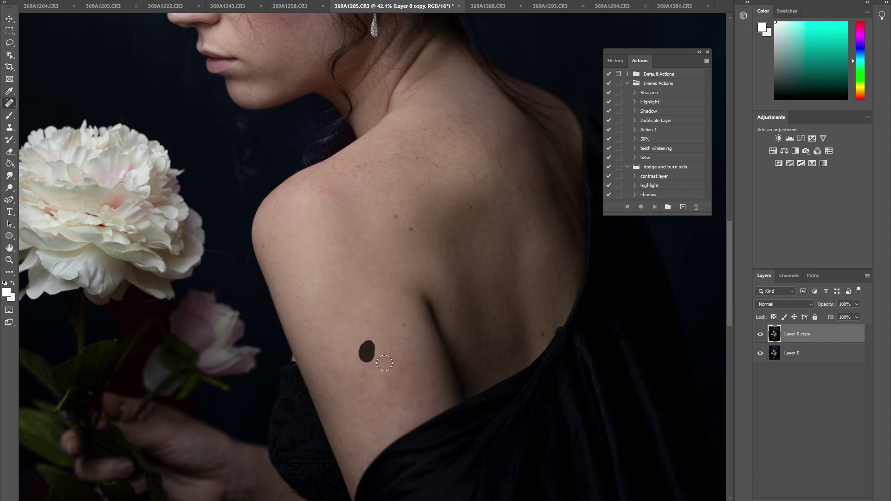
drag(282, 208, 283, 210)
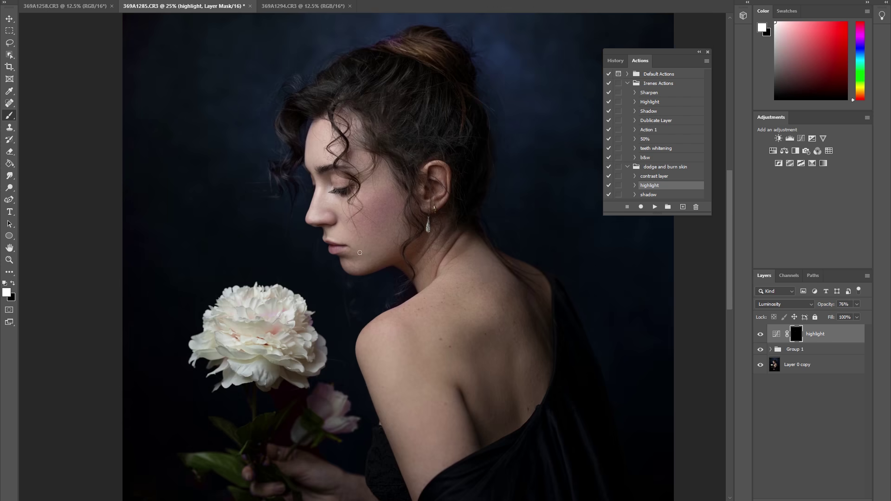
Step: Paint highlights and shadows onto the woman's face, shoulder and arm through the highlight and shadow layer masks
drag(390, 331, 399, 346)
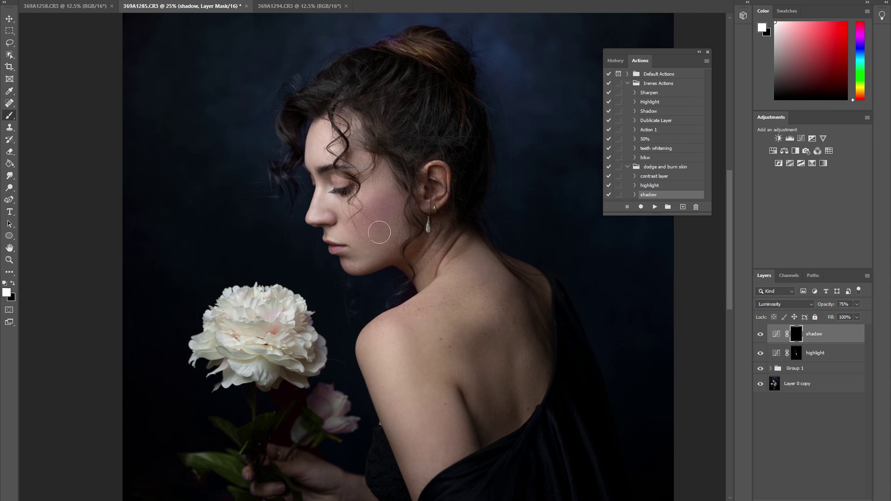
drag(379, 232, 375, 246)
key(bracketleft)
key(bracketleft)
drag(368, 354, 420, 489)
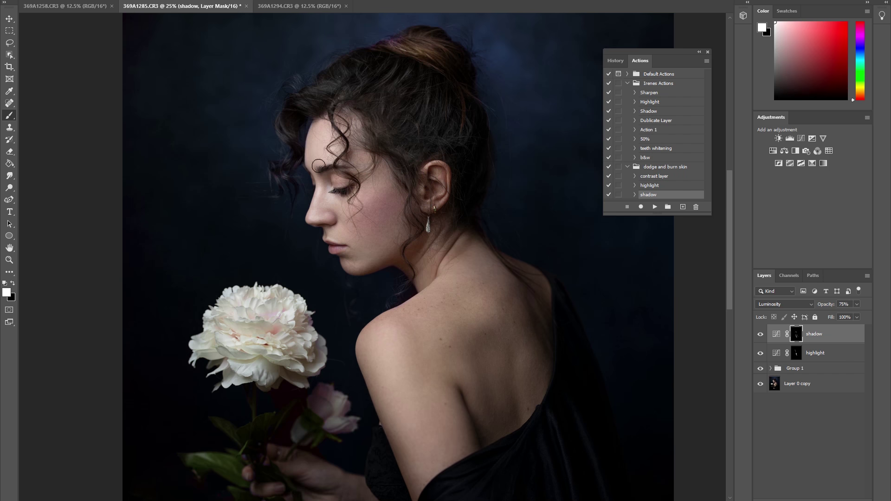
Step: Add another highlight layer and another shadow layer for dodging and burning with the recorded actions
key(z)
alt+click(473, 305)
alt+click(474, 304)
key(F2)
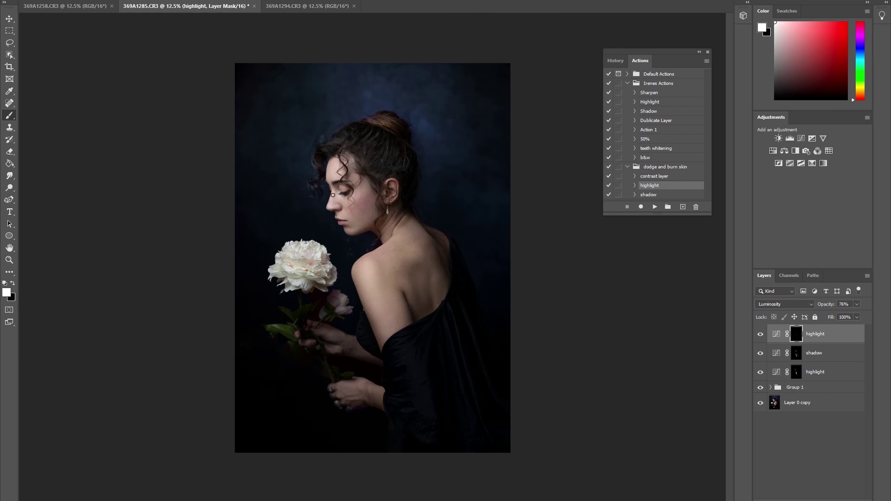
key(F3)
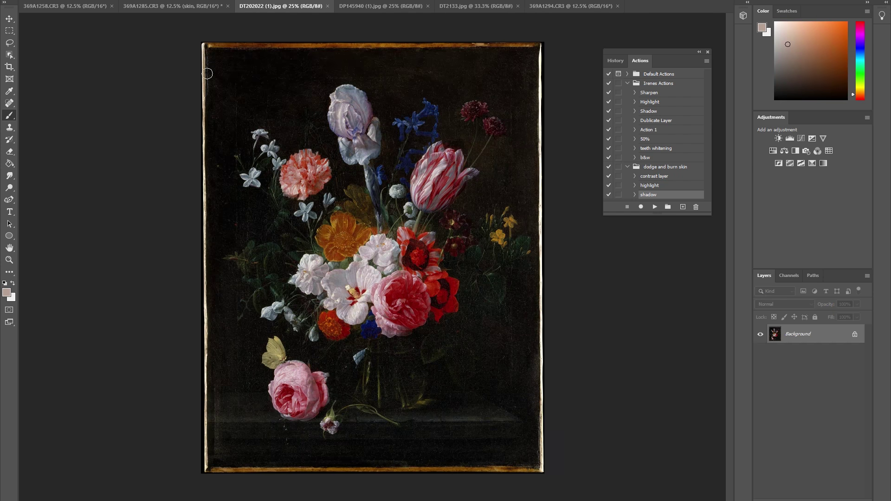
Step: Compare the open flower paintings with the portraits to judge which flowers suit the composite
click(367, 7)
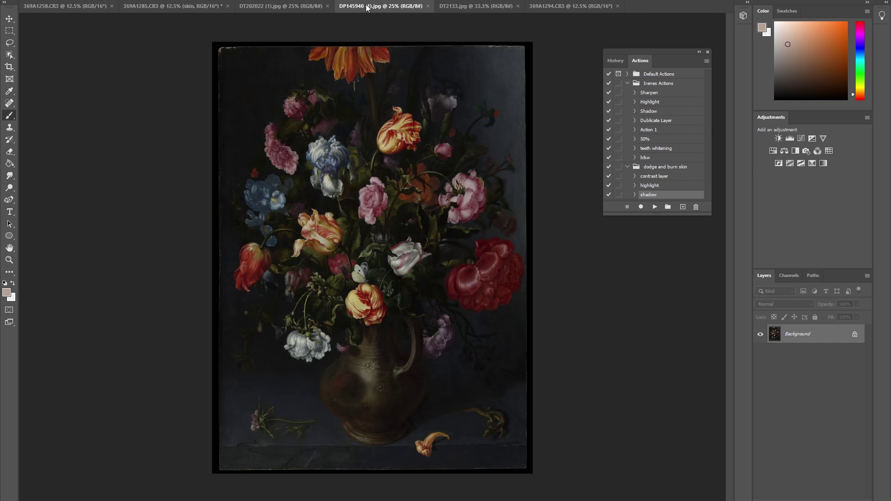
click(442, 6)
click(550, 6)
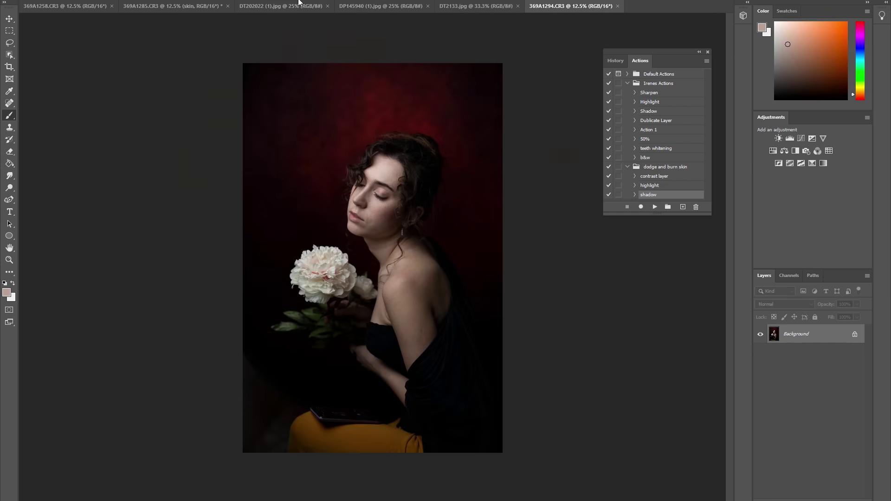
click(263, 7)
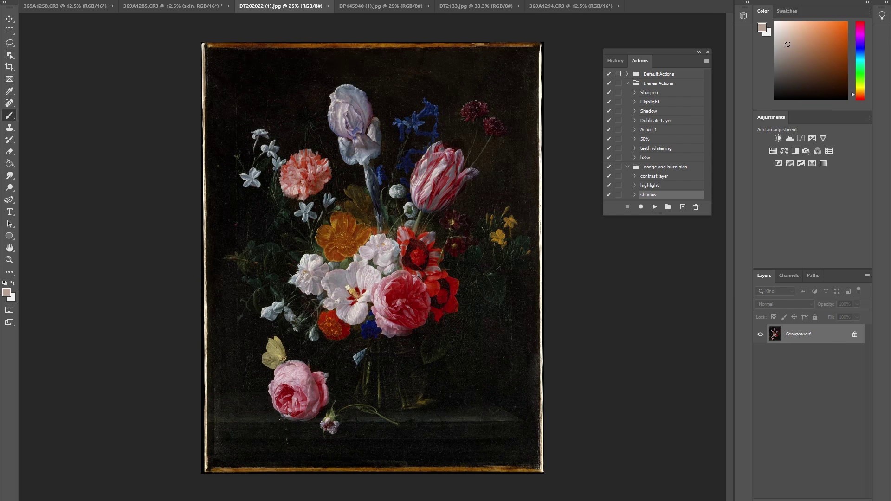
click(357, 6)
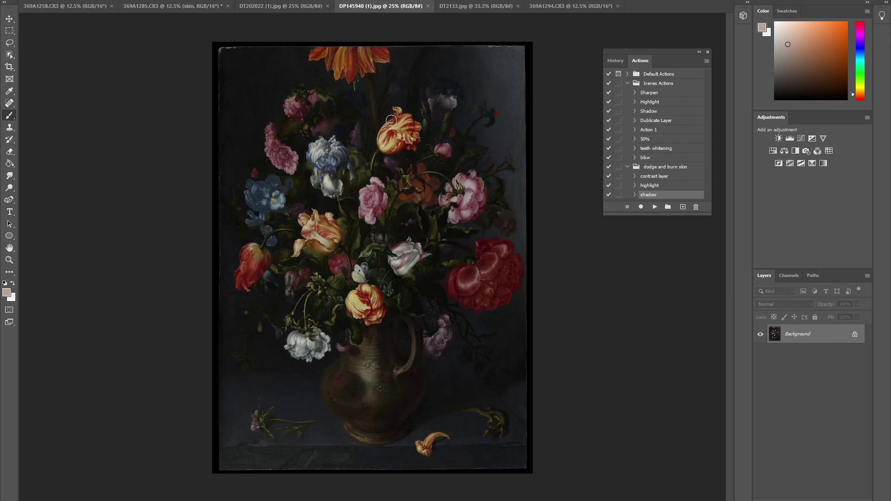
click(283, 6)
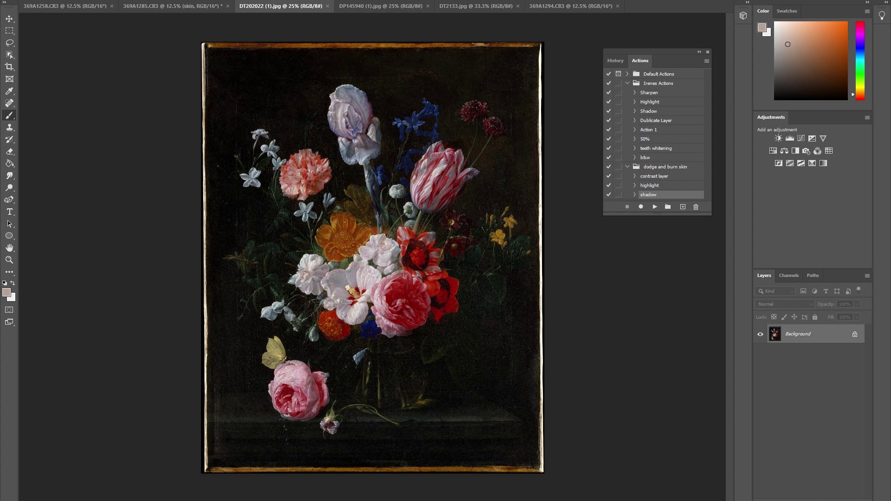
click(195, 7)
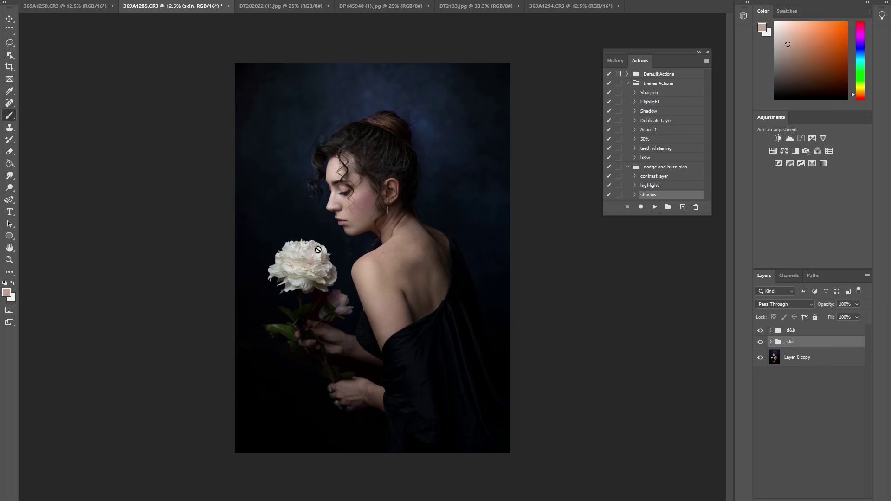
Step: Select the pink rose with the yellow butterfly in the DT202022 (1).jpg painting by tracing their outline with the Magnetic Lasso
click(277, 9)
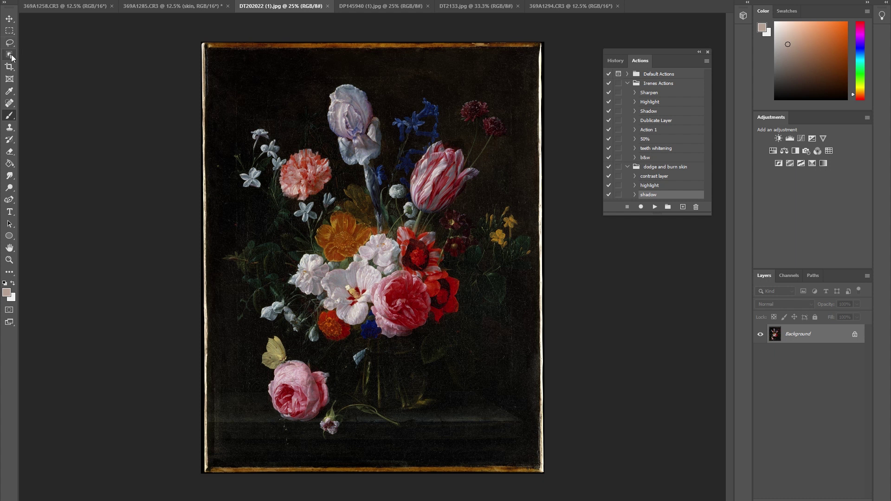
click(11, 56)
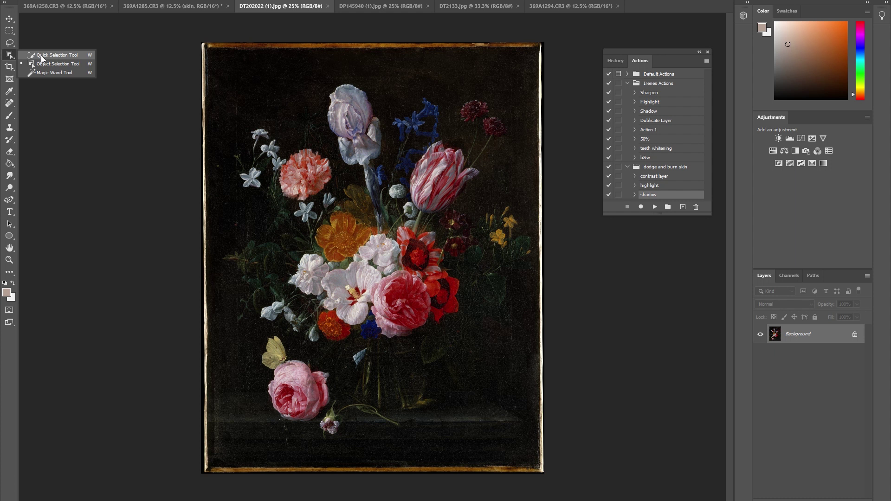
click(9, 43)
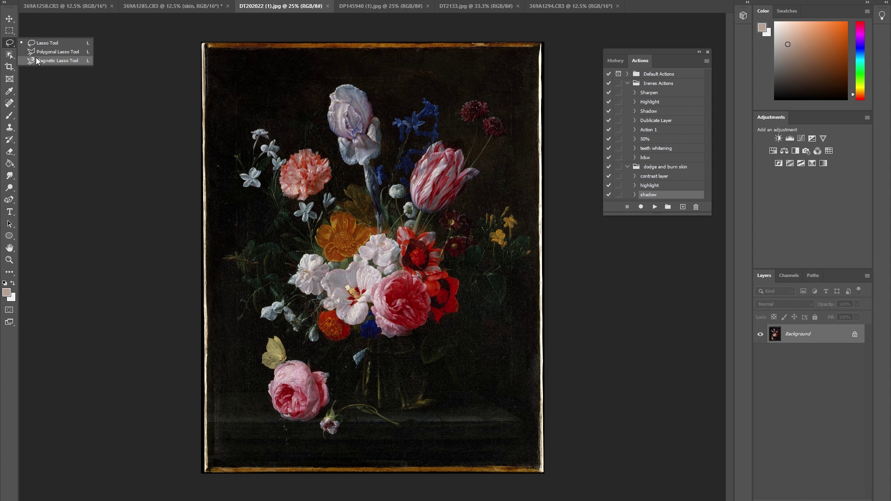
click(37, 61)
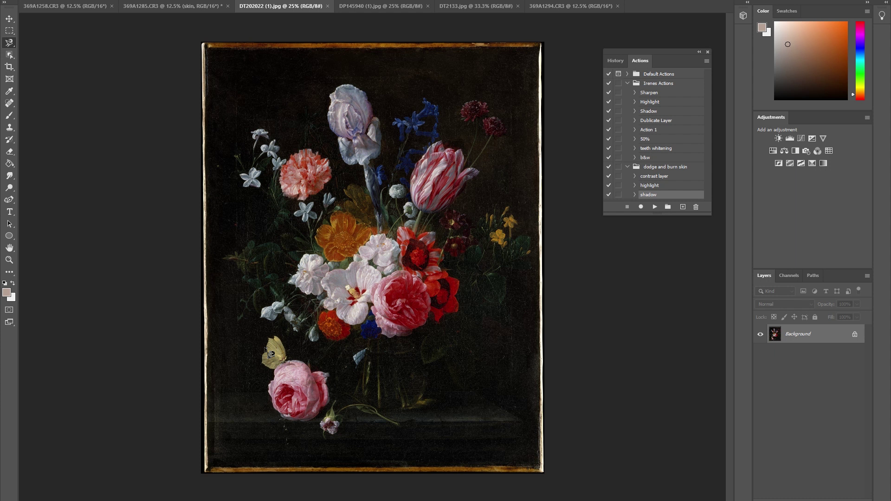
click(9, 260)
click(265, 425)
click(264, 311)
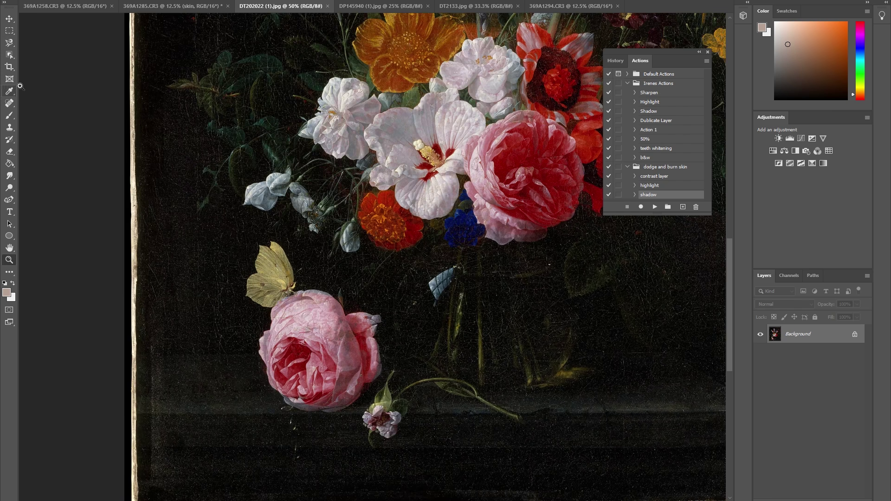
click(11, 45)
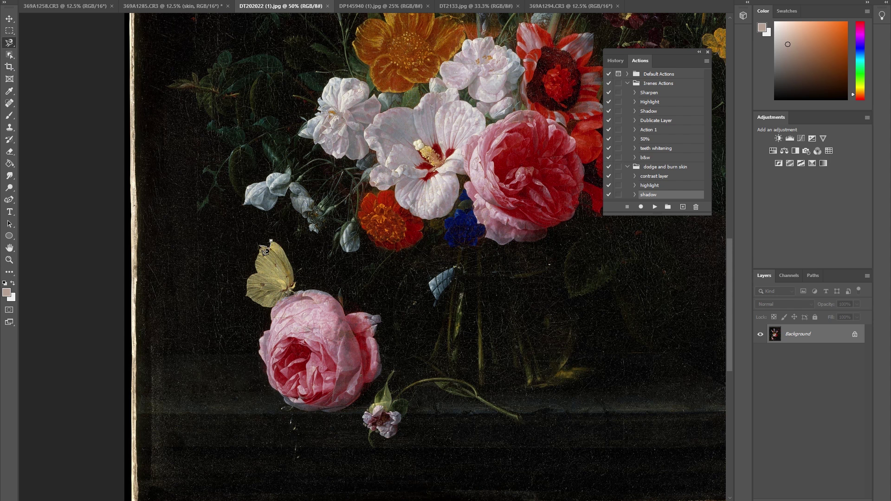
mouse_move(263, 277)
mouse_down()
mouse_move(251, 300)
mouse_move(277, 319)
mouse_move(266, 341)
mouse_move(267, 367)
mouse_move(292, 409)
mouse_move(330, 416)
mouse_move(386, 371)
mouse_move(381, 332)
mouse_move(348, 294)
mouse_up()
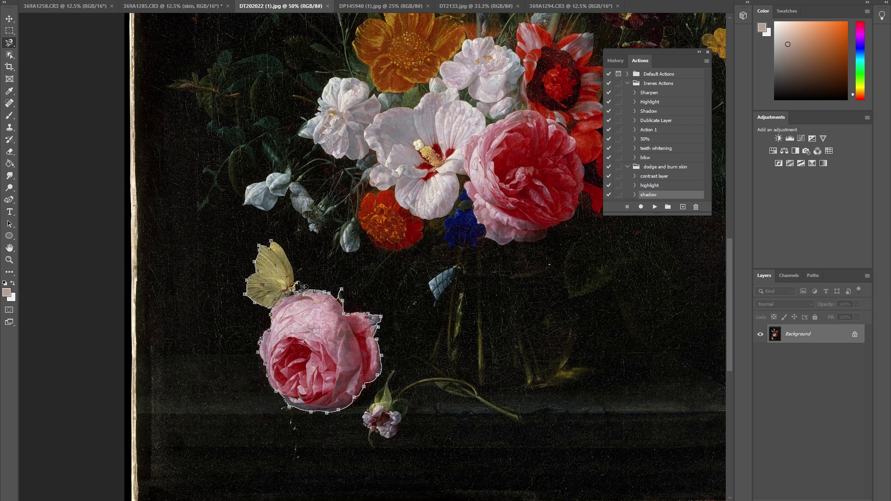
click(271, 241)
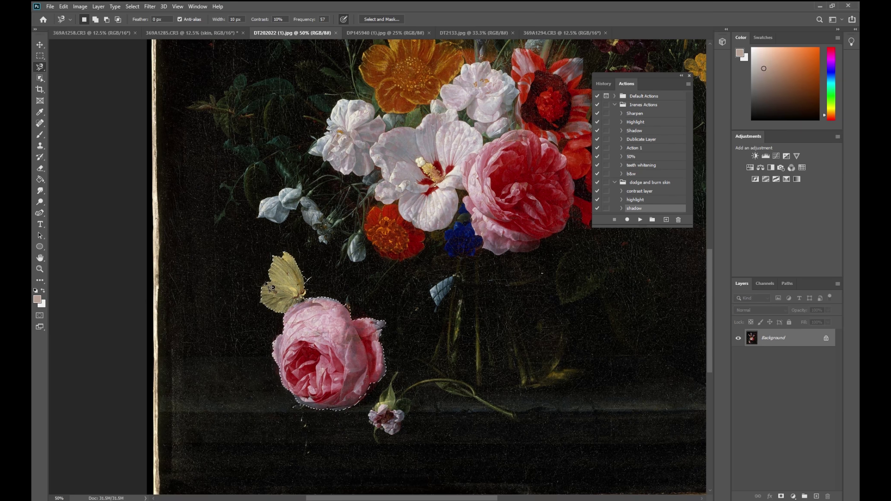
Step: Refine the rose selection in Select and Mask with Shift Edge +100%, Feather 6.7 px and Contrast 49%
click(371, 19)
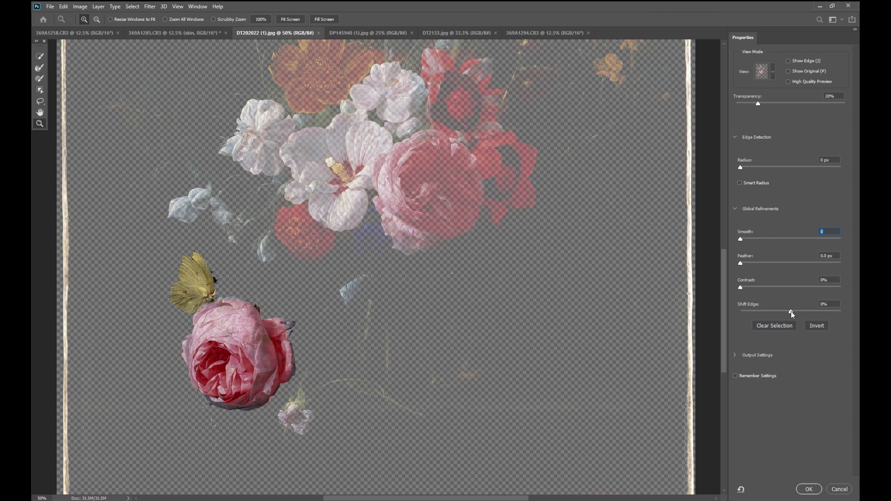
drag(844, 311, 851, 308)
drag(740, 264, 771, 263)
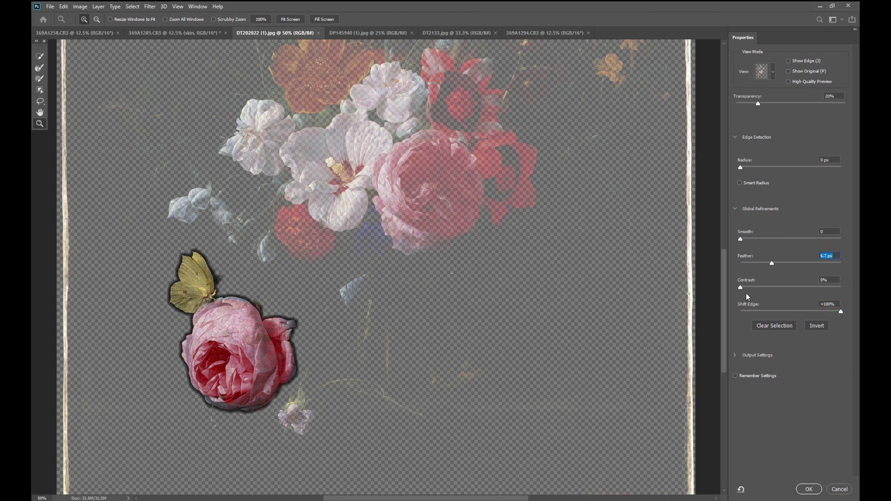
drag(740, 287, 789, 288)
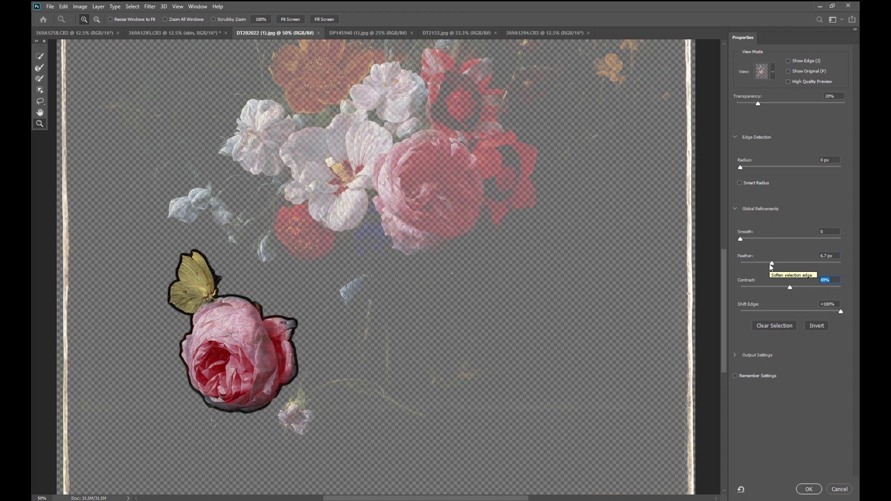
click(808, 490)
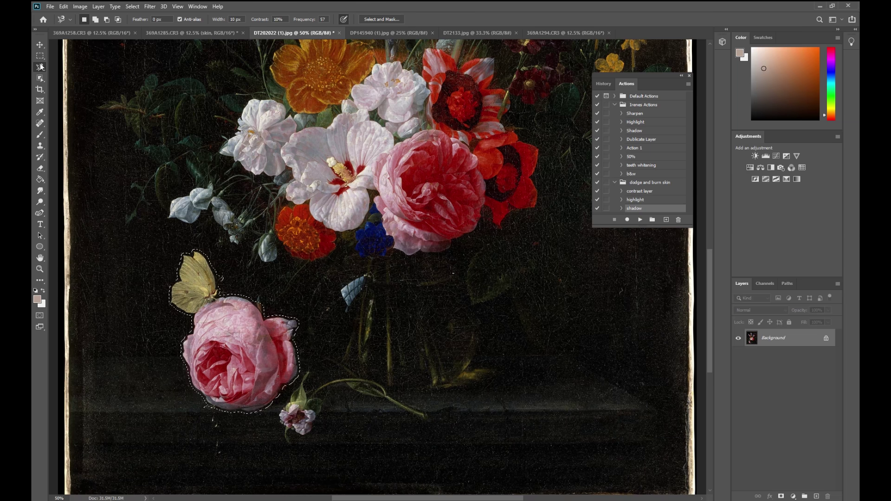
Step: Copy the selected rose and butterfly onto a new layer and check the cut-out with the background briefly hidden
right_click(234, 358)
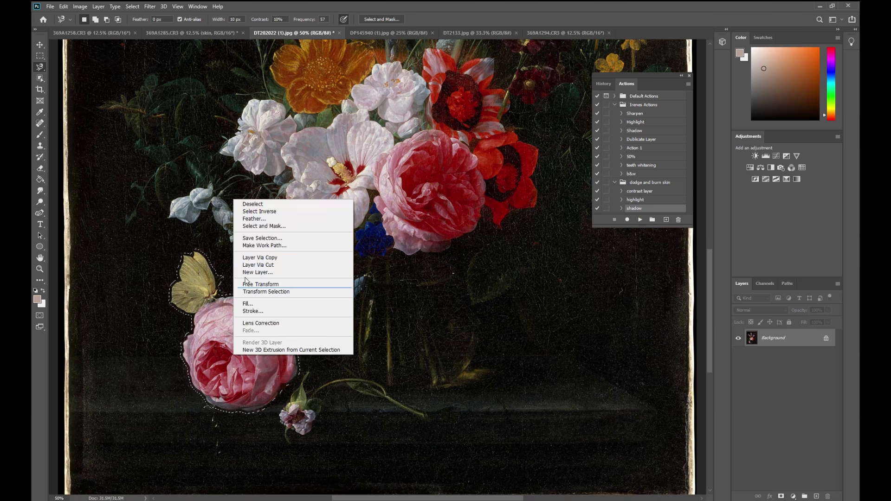
click(259, 258)
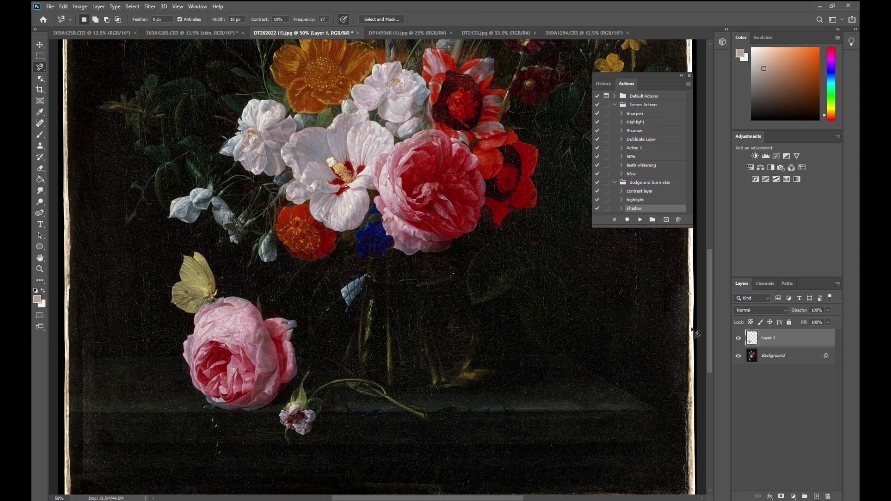
click(737, 355)
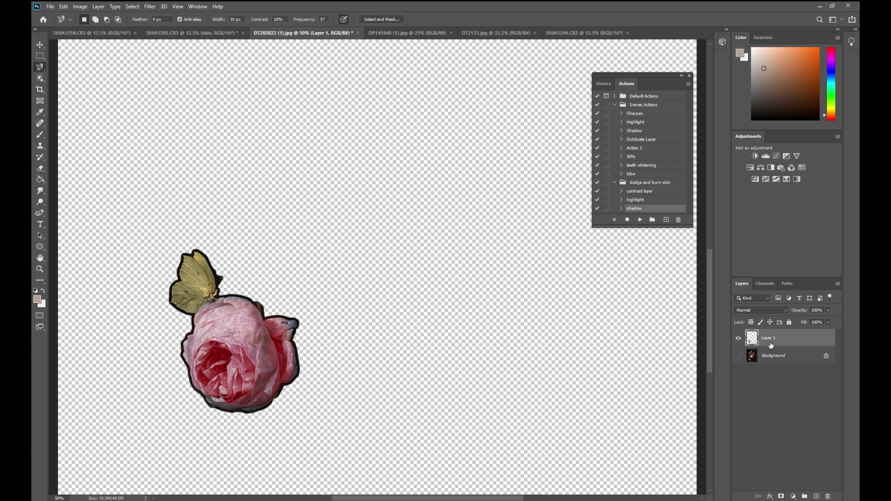
click(738, 356)
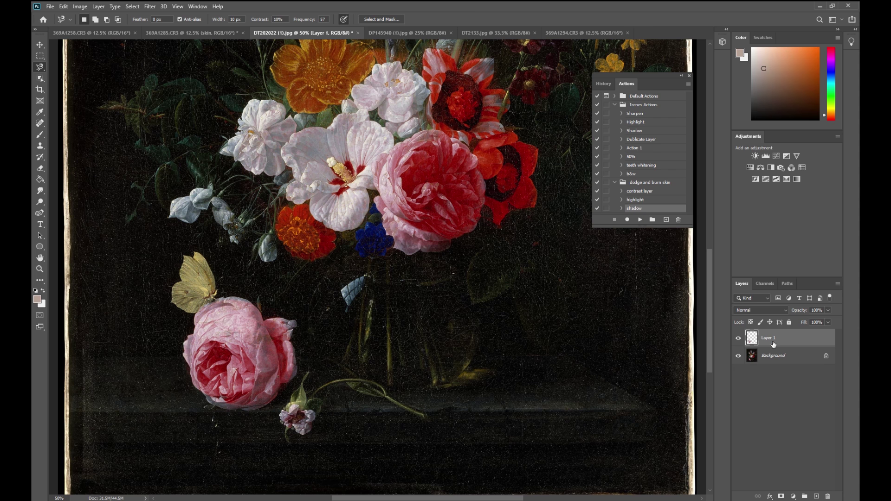
Step: Duplicate the rose layer into the 369A1285.CR3 portrait and bring that document to the front
right_click(777, 340)
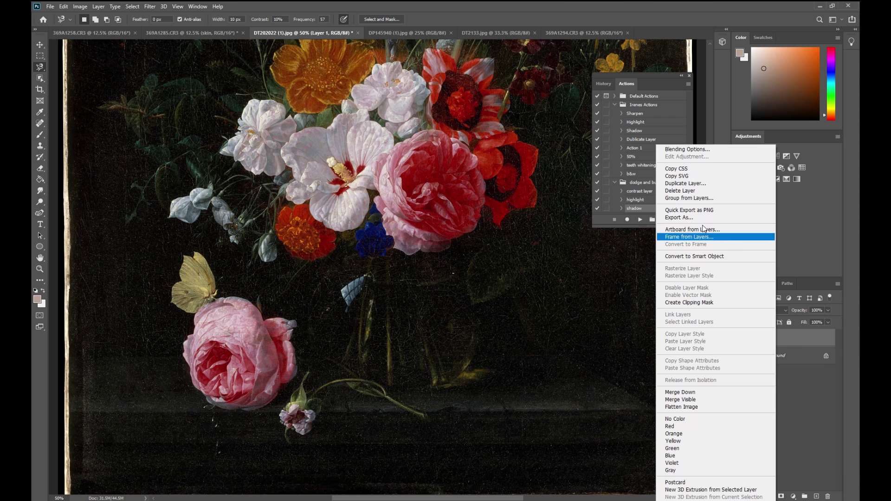
click(685, 184)
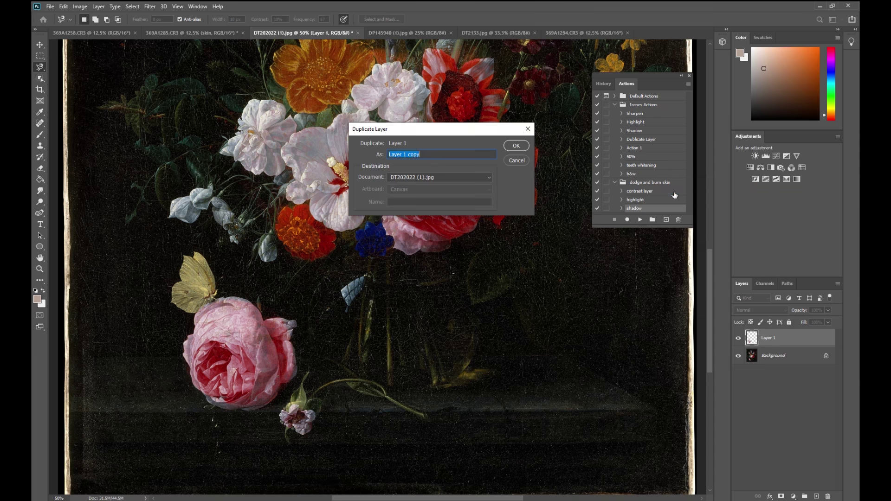
click(400, 181)
click(405, 194)
click(508, 146)
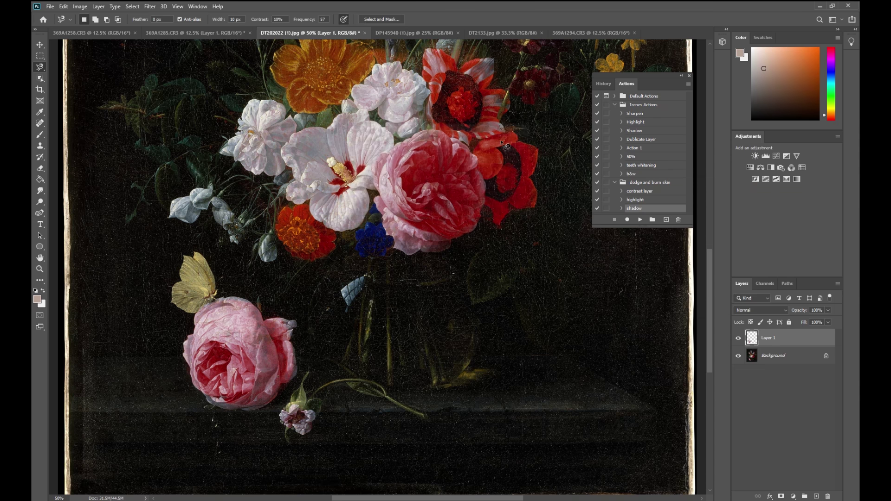
click(204, 33)
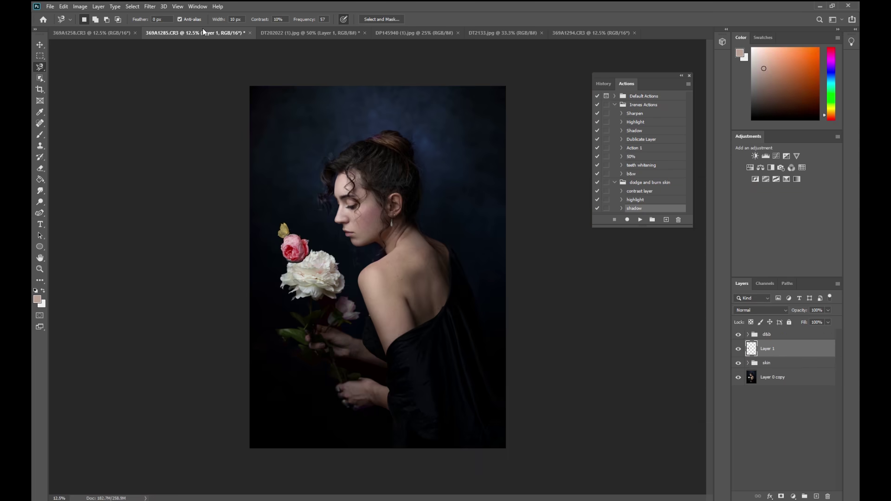
Step: Move the rose over the white peony and enlarge it to about 218% with Free Transform
click(40, 44)
drag(295, 248, 311, 264)
click(39, 56)
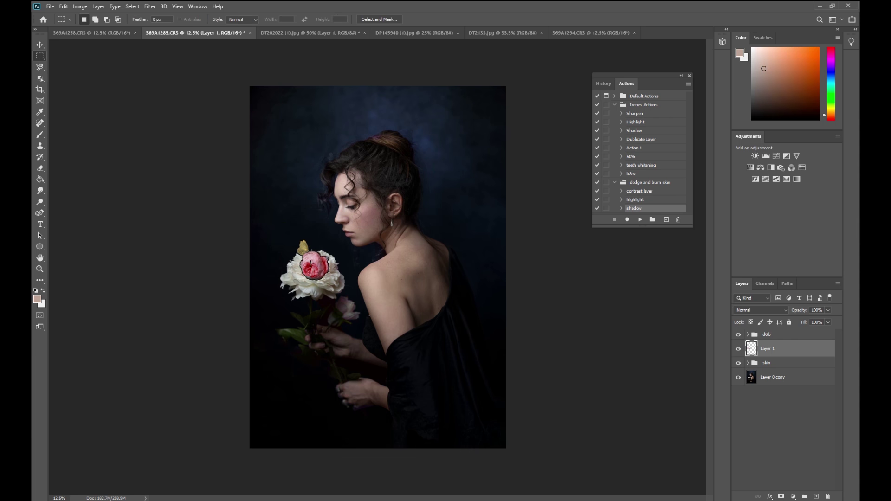
right_click(312, 267)
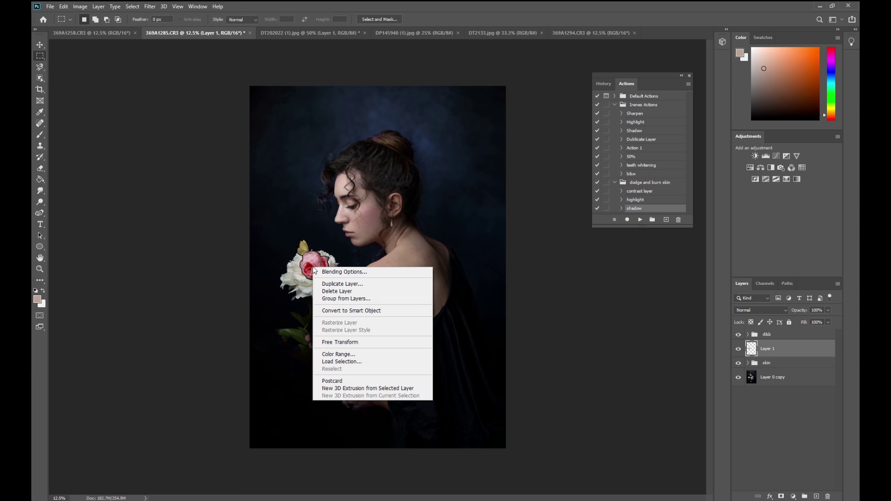
click(336, 343)
drag(330, 280, 371, 320)
drag(352, 321, 333, 302)
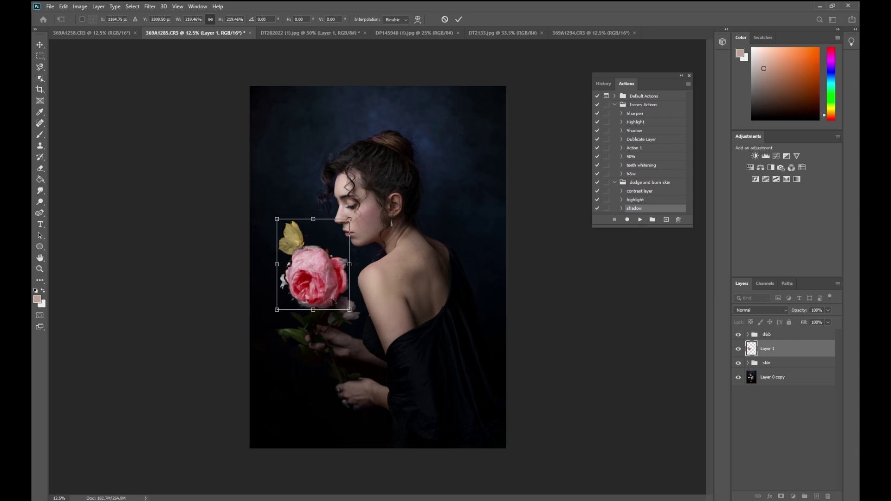
mouse_move(277, 219)
mouse_down()
mouse_move(269, 211)
mouse_move(277, 219)
mouse_up()
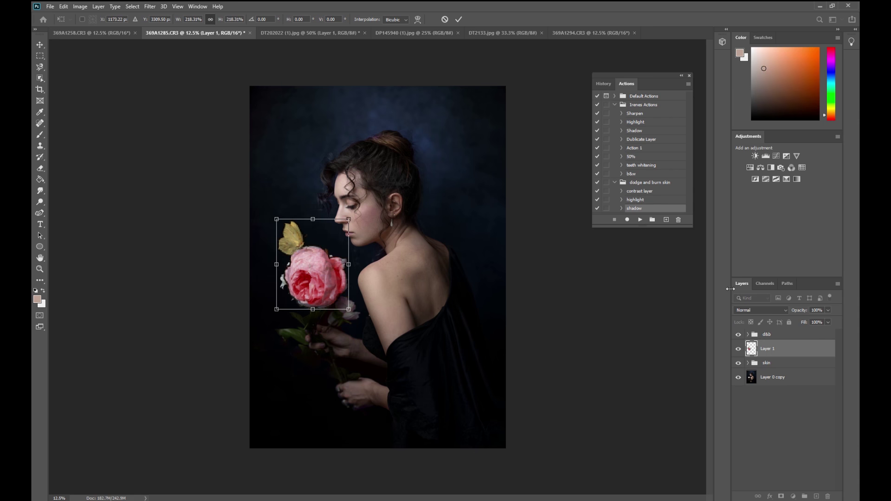
Step: Rotate the rose about 133° and position it so that it covers the white peony, applying the transform
right_click(341, 238)
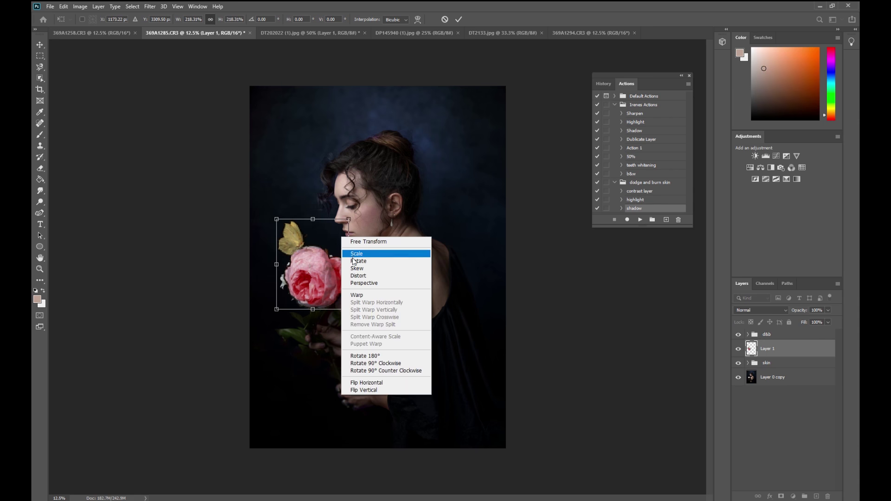
click(351, 260)
drag(351, 224, 331, 343)
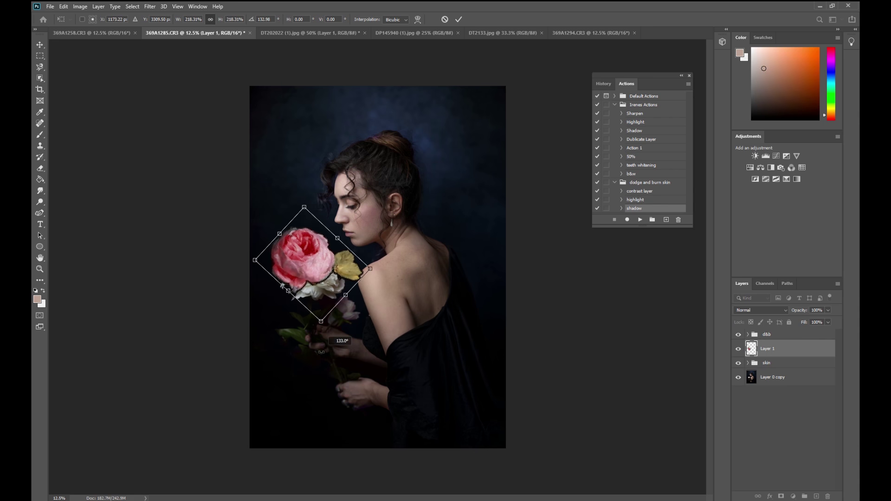
drag(321, 269, 333, 280)
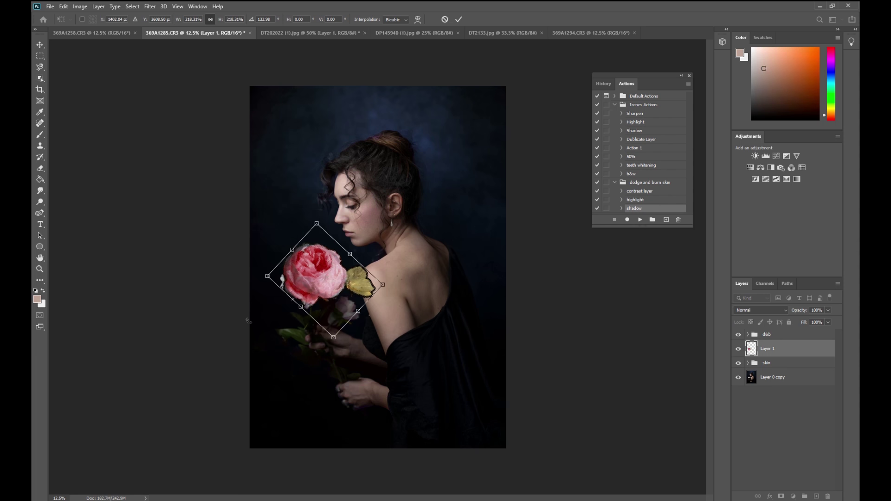
key(Return)
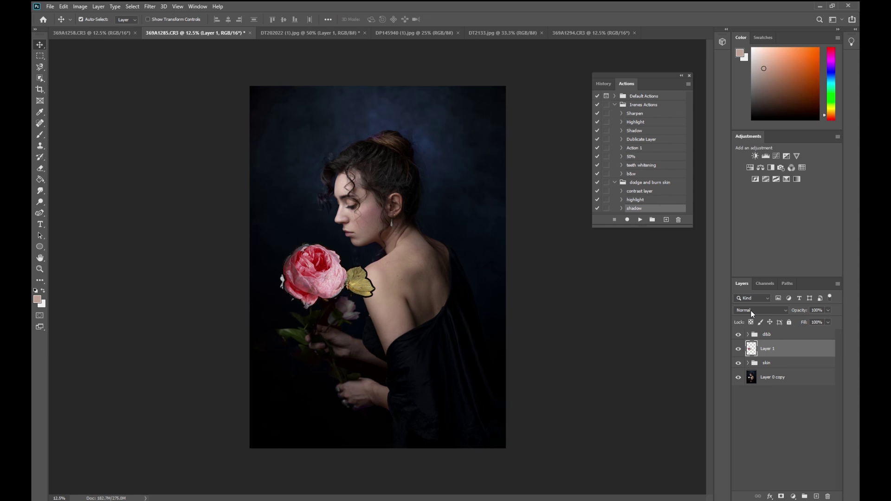
Step: Set the rose layer's blend mode to Lighten and move the rose above the white peony, beside the woman's face
click(752, 314)
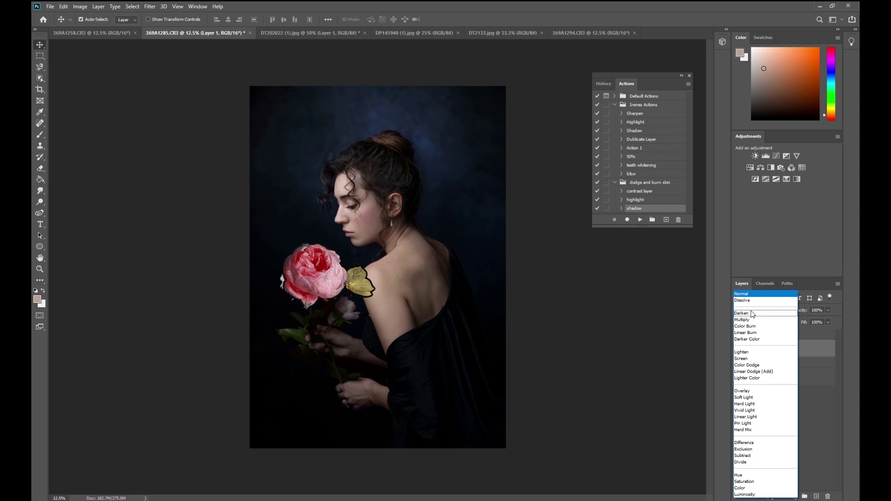
click(745, 353)
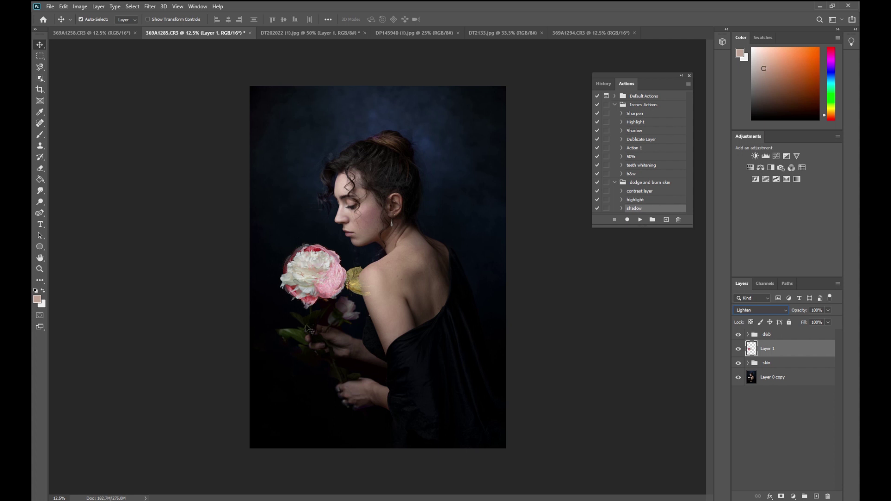
drag(319, 269, 403, 327)
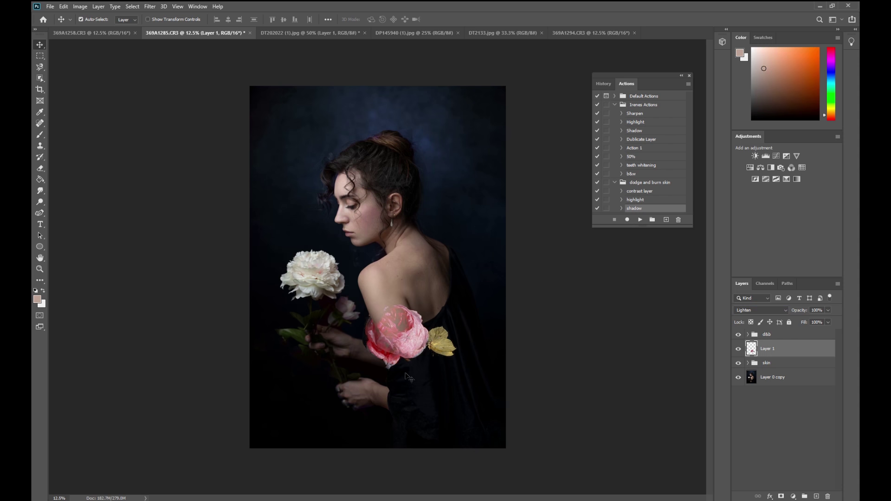
drag(407, 342, 283, 217)
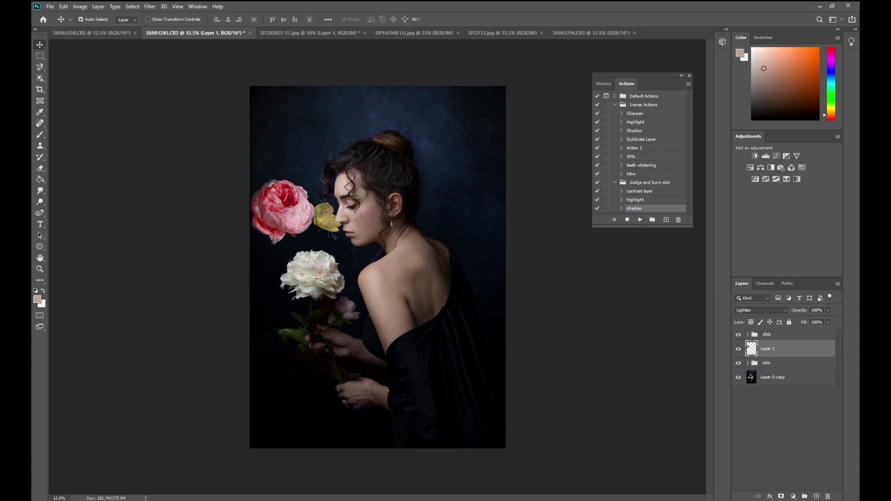
drag(294, 215, 306, 238)
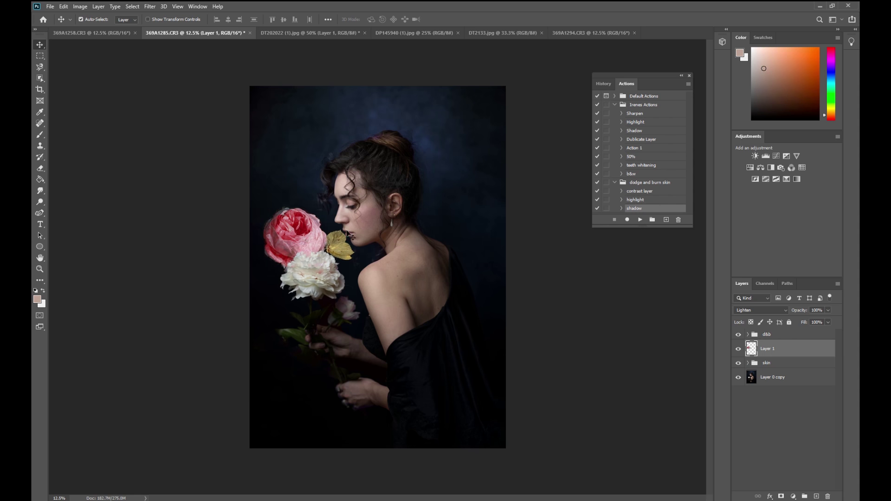
drag(314, 241, 306, 209)
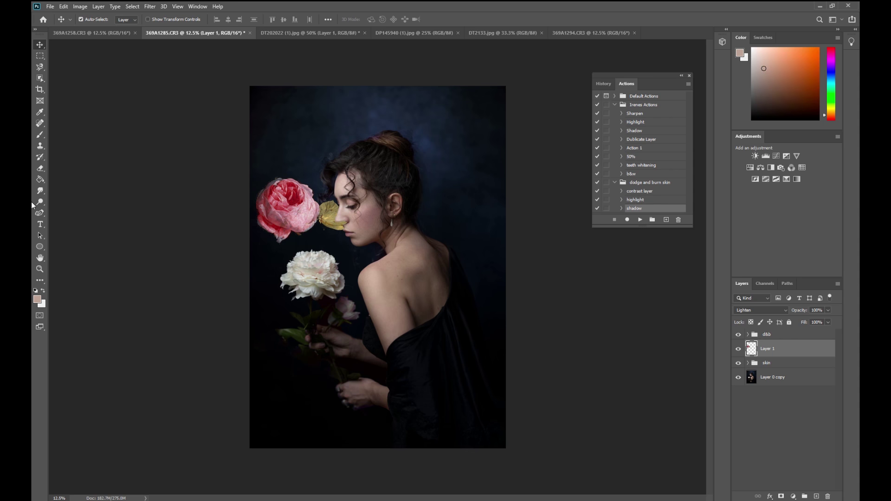
Step: Paint out the white peony on Layer 0 copy with a black brush at 100% opacity
click(770, 378)
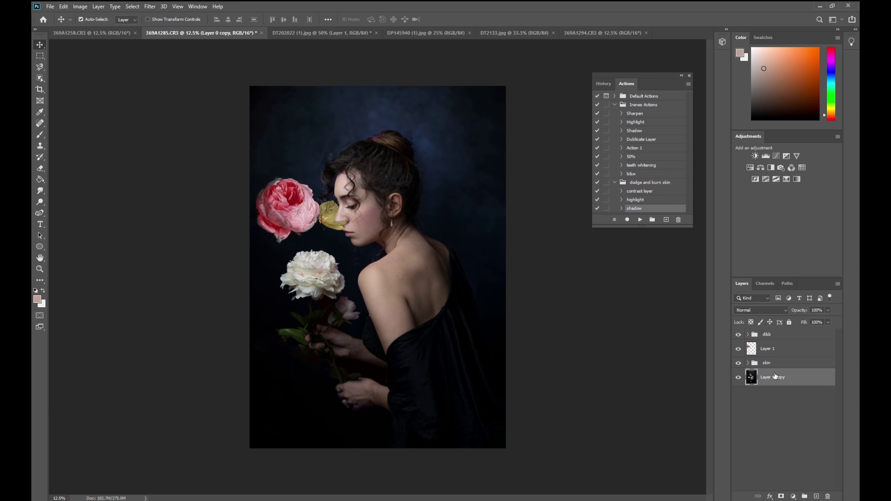
key(b)
key(d)
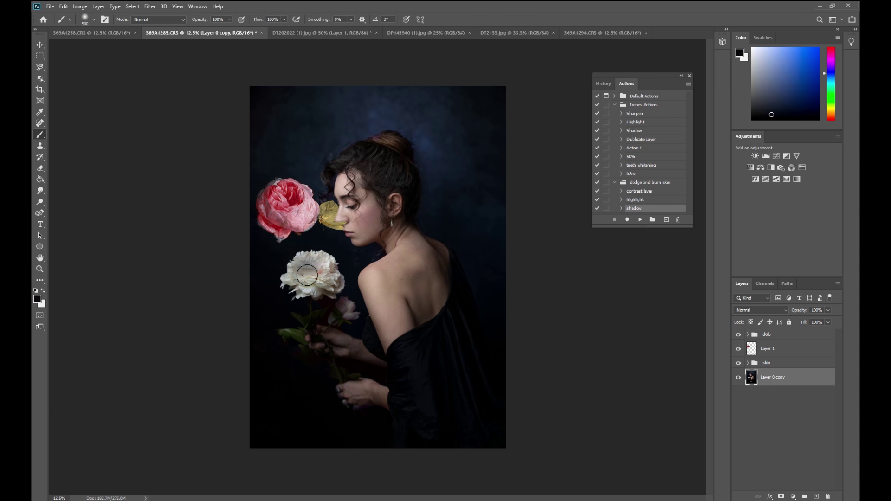
mouse_move(319, 270)
mouse_down()
mouse_move(337, 286)
mouse_move(340, 277)
mouse_move(320, 295)
mouse_move(331, 296)
mouse_move(326, 259)
mouse_move(274, 290)
mouse_move(321, 285)
mouse_up()
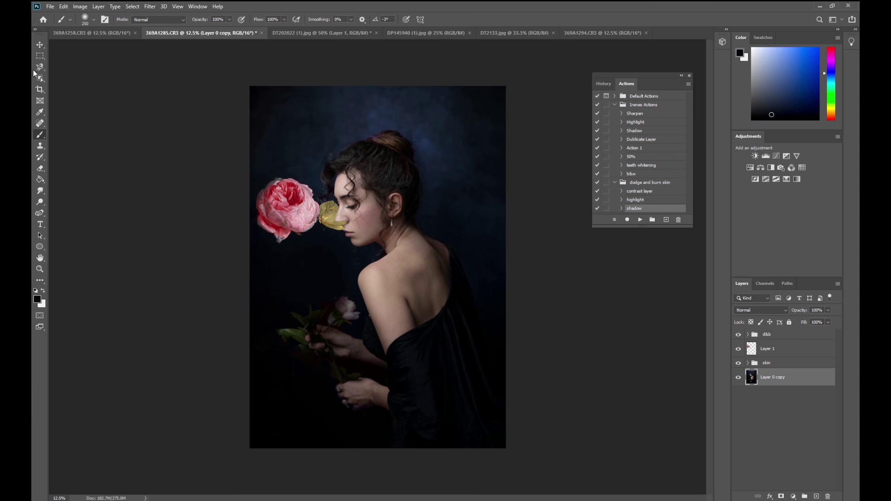
Step: Move the rose layer above the d&b group, then position the rose on the bare stem with Free Transform and apply it
key(v)
drag(780, 348, 778, 329)
key(ctrl+z)
mouse_move(297, 190)
mouse_down()
mouse_move(316, 259)
mouse_move(287, 255)
mouse_up()
click(40, 55)
right_click(312, 274)
click(334, 350)
drag(331, 277, 325, 278)
key(Return)
Step: Erase the yellow butterfly remnant from the rose's edge using an enlarged eraser
click(40, 168)
scroll(328, 330, up, 3)
key(bracketright)
key(bracketright)
key(bracketright)
key(bracketright)
mouse_move(357, 205)
mouse_down()
mouse_move(353, 230)
mouse_move(359, 211)
mouse_move(381, 203)
mouse_move(367, 256)
mouse_move(395, 193)
mouse_move(406, 210)
mouse_move(376, 223)
mouse_up()
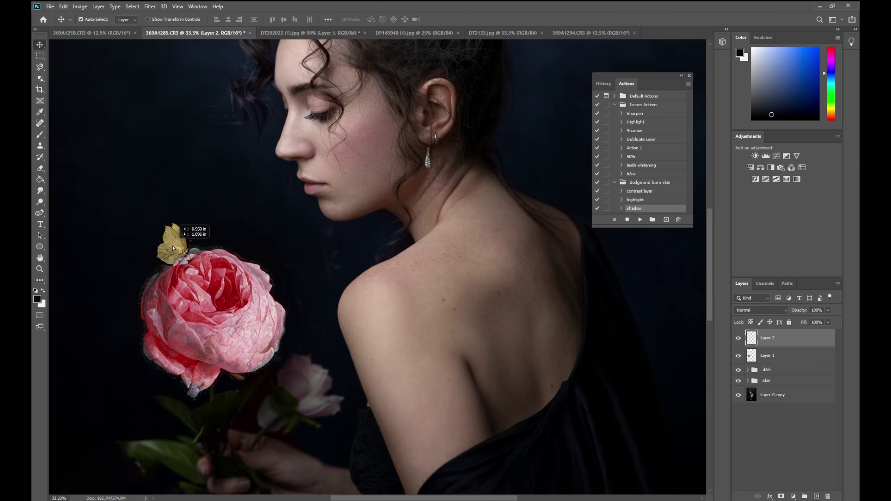
Step: Outline the yellow butterfly in the painting, then enlarge its copy in the portrait and place it on top of the rose
drag(172, 248, 174, 247)
key(m)
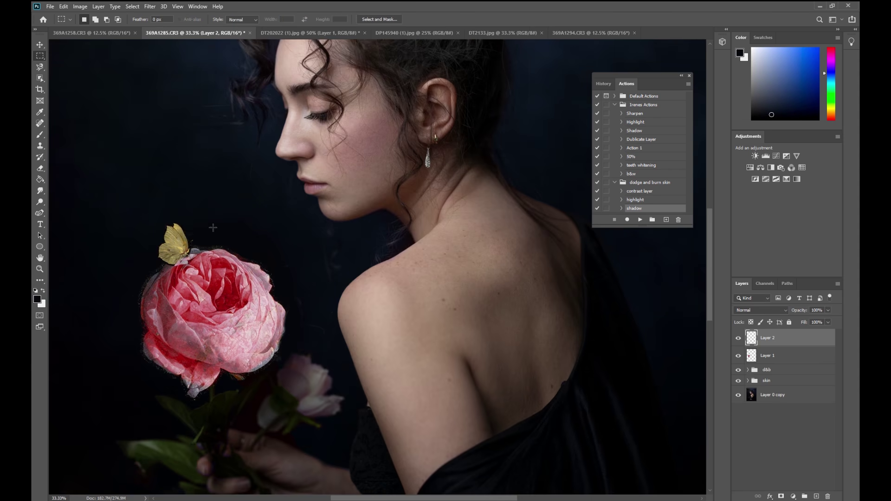
key(ctrl+t)
drag(196, 219, 208, 204)
drag(181, 237, 171, 240)
key(Return)
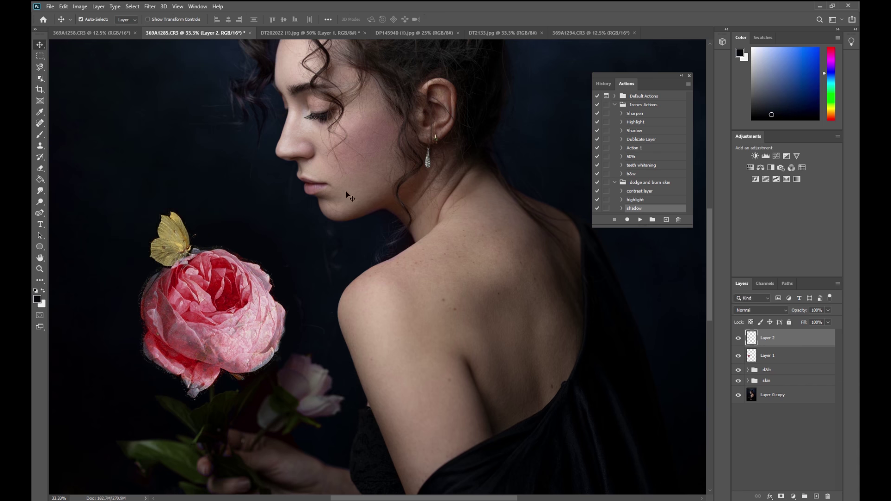
Step: Set the butterfly layer's blend mode to Lighten and inspect the portrait as a whole
click(761, 310)
click(751, 355)
key(z)
alt+click(347, 329)
alt+click(347, 330)
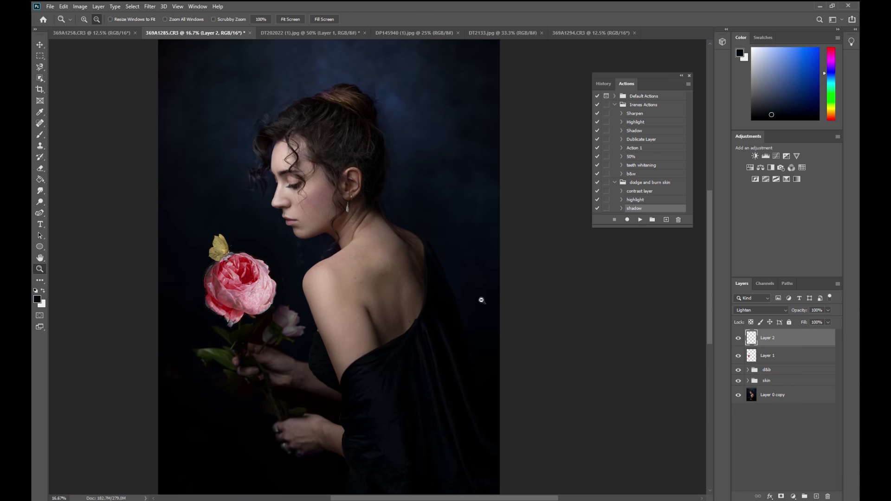
mouse_move(709, 240)
mouse_down()
mouse_move(712, 255)
mouse_move(709, 241)
mouse_up()
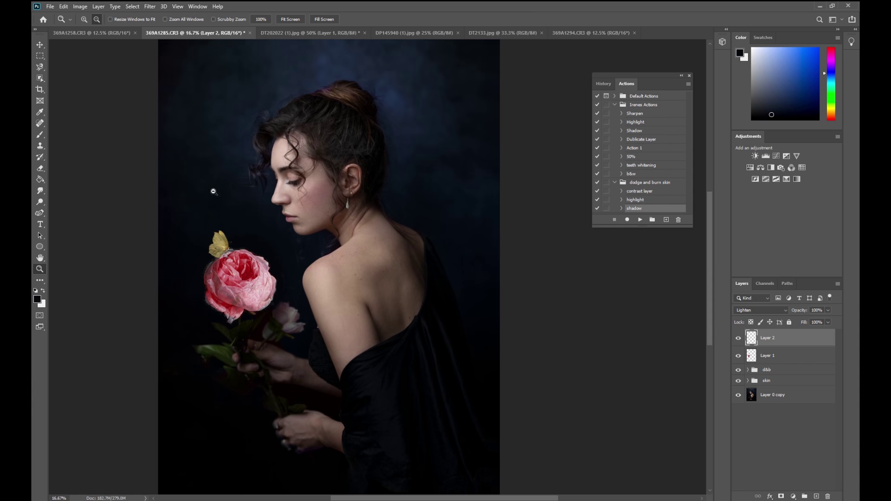
scroll(386, 498, left, 1)
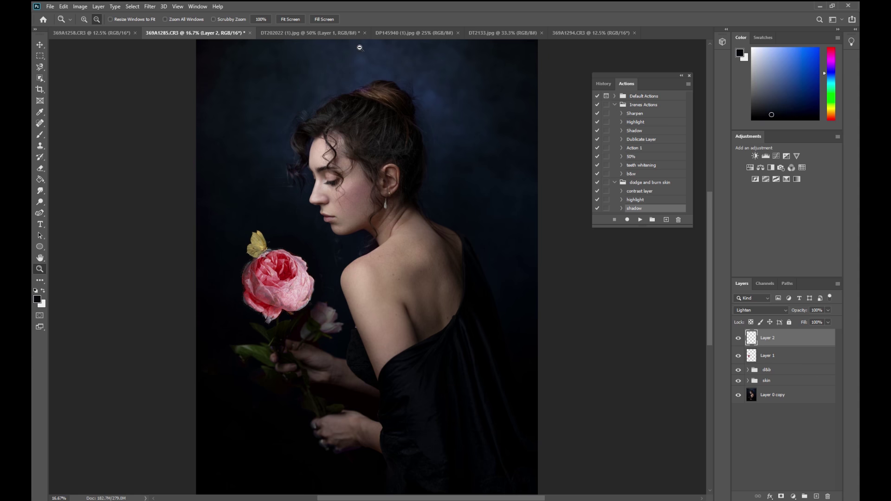
Step: Switch to the DT202022 (1).jpg painting and delete its Layer 1
click(301, 34)
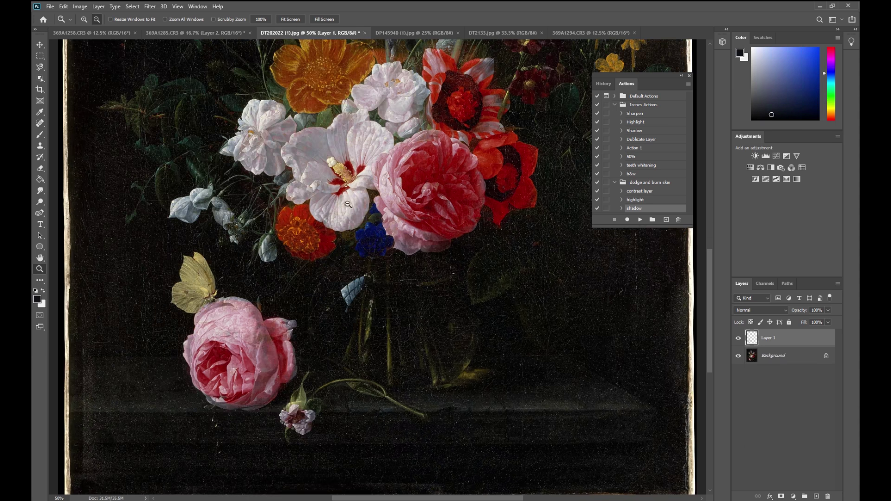
mouse_move(709, 271)
mouse_down()
mouse_move(711, 183)
mouse_move(710, 191)
mouse_up()
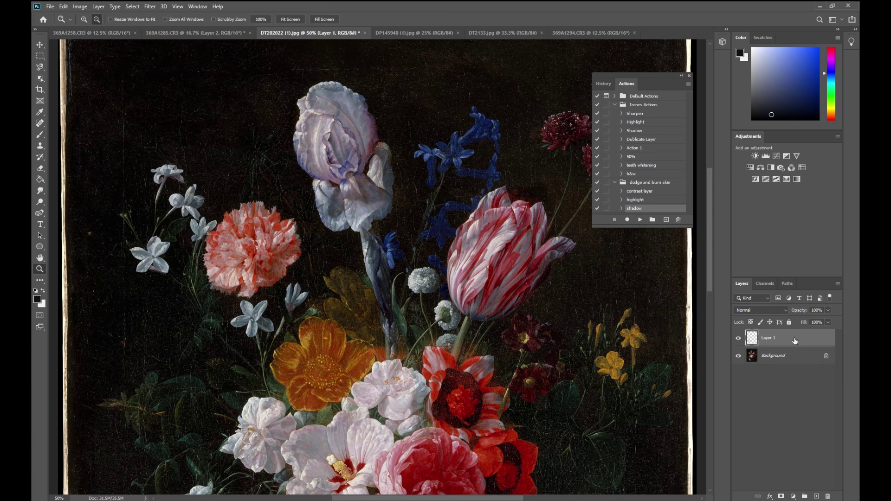
drag(794, 341, 827, 496)
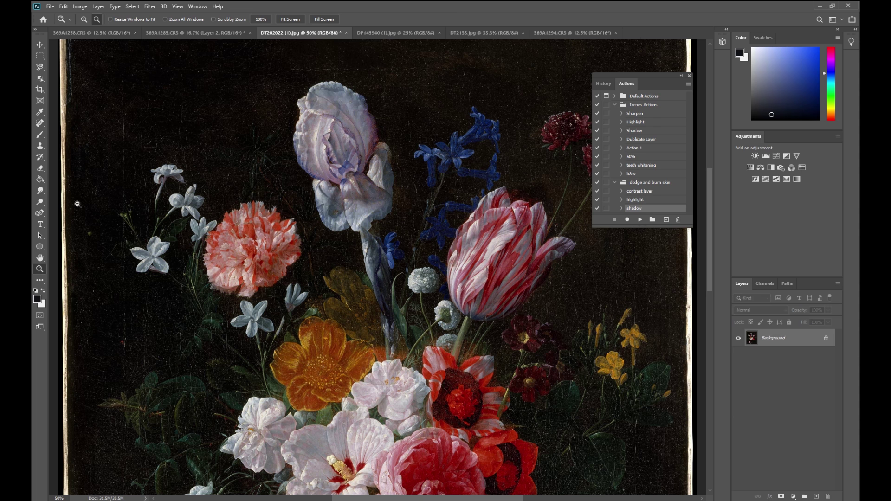
Step: Trace around the painted bouquet in DT202022 (1).jpg with the Magnetic Lasso tool and close the selection
click(333, 274)
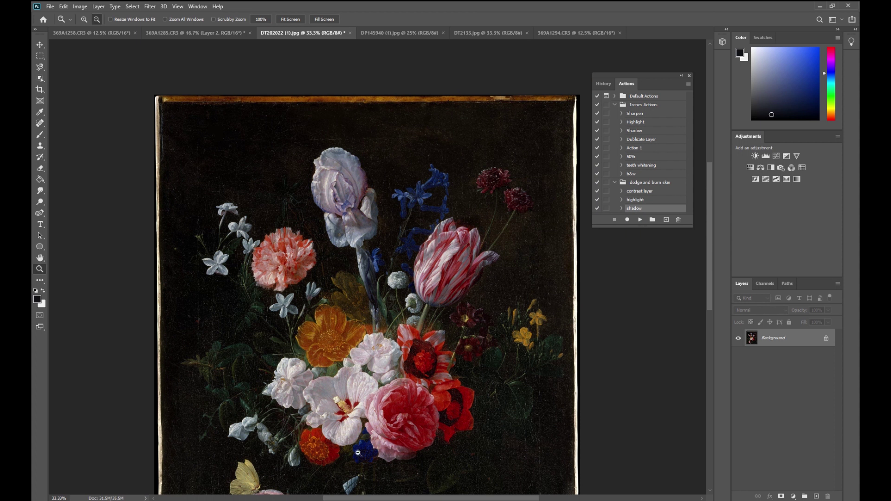
click(172, 30)
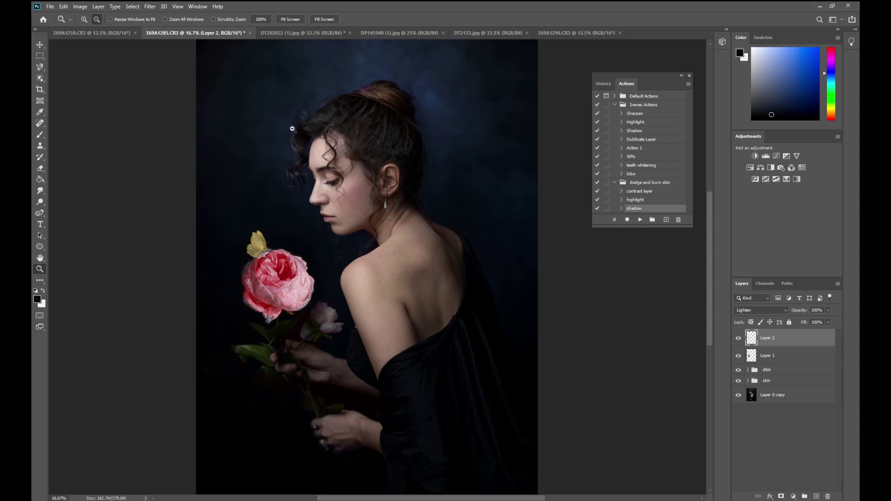
click(321, 34)
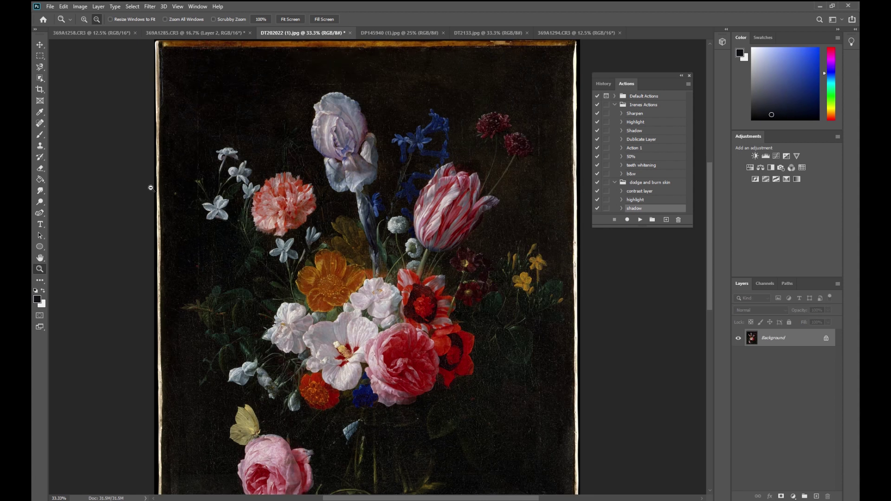
click(40, 67)
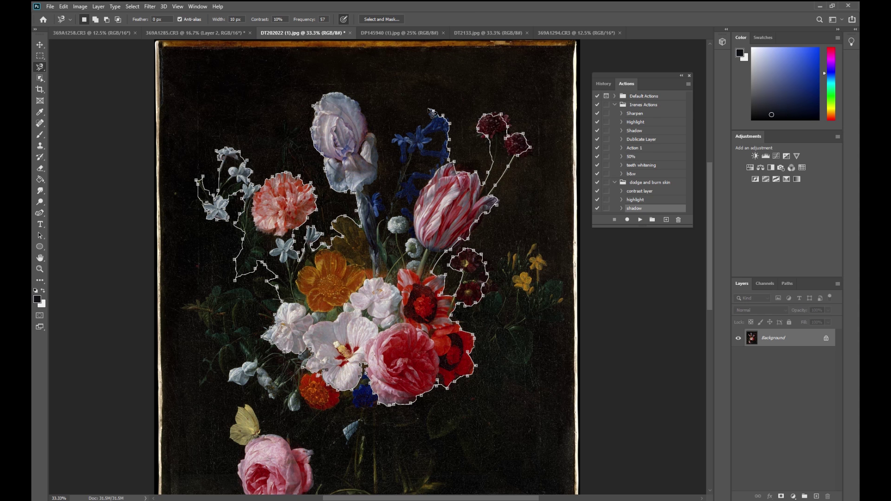
click(361, 108)
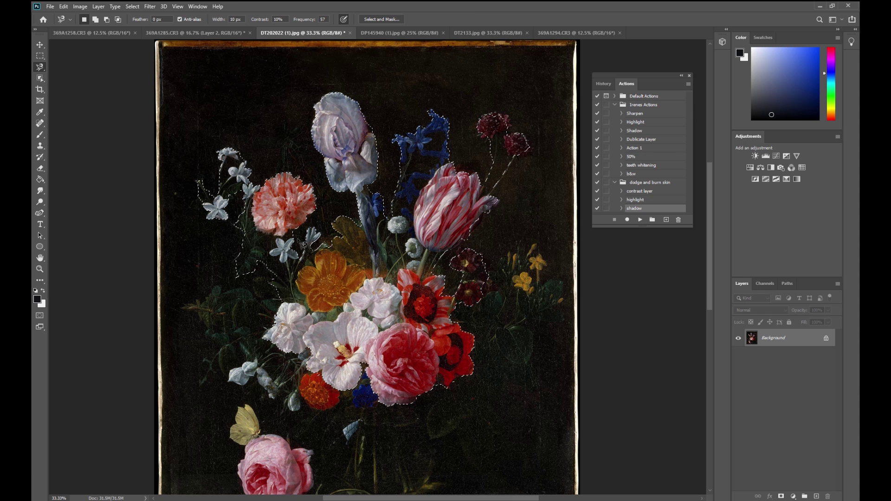
Step: Refine the bouquet selection in Select and Mask with feather 5.7 px, contrast about 31% and shift edge +100%
click(375, 18)
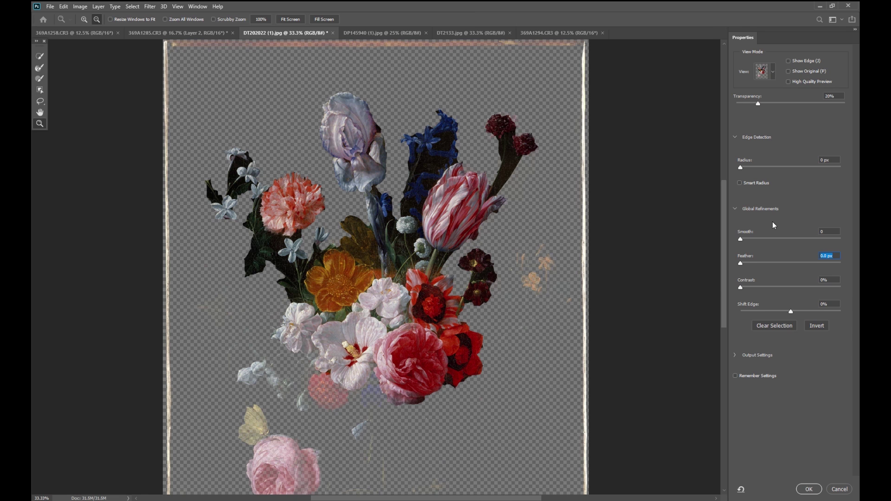
drag(791, 311, 840, 310)
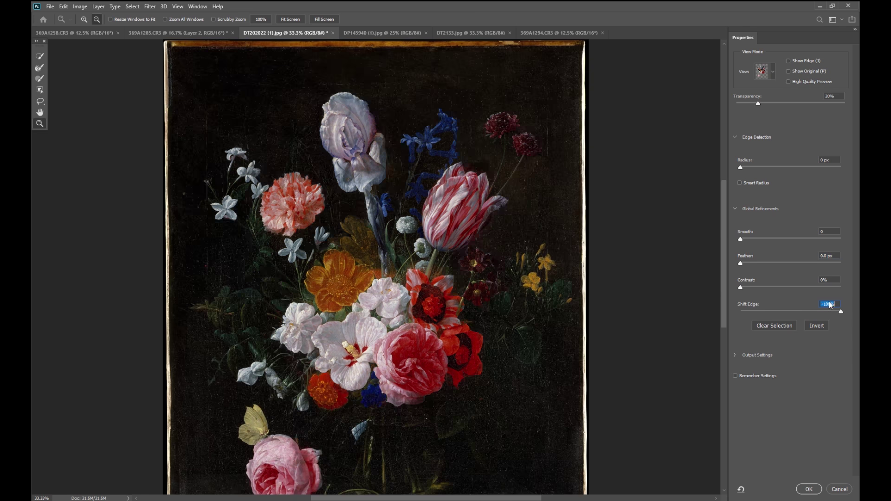
drag(742, 263, 770, 258)
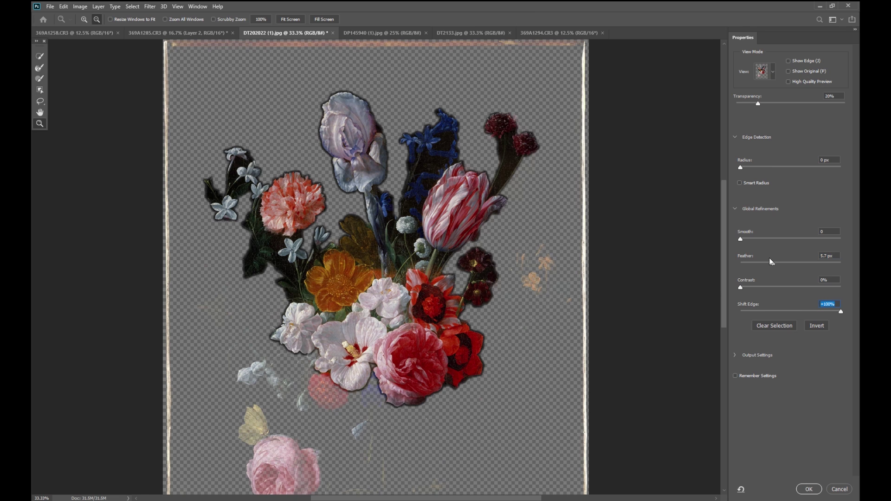
click(771, 284)
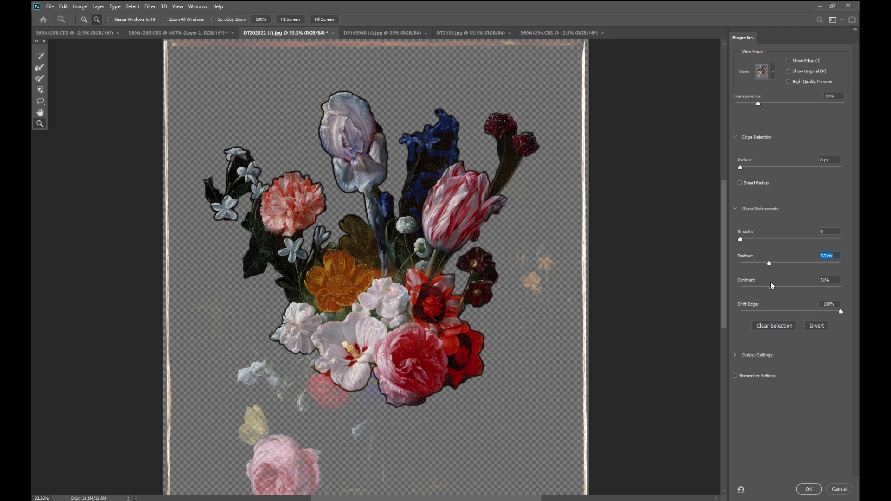
click(770, 284)
click(812, 492)
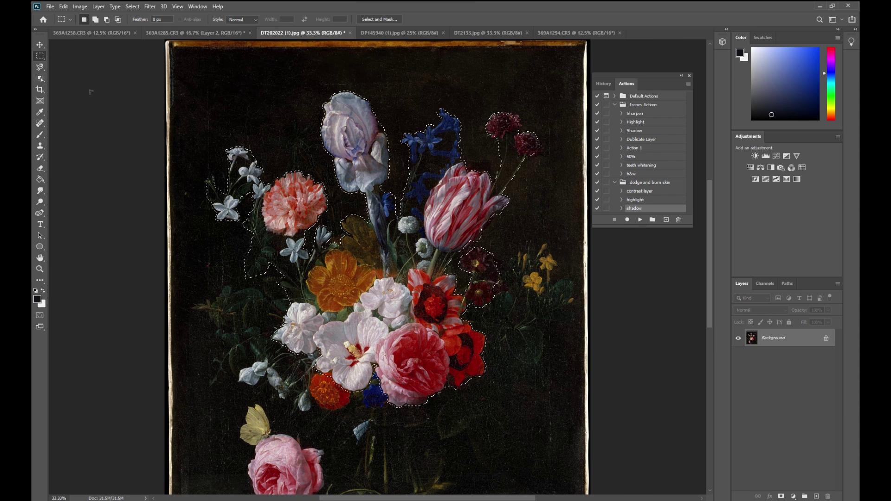
Step: Copy the selected bouquet to a new layer, duplicate that layer into 369A1285.CR3 and bring the portrait to the front
right_click(401, 247)
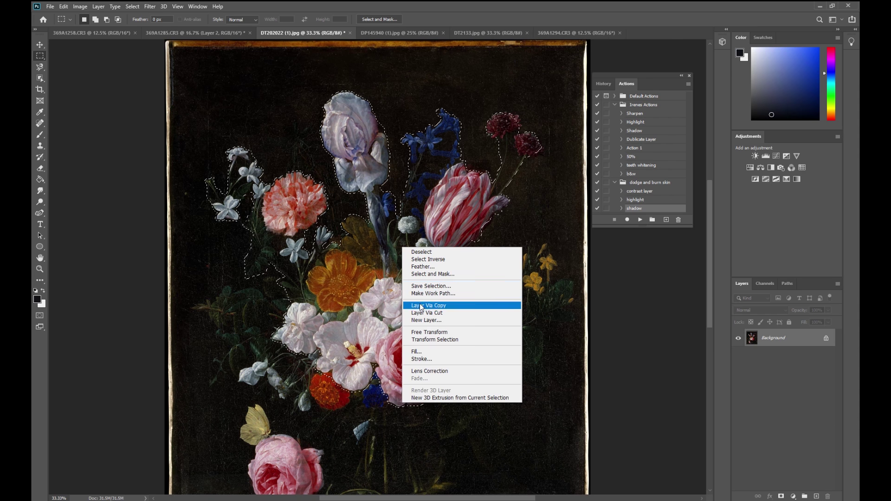
click(421, 306)
right_click(754, 339)
click(678, 184)
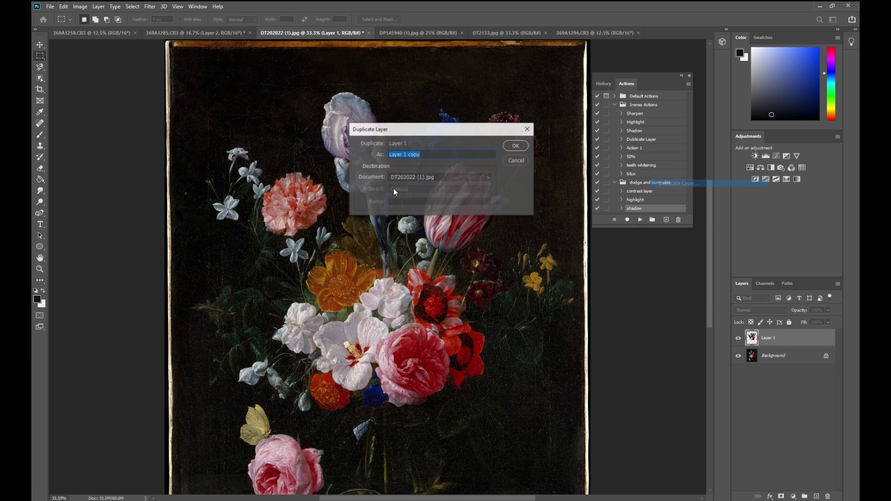
click(403, 177)
click(413, 189)
click(522, 146)
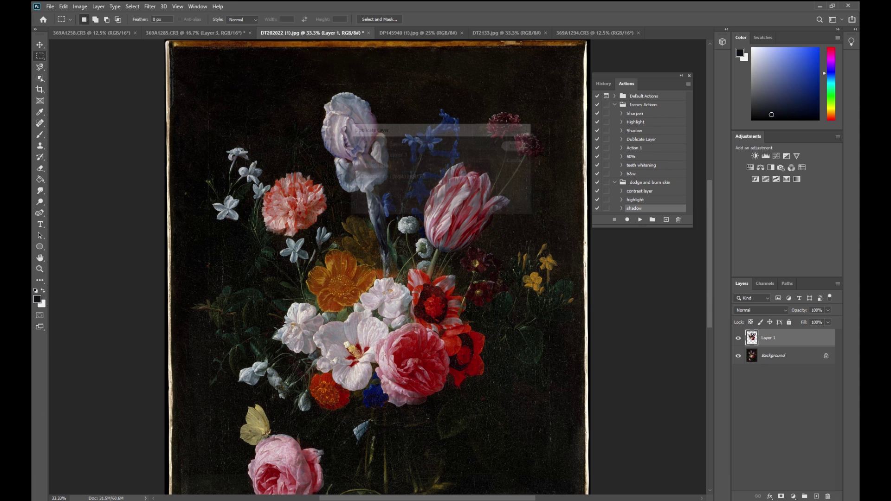
click(198, 32)
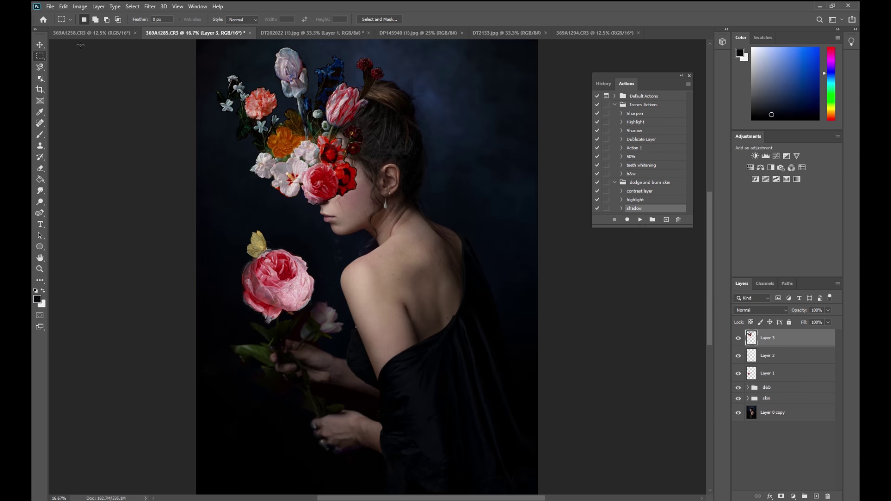
Step: Move the bouquet over the woman's head and enlarge it with Free Transform until it covers her face and hair
click(44, 46)
drag(325, 163, 355, 190)
click(41, 59)
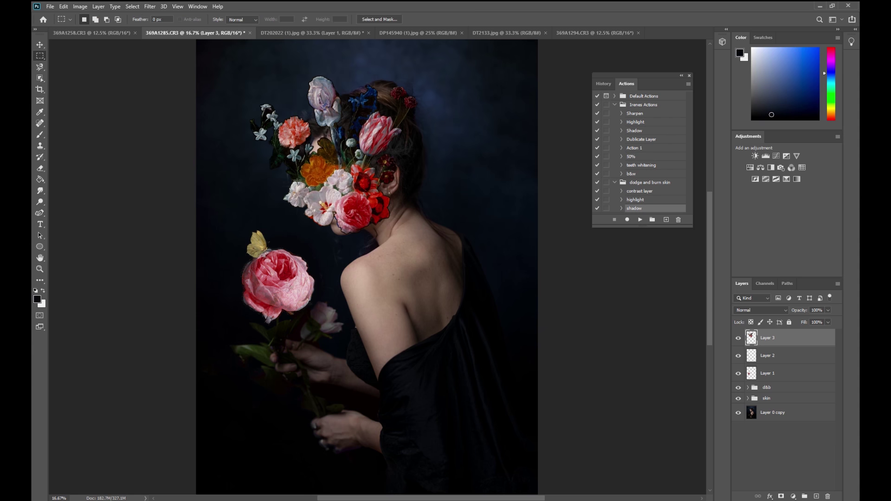
right_click(316, 170)
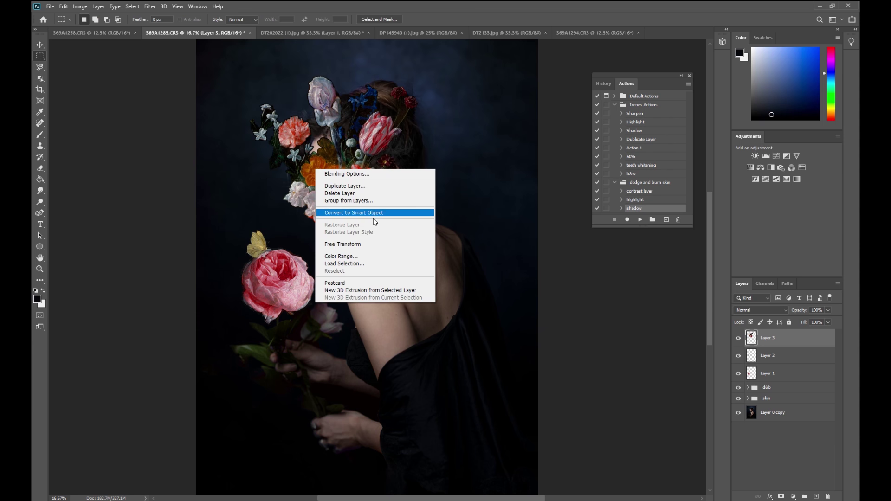
click(353, 245)
drag(413, 235, 379, 150)
key(Return)
Step: Set the bouquet layer's blend mode to Lighten
right_click(39, 55)
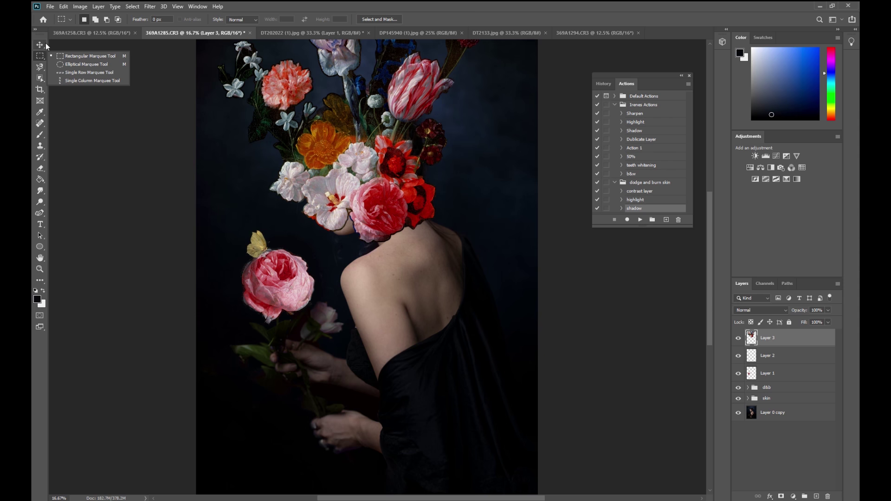
click(760, 310)
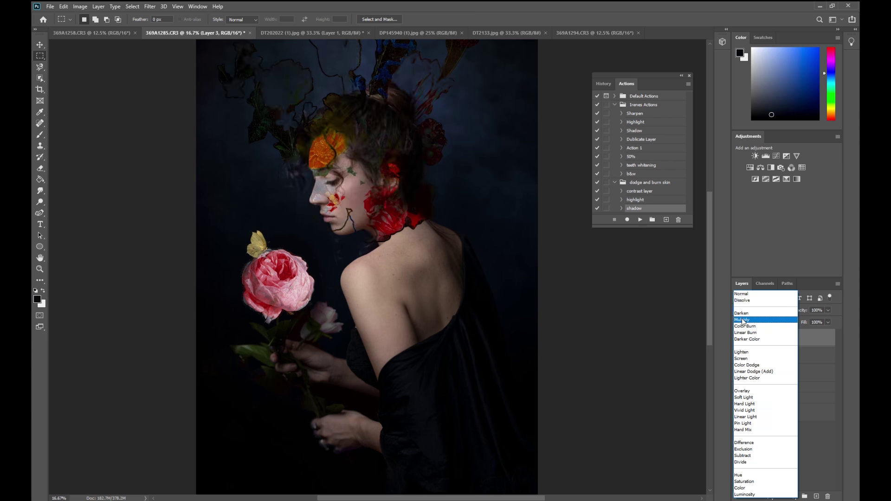
click(743, 352)
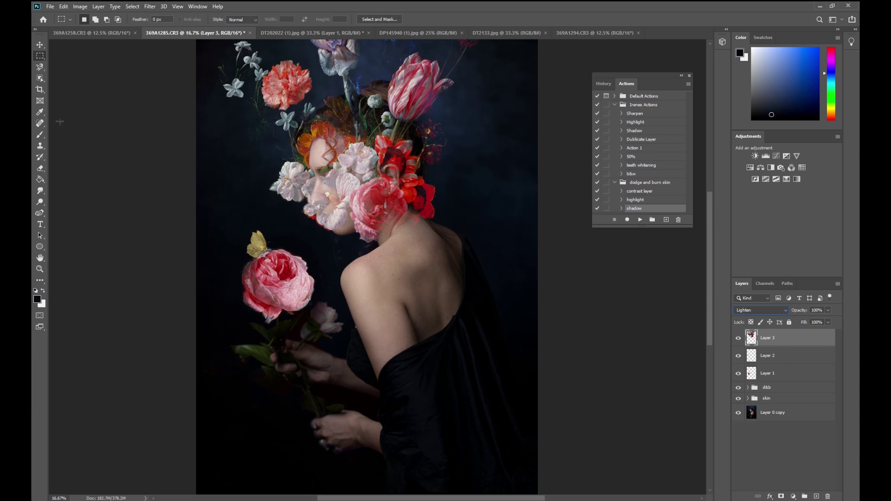
Step: Rotate the bouquet about 30° with Free Transform, scale it to about 105% and move it up from the face onto the woman's hair
right_click(364, 138)
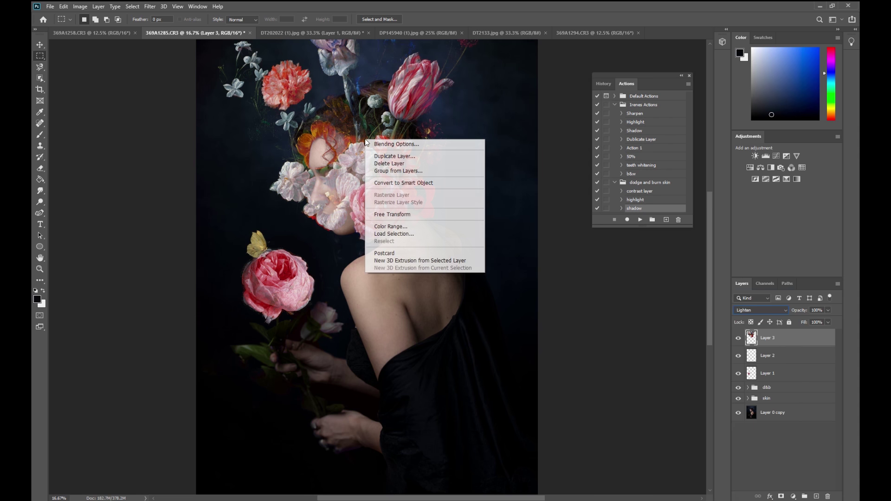
click(393, 215)
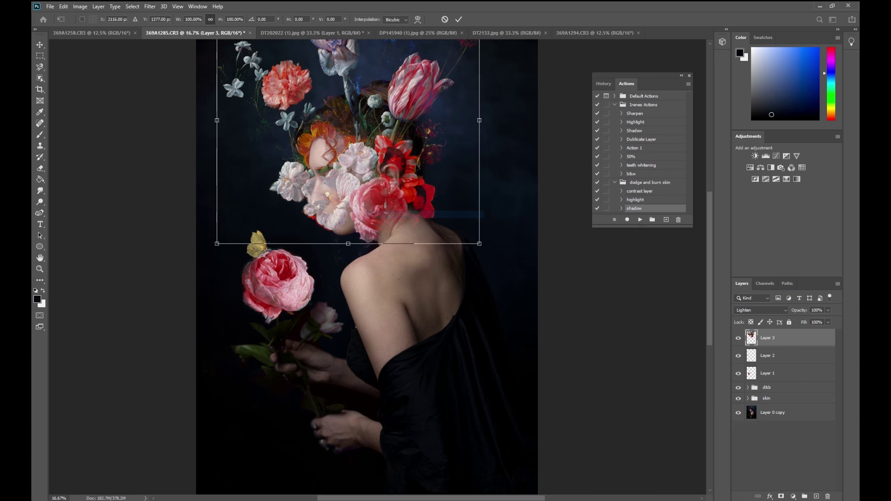
drag(490, 106, 568, 233)
drag(711, 211, 700, 262)
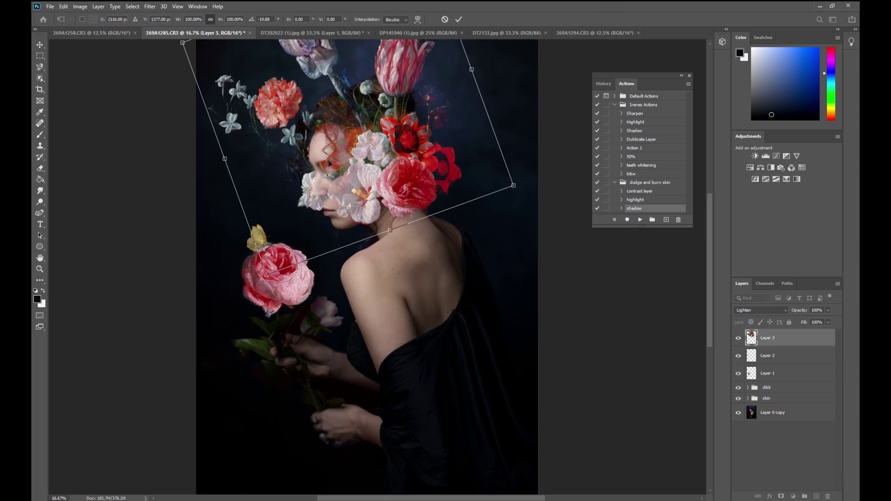
drag(341, 161, 357, 106)
drag(491, 167, 429, 234)
drag(357, 150, 398, 150)
mouse_move(471, 223)
mouse_down()
mouse_move(419, 250)
mouse_move(468, 226)
mouse_up()
drag(360, 147, 369, 143)
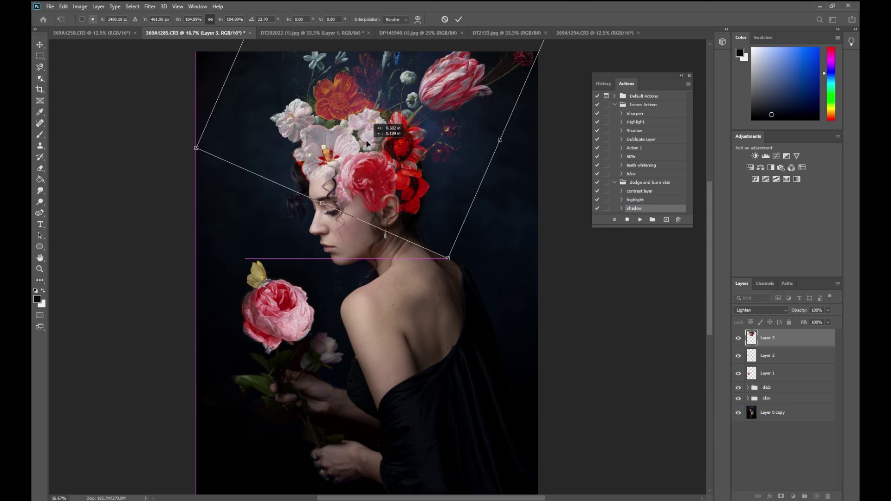
drag(482, 223, 464, 234)
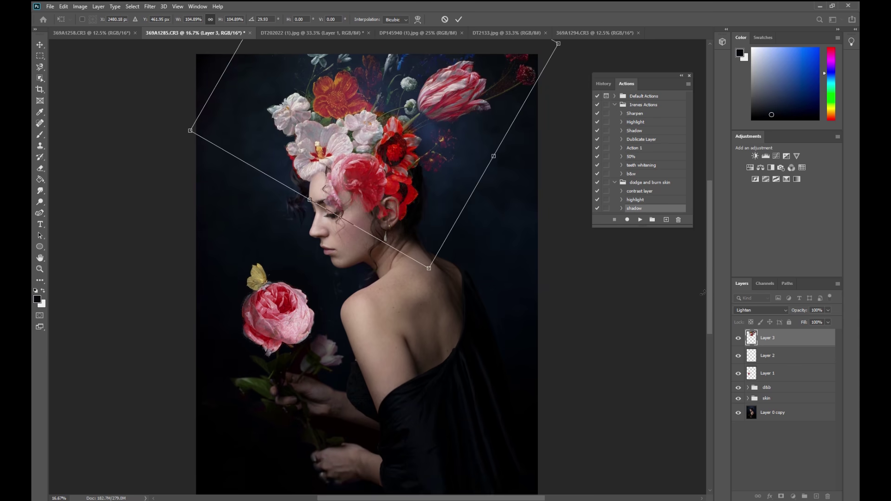
Step: Reposition the rotated bouquet lower so it sits on the woman's head like a flower crown, and apply the transform
drag(299, 136, 304, 137)
right_click(304, 137)
click(321, 169)
mouse_move(196, 149)
mouse_down()
mouse_move(175, 144)
mouse_move(153, 215)
mouse_move(206, 154)
mouse_up()
key(ctrl+z)
key(ctrl+z)
drag(374, 187, 393, 198)
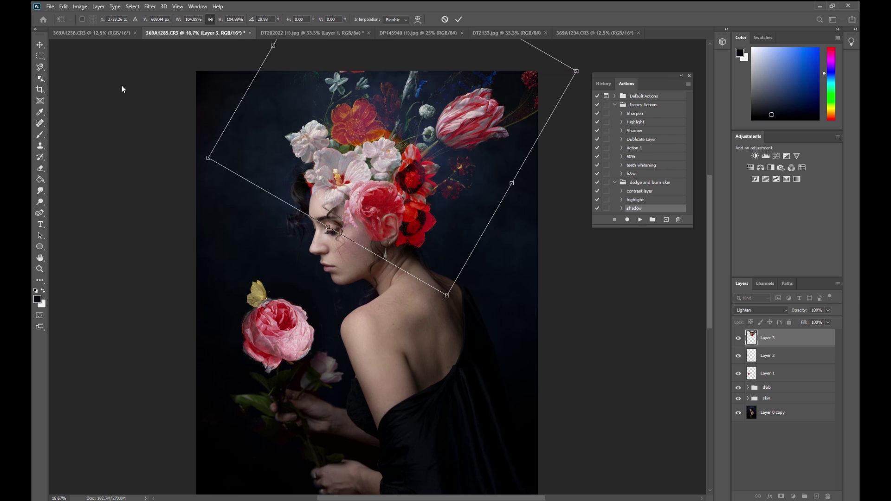
click(40, 45)
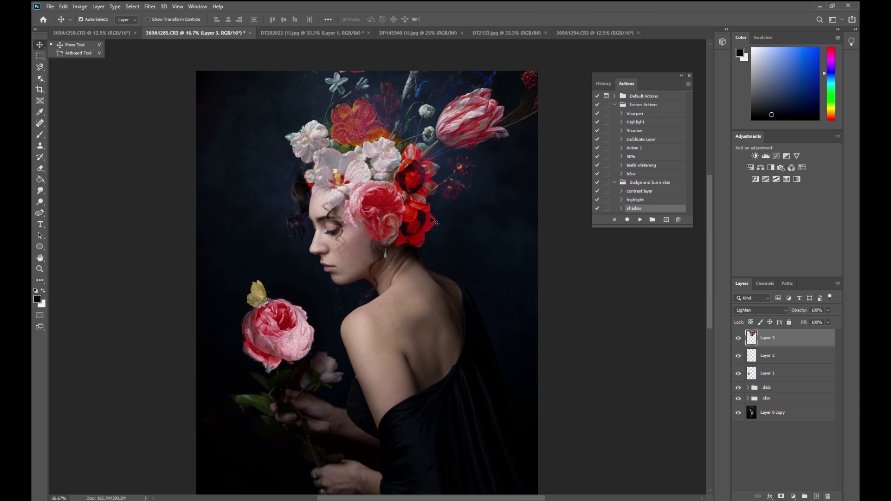
Step: Examine the flower crown up close, and check the red peony layer against its source painting in DP145940 (1).jpg
click(41, 270)
alt+click(307, 340)
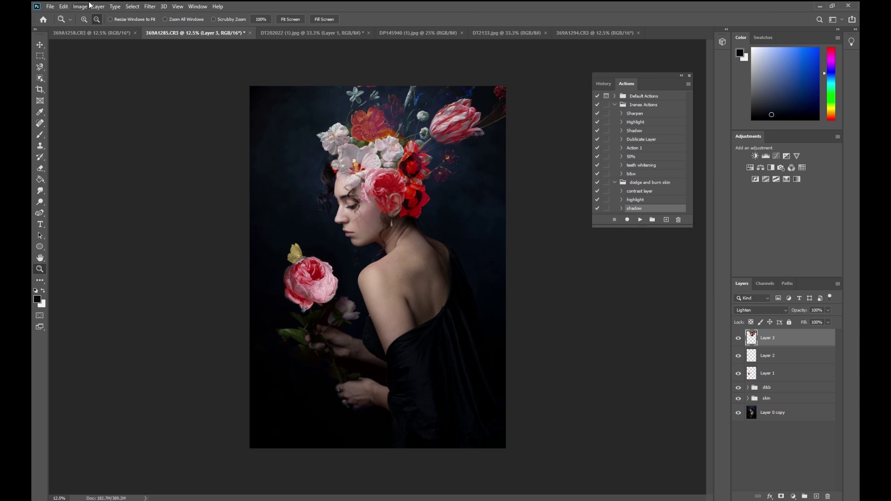
click(85, 22)
click(365, 94)
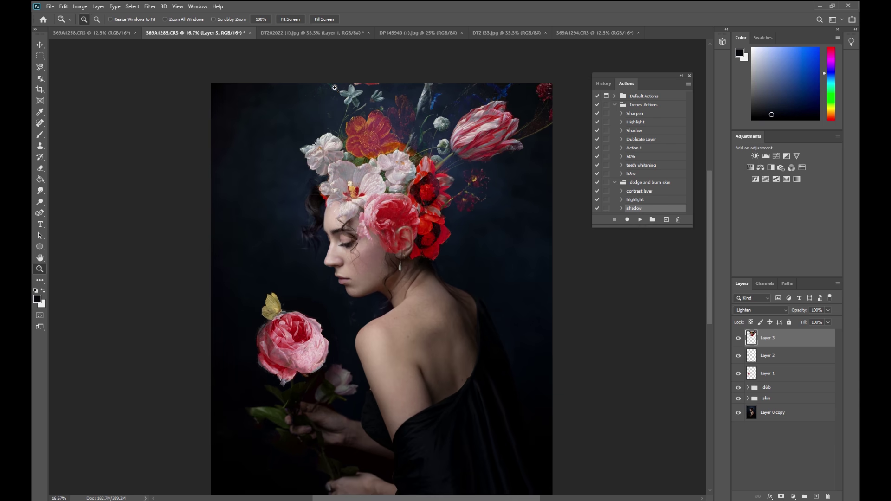
click(370, 95)
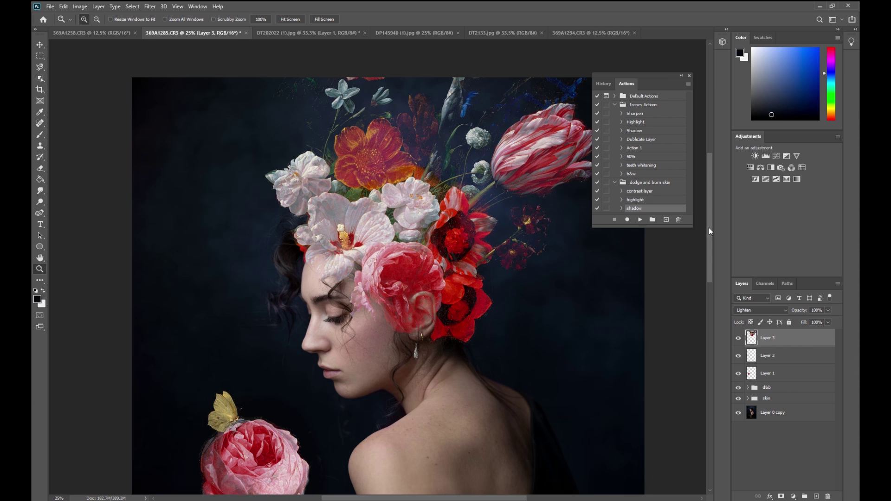
drag(709, 228, 709, 194)
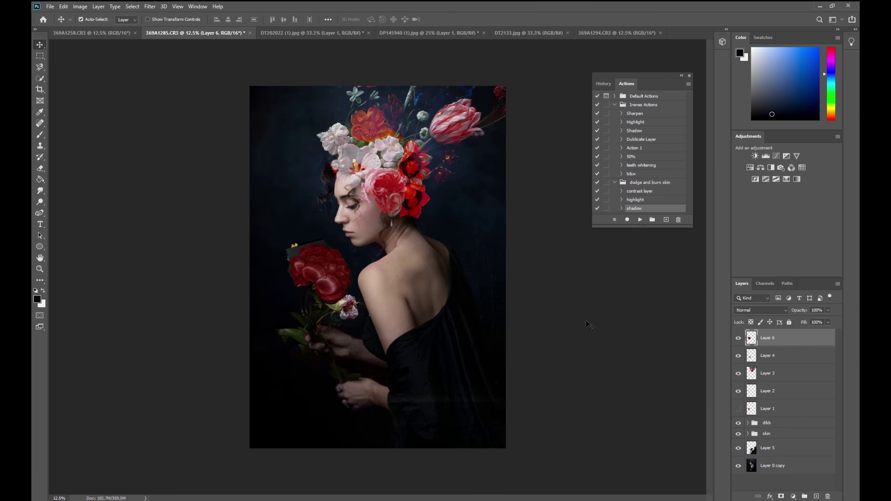
click(739, 340)
click(738, 340)
click(412, 32)
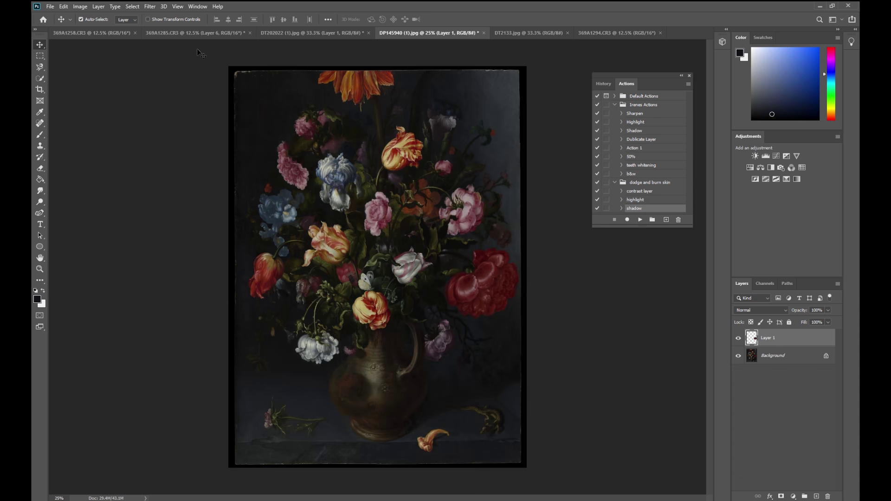
click(193, 30)
Step: Erase the leftover dark background around the red peony on Layer 6, uncovering the butterfly, with the Eraser brush size adjusted
key(e)
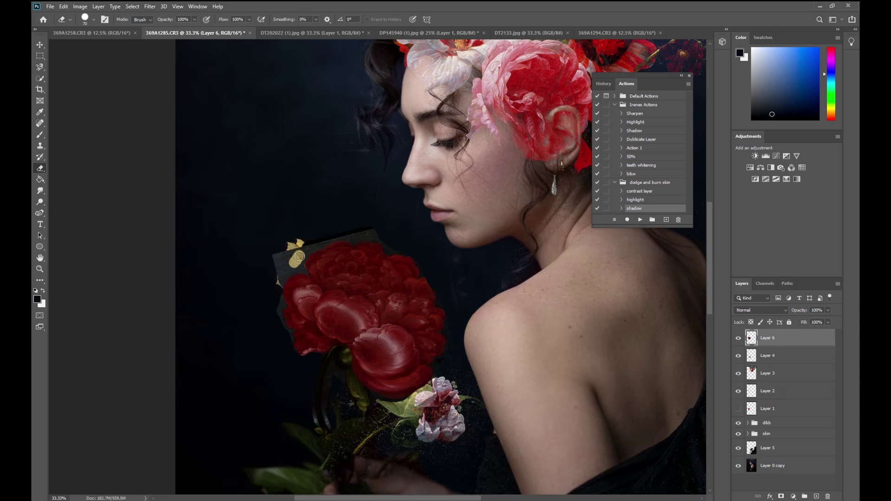
mouse_move(300, 256)
mouse_down()
mouse_move(366, 227)
mouse_move(399, 250)
mouse_move(281, 245)
mouse_move(304, 271)
mouse_move(281, 289)
mouse_move(291, 340)
mouse_up()
key([)
key([)
key([)
key([)
key([)
key([)
key([)
key(])
key(])
key(])
key(])
key(])
key(])
mouse_move(326, 409)
mouse_down()
mouse_move(307, 412)
mouse_move(316, 429)
mouse_up()
drag(287, 256, 288, 272)
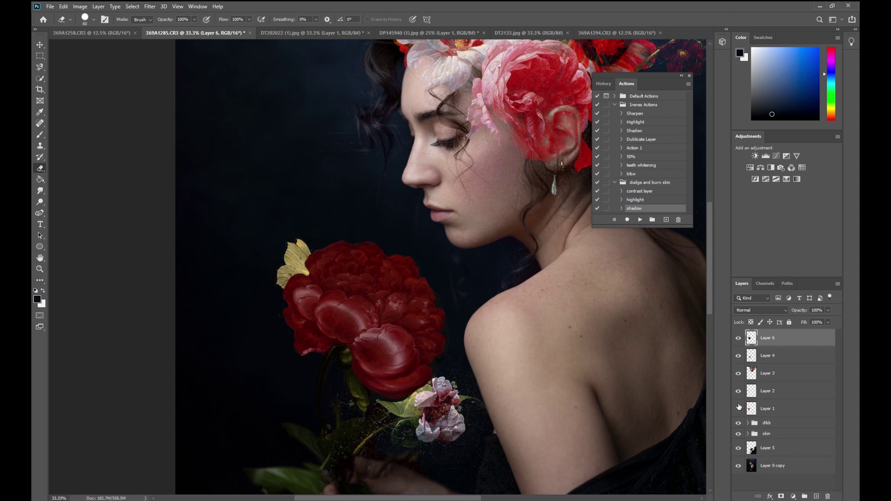
Step: Move the butterfly on Layer 2 upward so it perches on top of the red peony
click(770, 394)
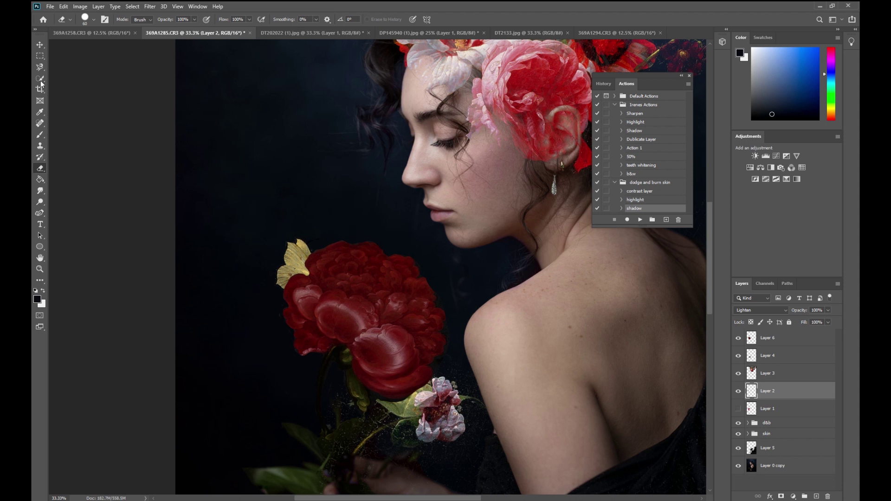
click(39, 45)
drag(293, 255, 307, 221)
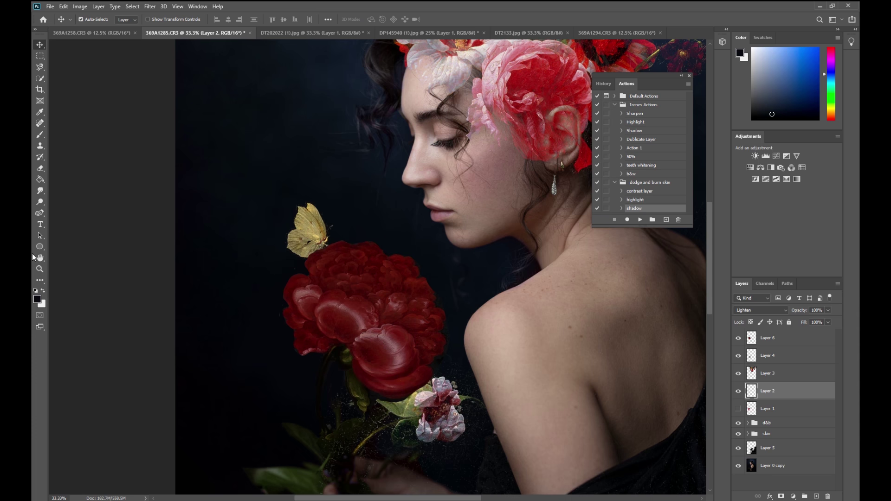
click(40, 268)
alt+click(460, 360)
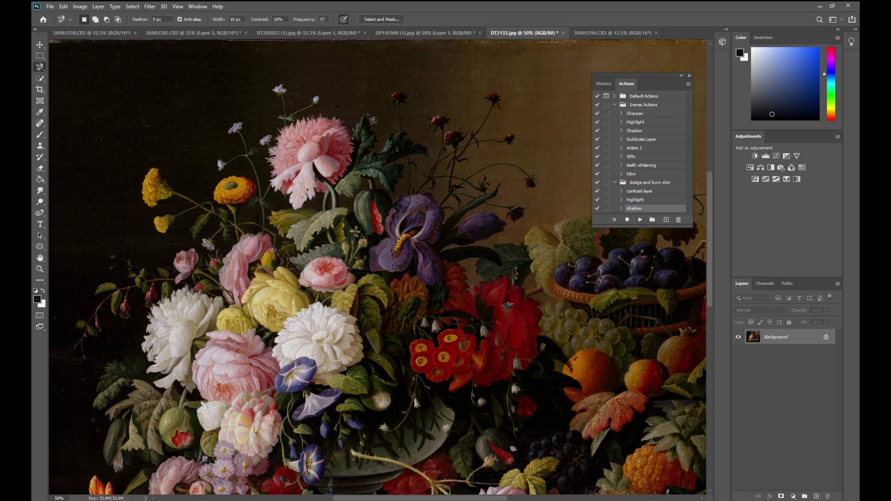
Step: Outline the dark green leaf and the red-tipped bud in DT2133.jpg with the Magnetic Lasso
click(366, 114)
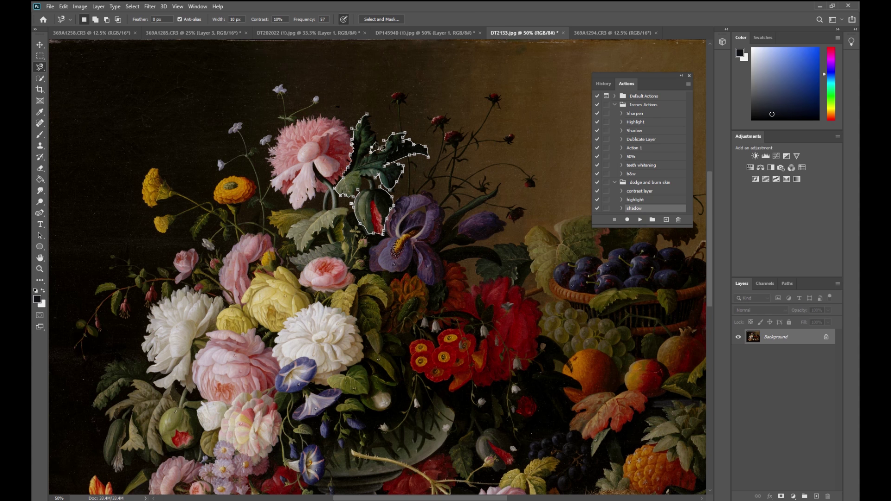
click(367, 114)
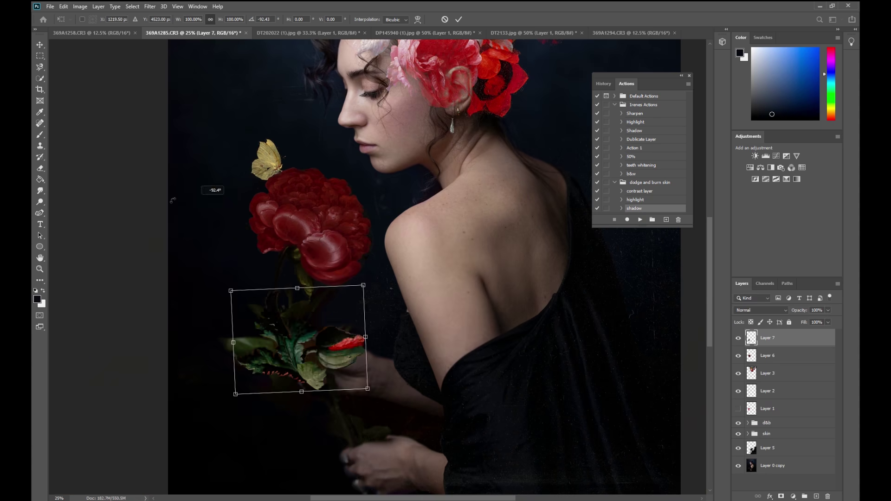
Step: Rotate the copied leaf and bud about -124° below the red peony in the portrait and change the layer's blend mode
drag(230, 390, 369, 324)
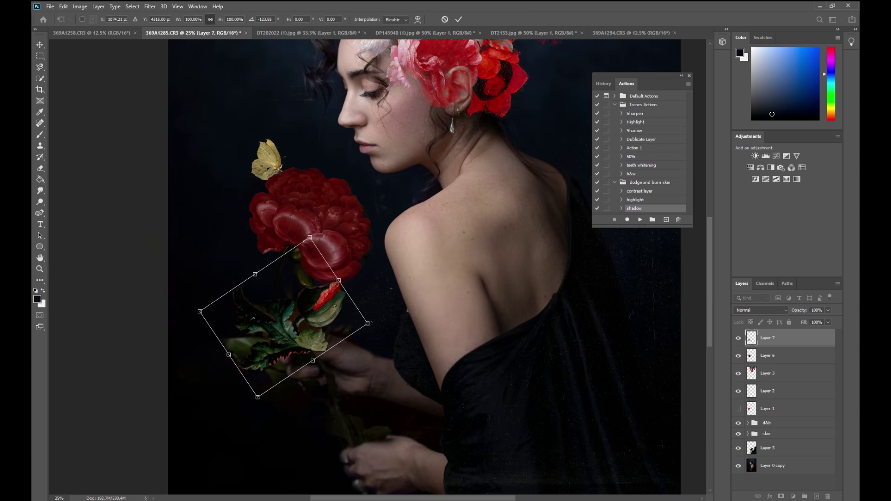
click(760, 310)
click(743, 347)
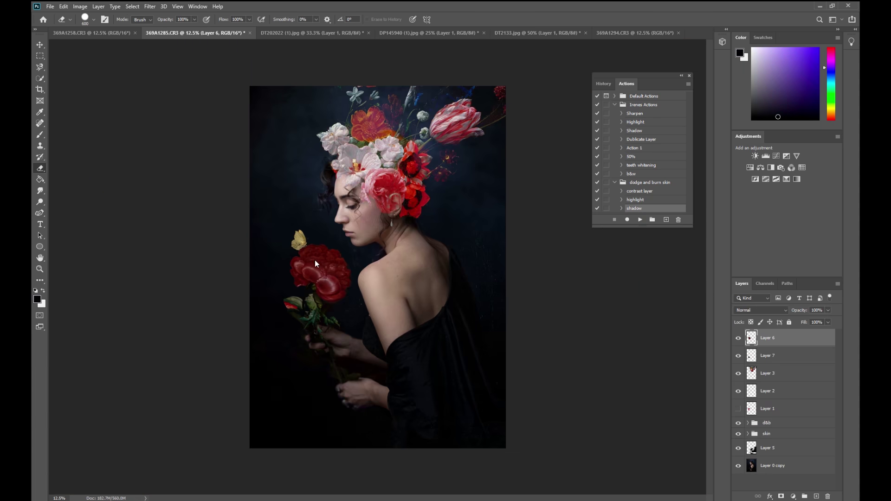
Step: Brighten the red peony on Layer 6 with Levels by raising the midtones and lowering the white input level
click(80, 7)
mouse_move(92, 31)
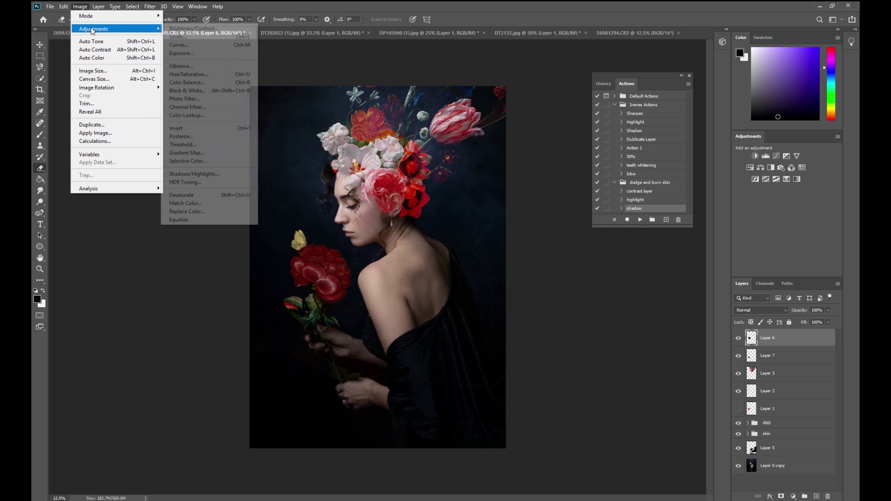
click(186, 37)
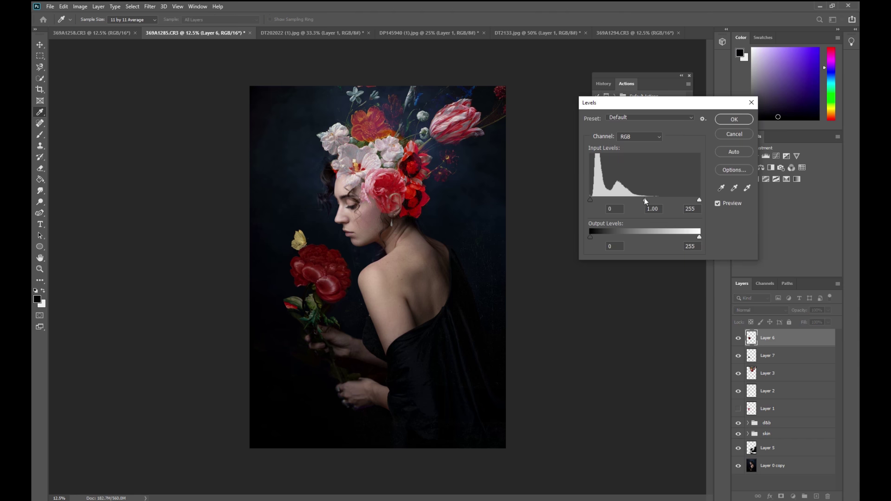
drag(644, 197, 639, 198)
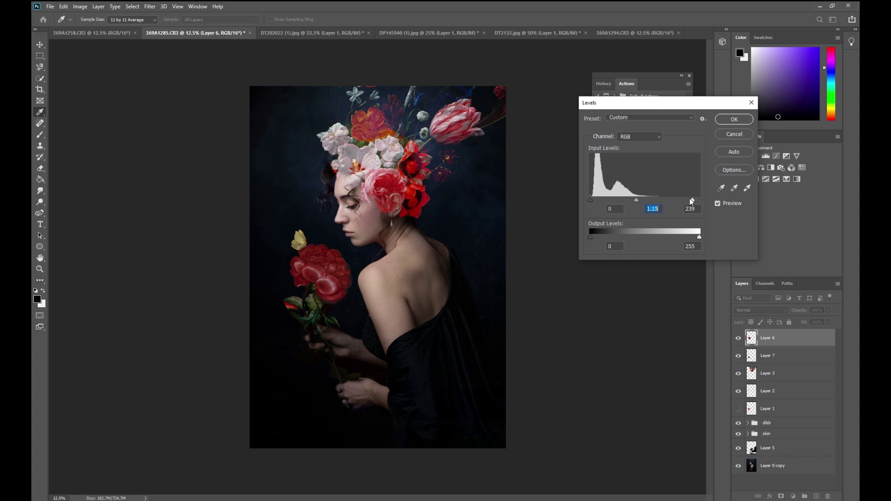
drag(635, 200, 637, 200)
drag(691, 198, 678, 199)
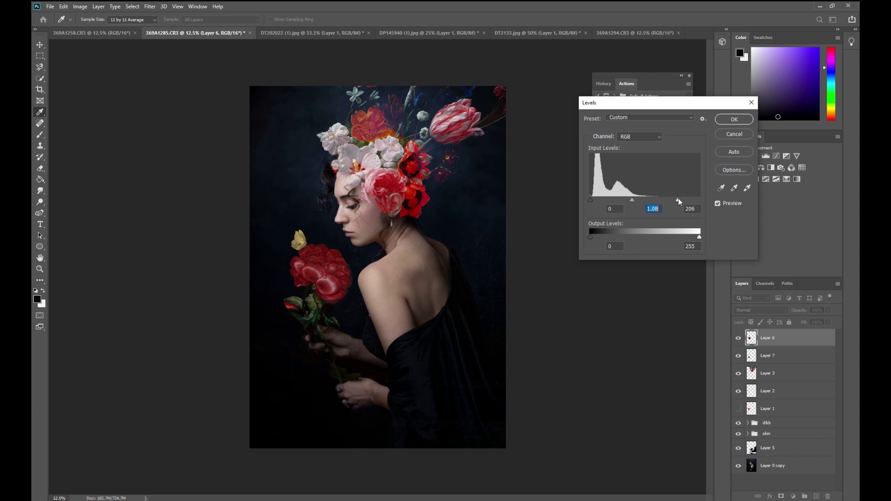
click(634, 201)
key(Return)
key(e)
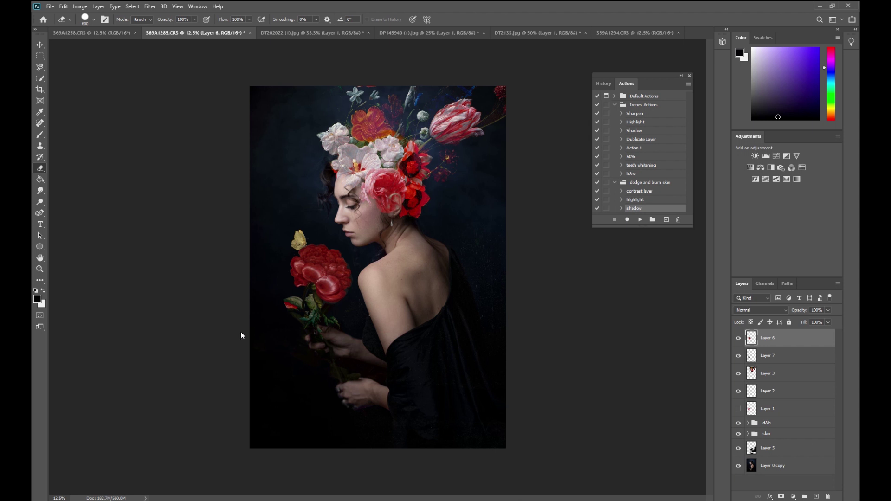
Step: Delete the extracted peony layer from DP145940 (1).jpg, leaving only the painting's Background layer
click(288, 30)
click(422, 33)
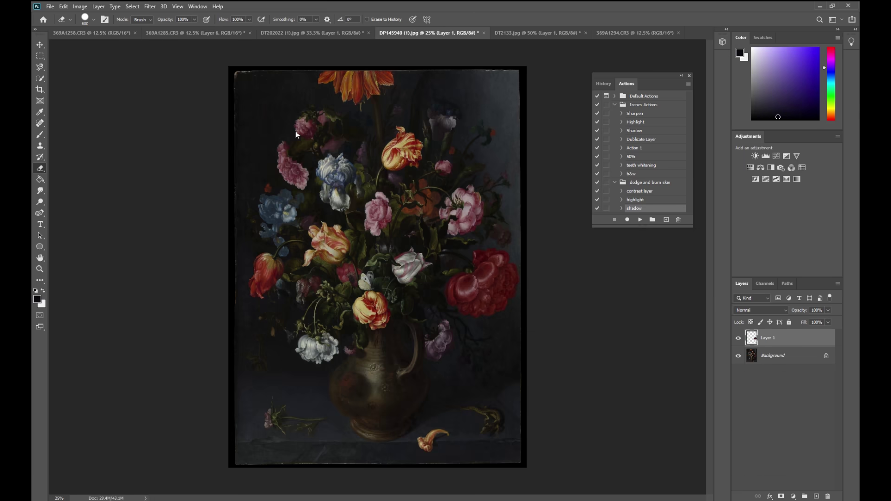
drag(761, 350, 827, 496)
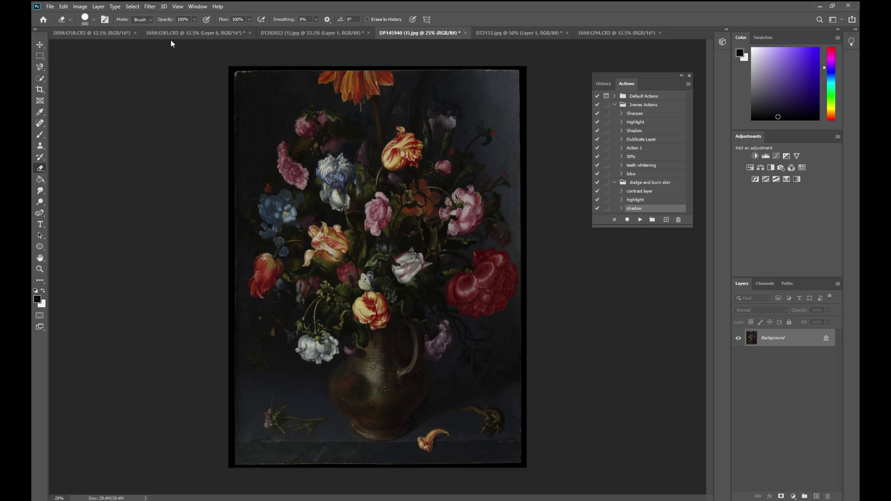
Step: Outline the main group of flowers above the vase with the Magnetic Lasso, excluding the large red peony
key(l)
click(309, 105)
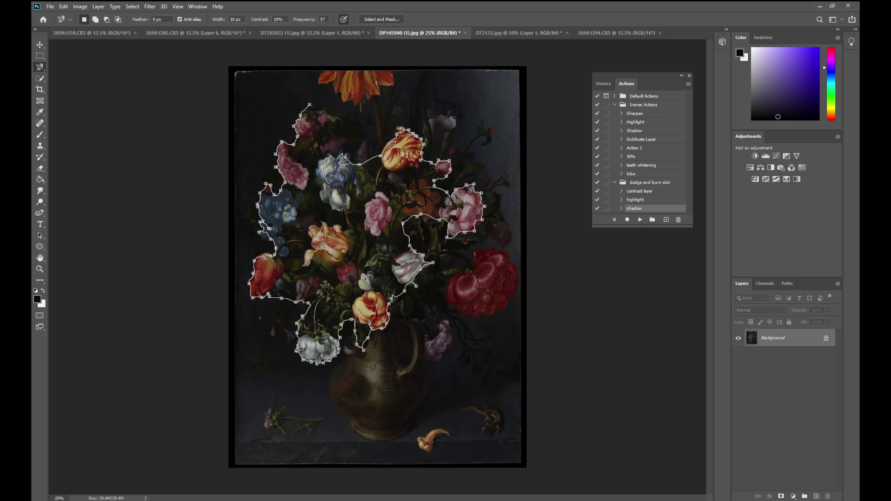
click(310, 104)
Step: Refine the flower selection in Select and Mask with feathering, contrast about 53% and shift edge +100%
click(381, 19)
drag(787, 263, 771, 263)
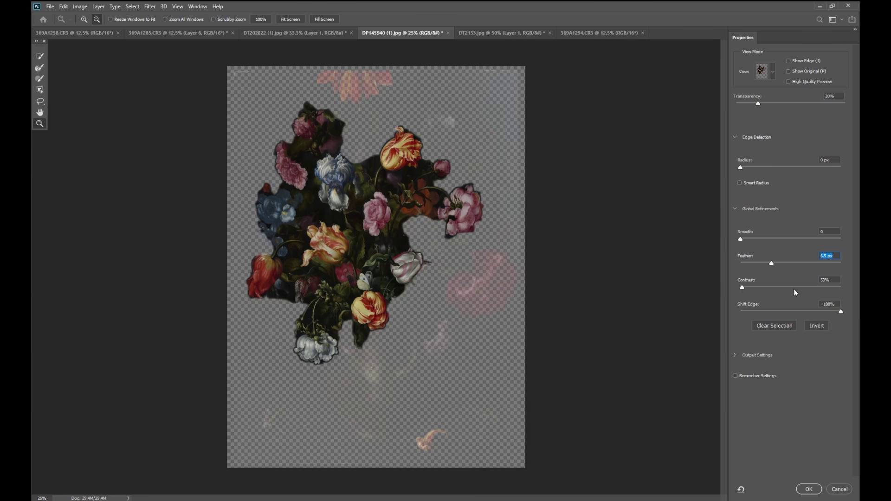
click(794, 287)
click(779, 263)
click(808, 489)
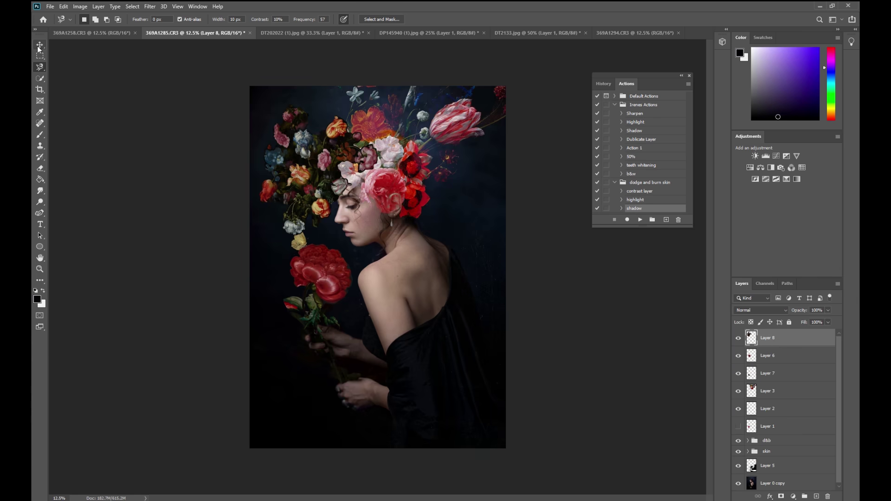
Step: Move the new bouquet on Layer 8 over the woman's shoulder and back and set its blend mode to Lighten
drag(346, 190, 405, 272)
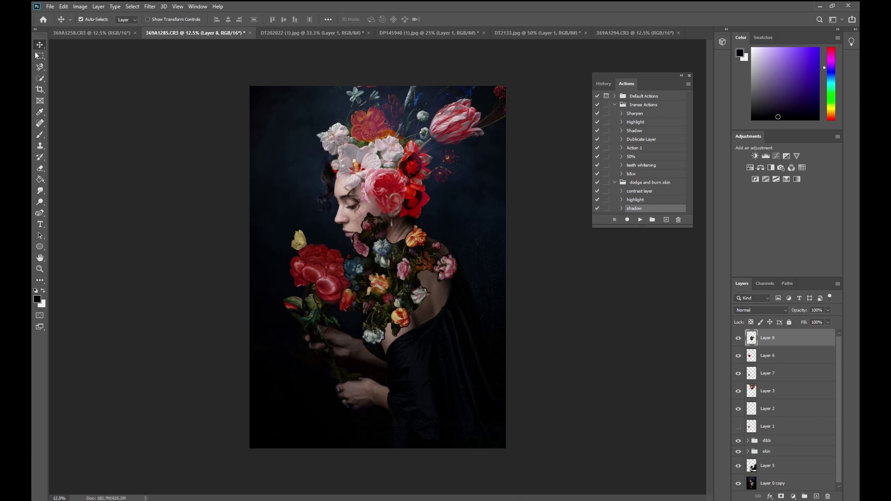
click(766, 310)
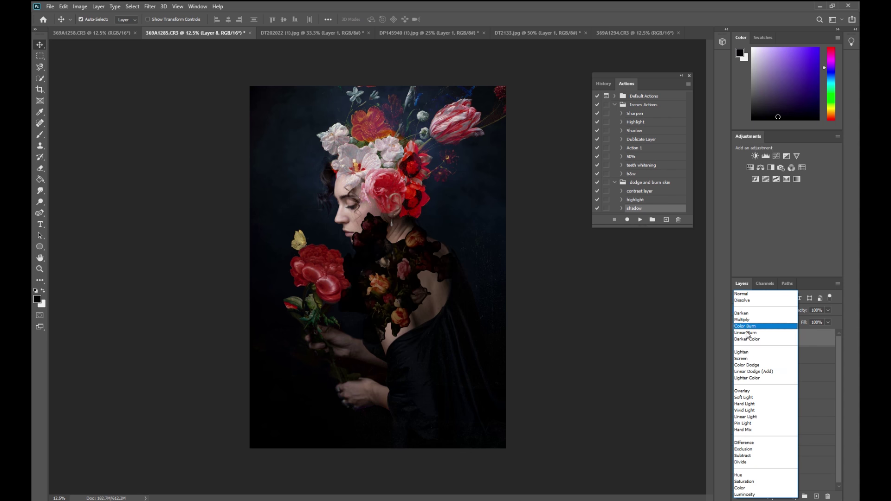
click(744, 353)
Step: Enlarge the Layer 8 bouquet with Free Transform so its flowers spread around the woman's back, arms and dress
key(l)
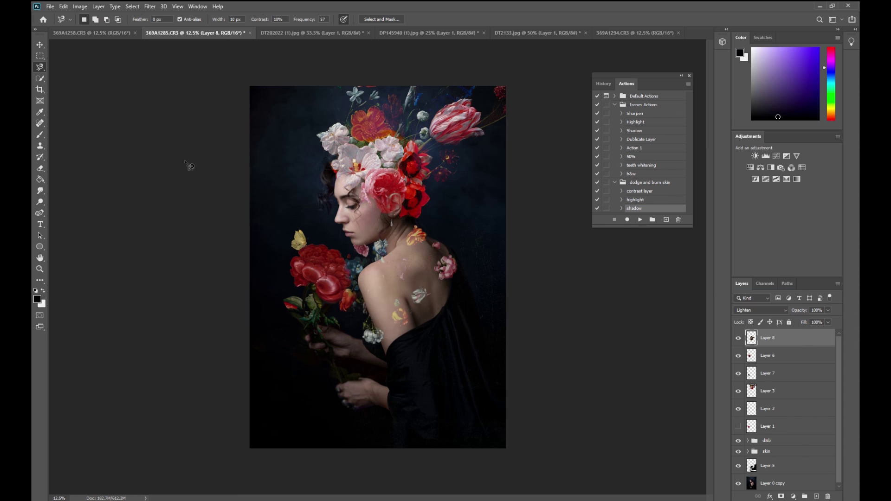
right_click(408, 260)
click(39, 48)
click(40, 56)
right_click(418, 283)
click(443, 359)
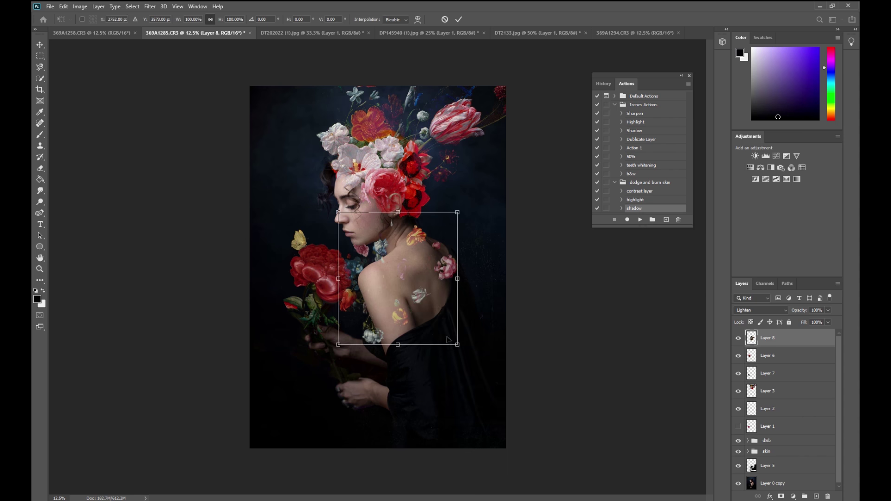
drag(457, 346, 461, 324)
key(Return)
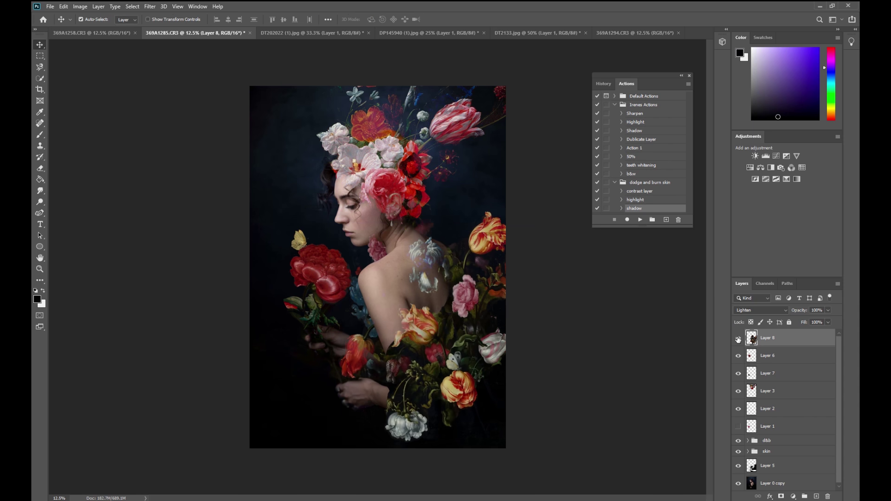
Step: Rotate the Layer 8 bouquet about 16.6° clockwise with Free Transform and reposition it around the woman's back and arms
mouse_move(459, 292)
mouse_down()
mouse_move(288, 139)
mouse_move(455, 353)
mouse_move(511, 302)
mouse_move(462, 299)
mouse_up()
right_click(461, 299)
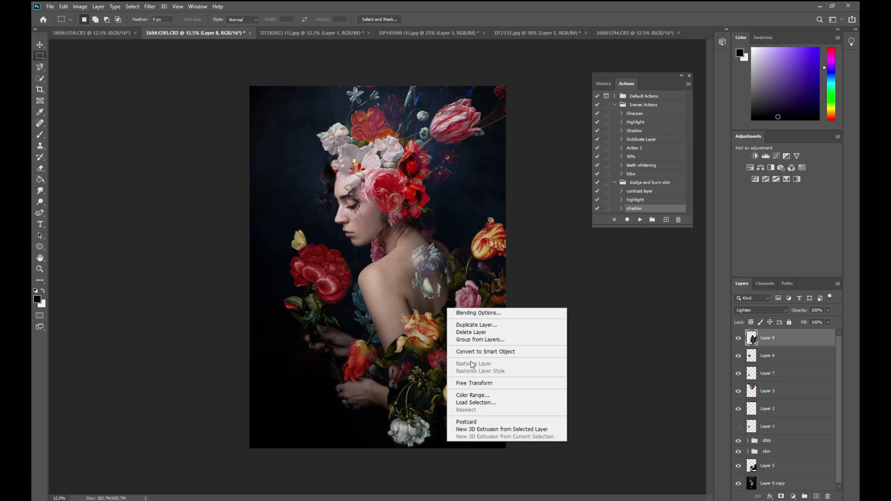
click(483, 383)
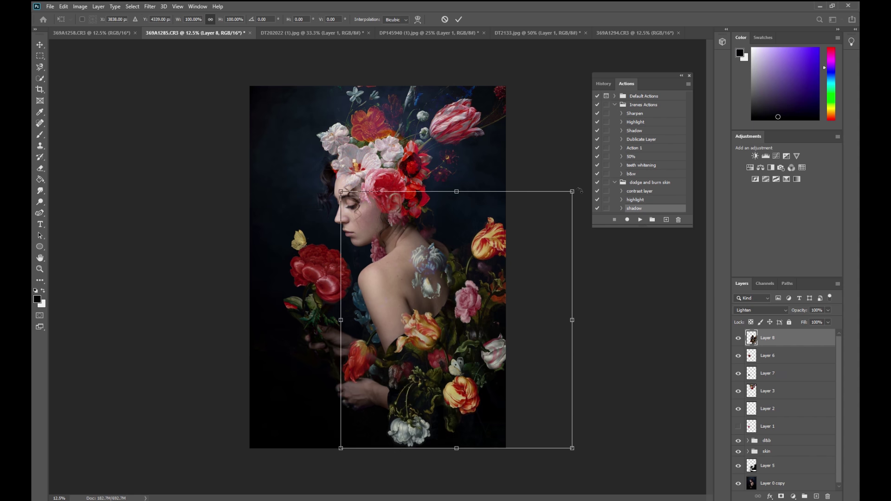
drag(579, 190, 614, 232)
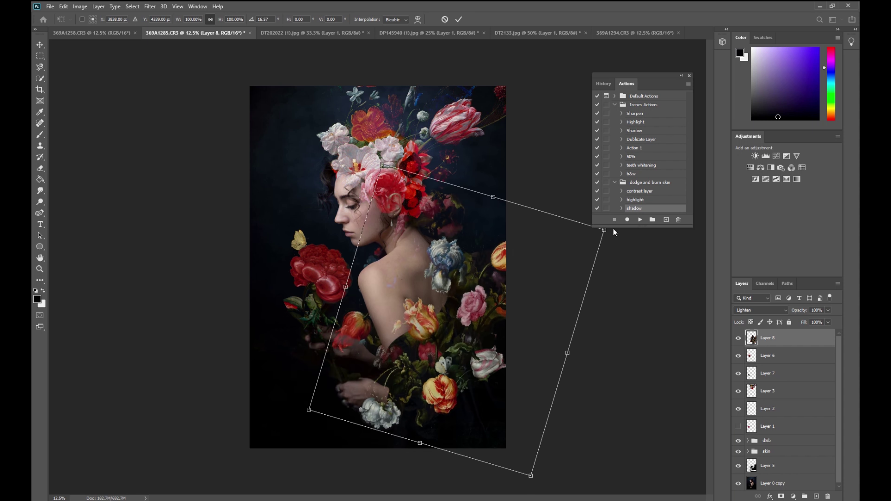
drag(474, 298, 458, 311)
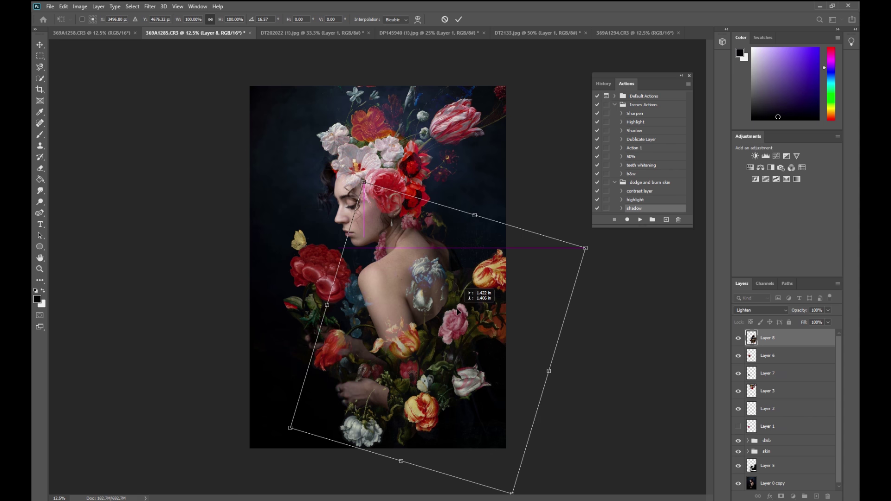
drag(457, 311, 457, 311)
key(Return)
Step: Erase the parts of the Layer 8 bouquet that overlap the woman's back, hands and neck, including the pale iris
key(e)
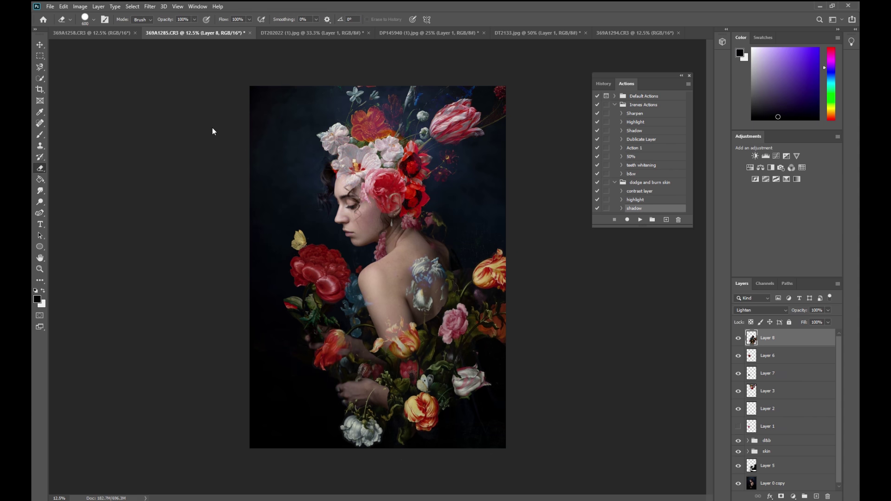
key([)
key([)
mouse_move(400, 274)
mouse_down()
mouse_move(422, 281)
mouse_move(441, 263)
mouse_move(441, 296)
mouse_up()
key(bracketleft)
key(bracketleft)
key(bracketleft)
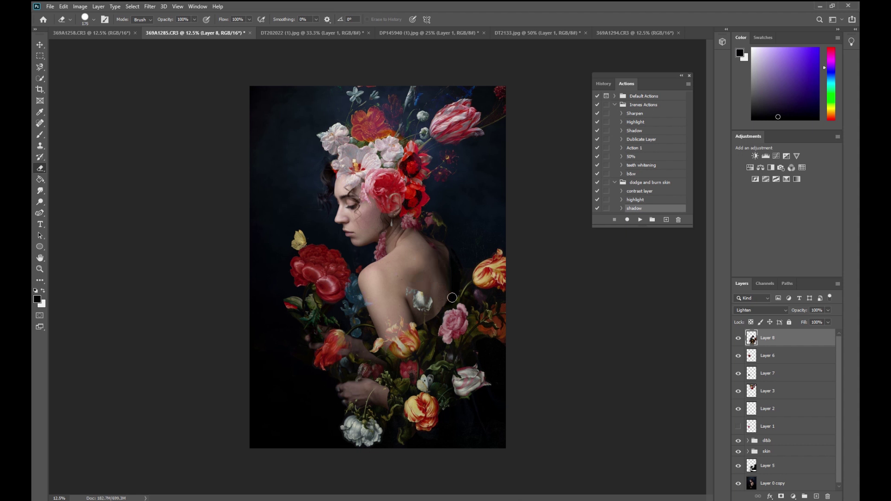
mouse_move(427, 296)
mouse_down()
mouse_move(417, 300)
mouse_move(424, 297)
mouse_up()
key(bracketright)
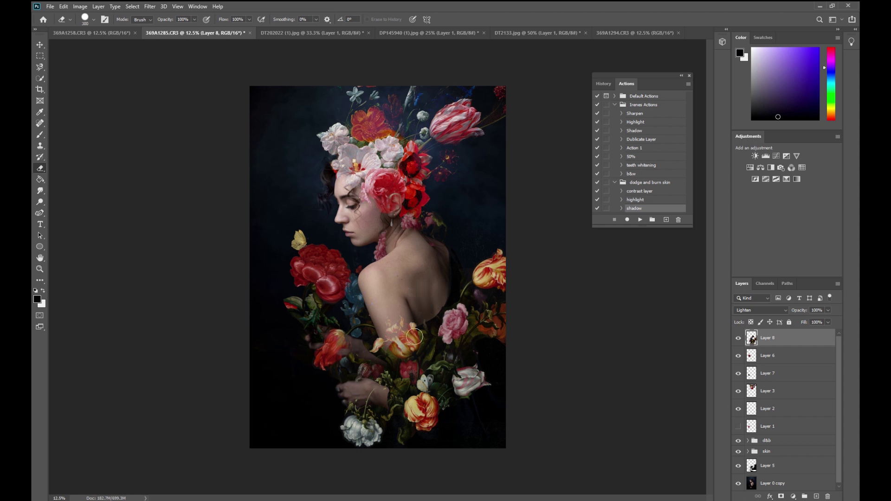
drag(348, 320, 353, 288)
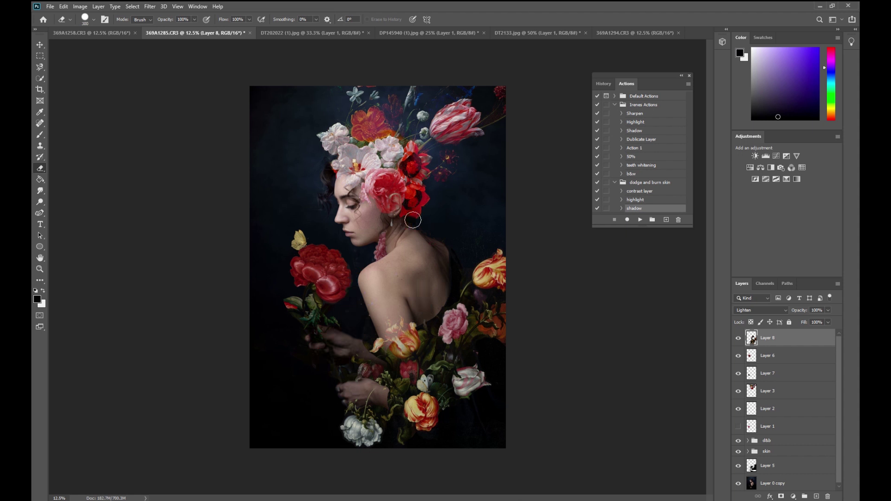
Step: Rotate the Layer 8 bouquet about 16.9° counterclockwise with Free Transform and reposition it behind the woman's back
key(ctrl+t)
drag(565, 176, 517, 144)
drag(467, 294, 463, 282)
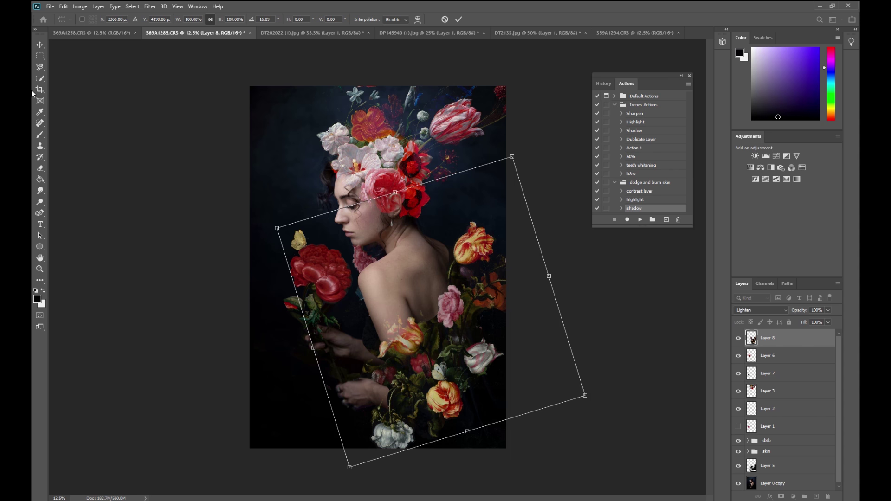
click(40, 46)
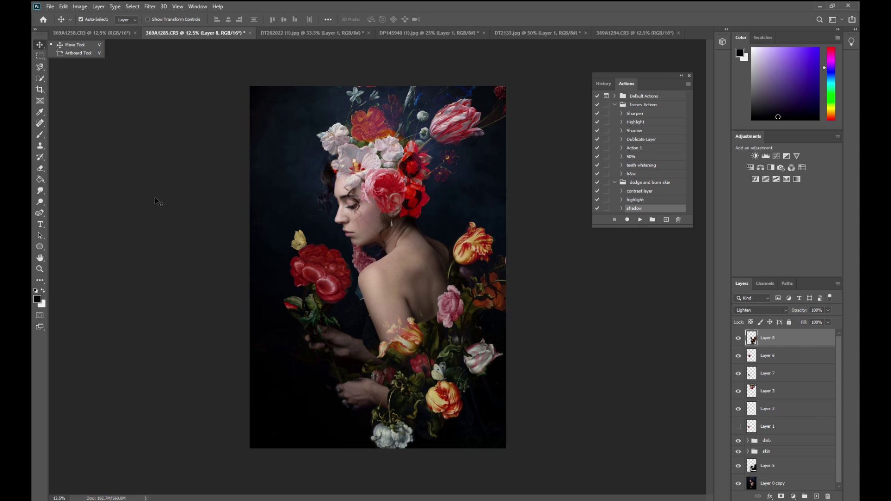
Step: Erase the pink flower below the woman's chin and the white flower at the bottom of the Layer 8 bouquet
click(40, 168)
drag(372, 253, 371, 246)
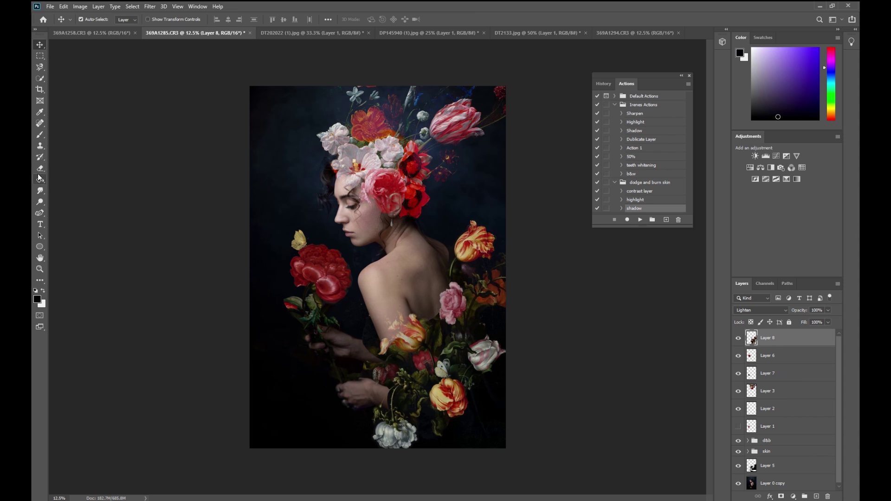
key(e)
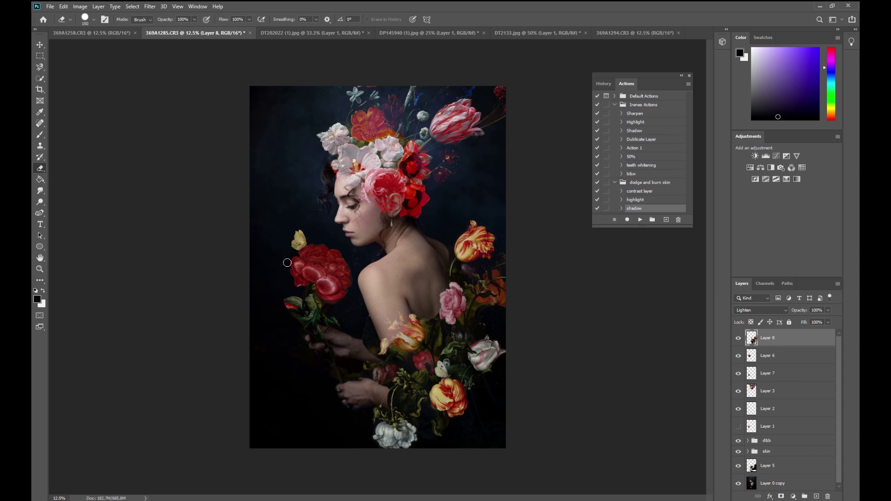
mouse_move(388, 404)
mouse_down()
mouse_move(401, 420)
mouse_move(375, 419)
mouse_move(404, 443)
mouse_move(382, 434)
mouse_up()
key(bracketright)
key(bracketright)
key(bracketright)
key(bracketright)
key(bracketright)
key(bracketright)
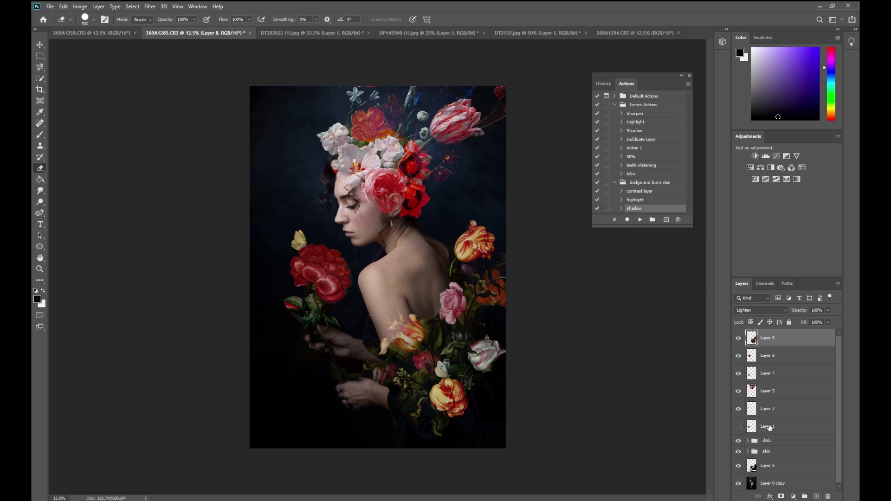
Step: Add a Color Balance adjustment above Layer 8 and clip it to that layer
click(793, 497)
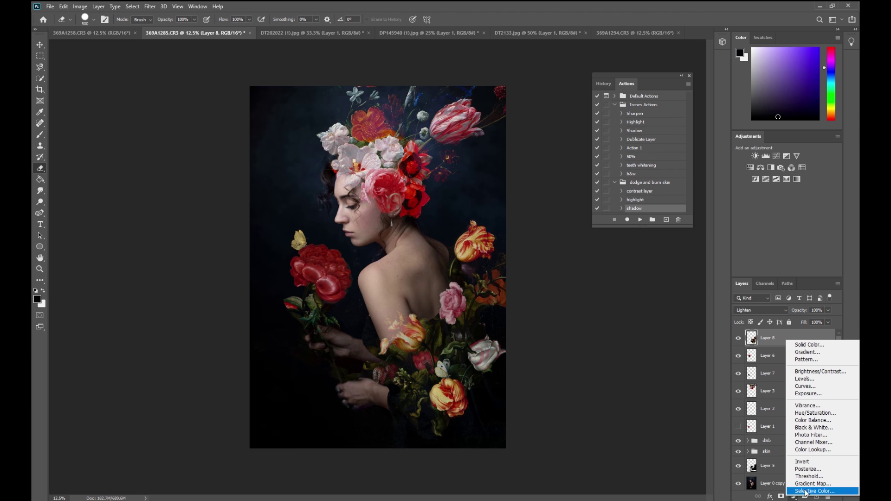
click(812, 421)
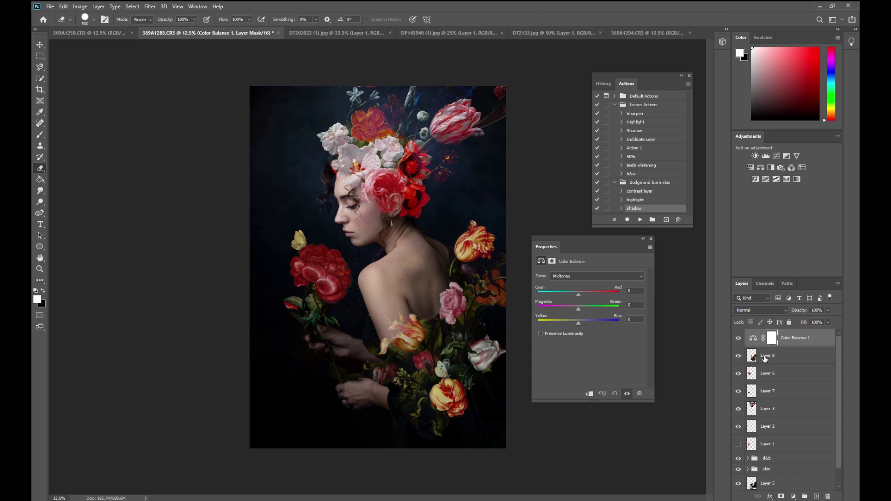
right_click(810, 342)
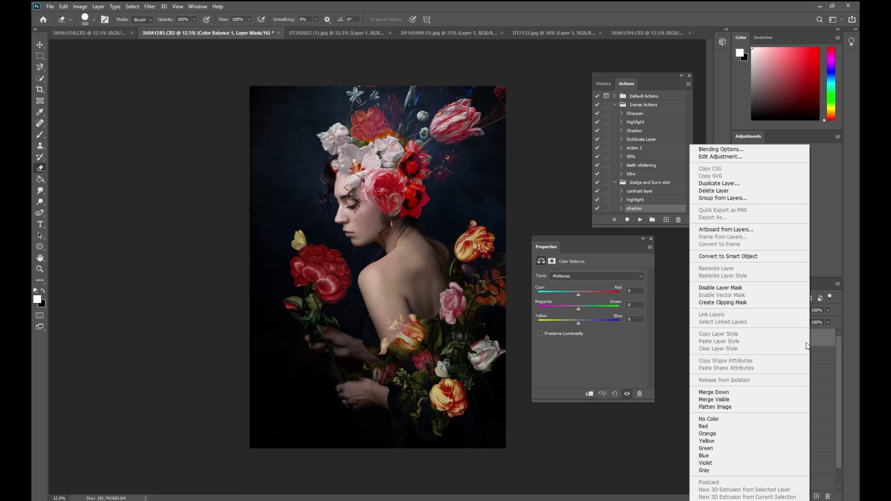
click(732, 304)
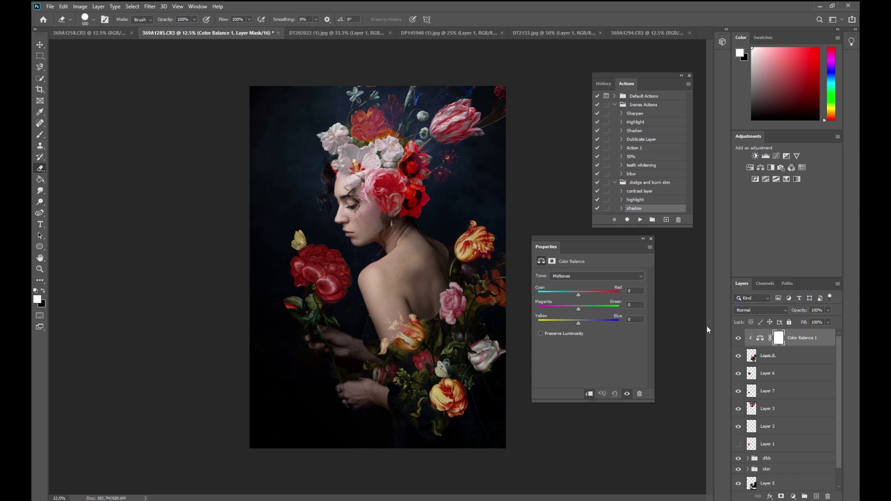
click(650, 240)
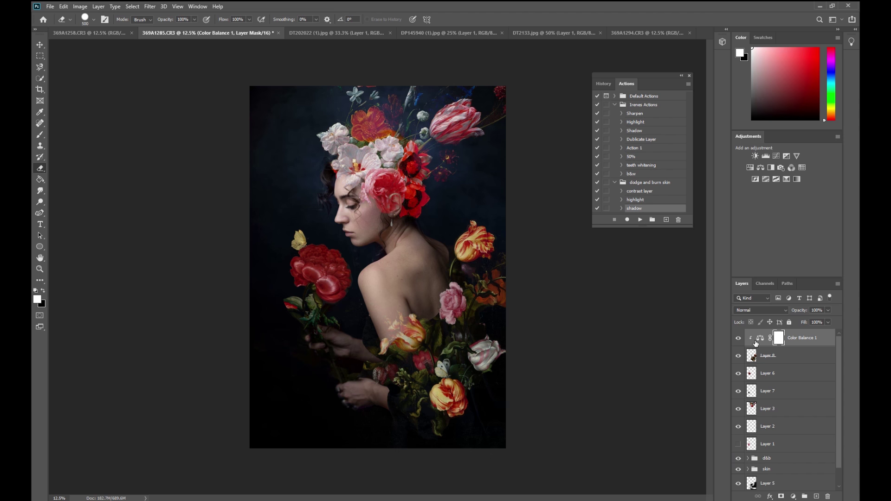
Step: Shift the Layer 8 bouquet's color balance toward blue, adjusting more than one tonal range, and compare it with the unadjusted version
double_click(756, 341)
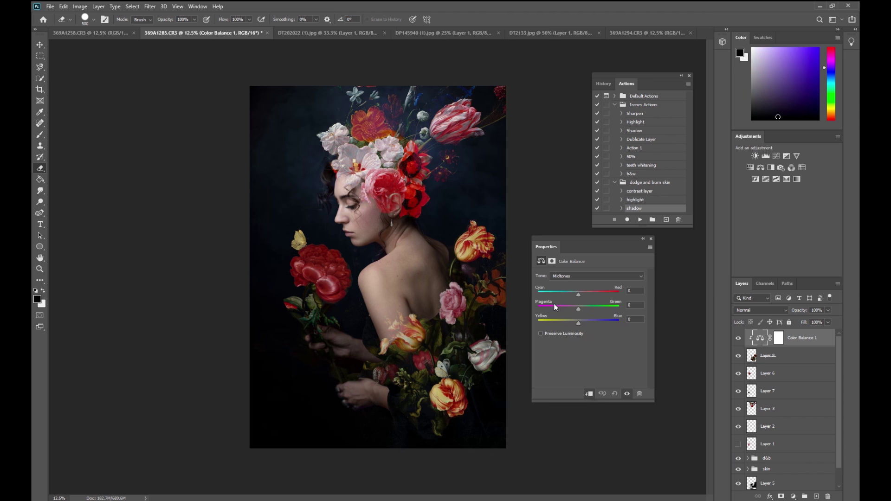
drag(580, 320, 581, 321)
click(576, 275)
click(576, 281)
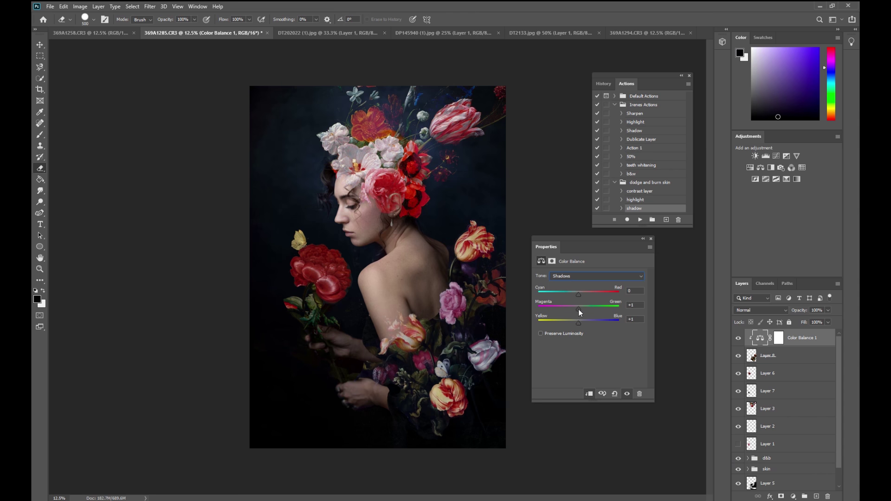
click(571, 276)
click(561, 293)
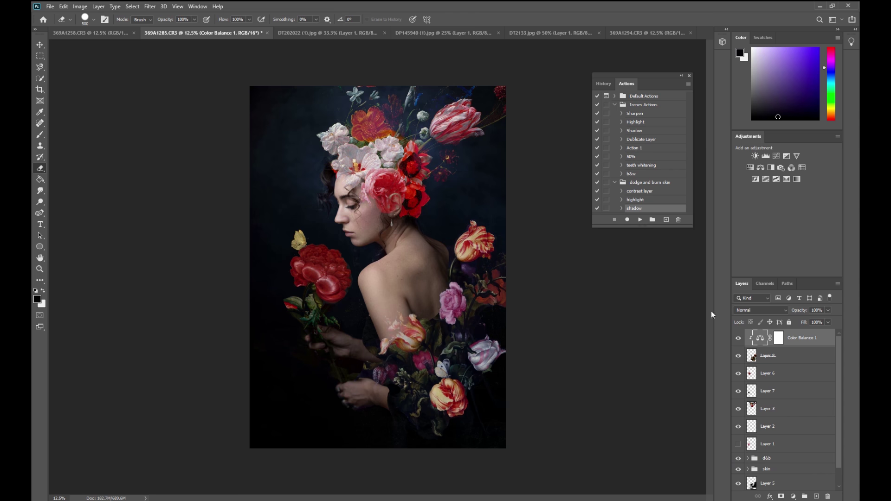
click(739, 336)
click(740, 336)
click(739, 336)
click(739, 336)
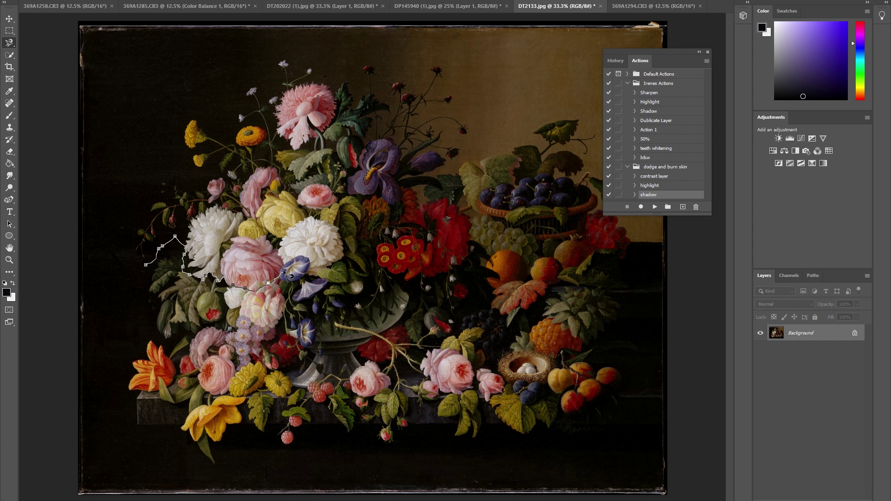
Step: Scale and rotate the Layer 9 flowers along the portrait's left side and set the layer's blend mode to Lighten
mouse_move(332, 275)
mouse_down()
mouse_move(363, 234)
mouse_move(441, 201)
mouse_move(471, 151)
mouse_move(320, 79)
mouse_move(197, 123)
mouse_move(211, 192)
mouse_up()
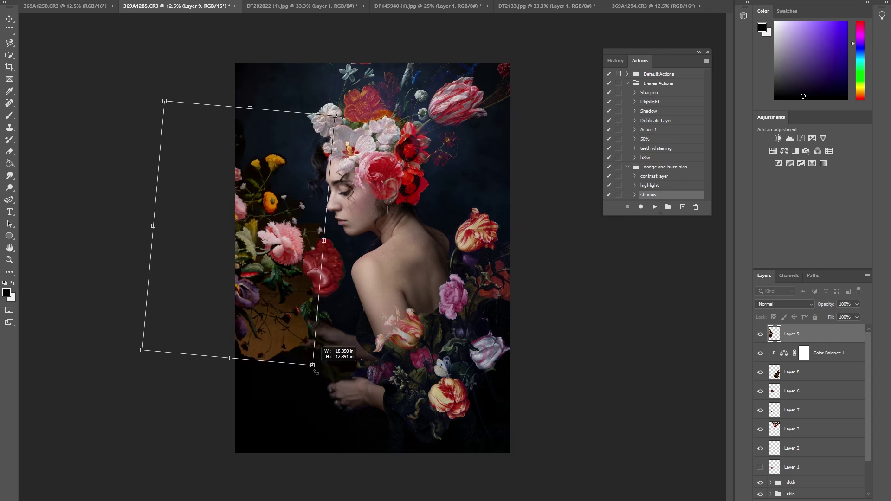
mouse_move(200, 260)
mouse_down()
mouse_move(250, 348)
mouse_move(176, 278)
mouse_move(186, 254)
mouse_move(248, 238)
mouse_up()
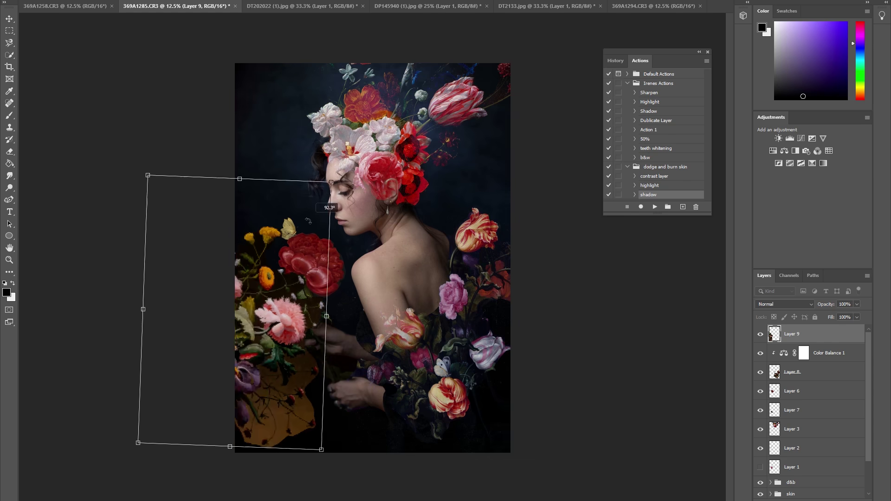
drag(338, 174, 378, 185)
click(772, 306)
click(766, 361)
Step: Rotate Layer 9 clockwise with Free Transform and move it so its flowers hang along the portrait's upper left edge
click(9, 18)
click(9, 30)
right_click(246, 123)
click(266, 202)
drag(306, 93, 347, 140)
drag(252, 134, 232, 100)
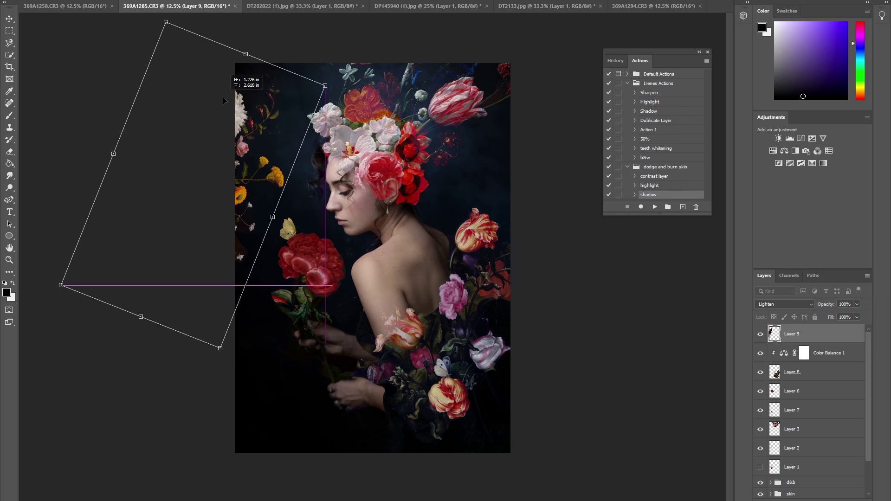
click(9, 19)
Step: Erase the unwanted remnants of Layer 9 around the orange flowers and the small white blossoms beside the butterfly
key(z)
mouse_move(238, 250)
mouse_down()
mouse_move(265, 250)
mouse_move(255, 256)
mouse_move(274, 284)
mouse_move(237, 283)
mouse_up()
click(9, 151)
drag(270, 203, 266, 324)
drag(235, 162, 224, 205)
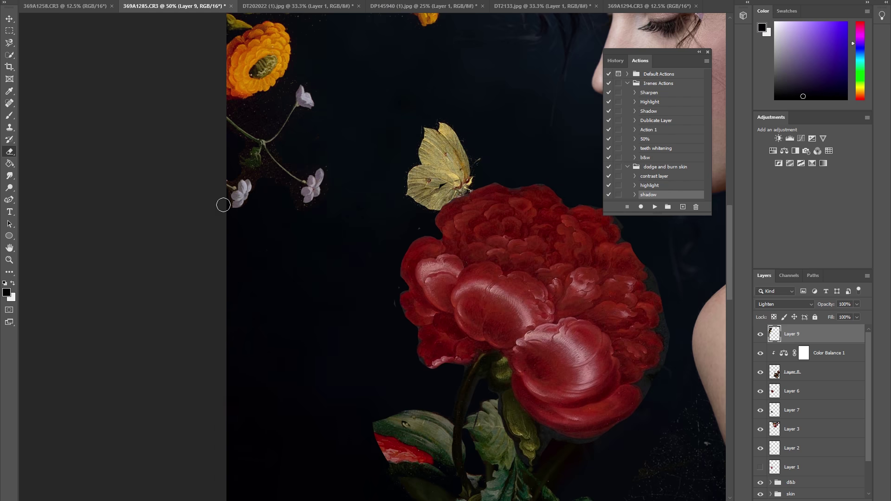
drag(730, 259, 730, 141)
drag(730, 180, 730, 283)
key(z)
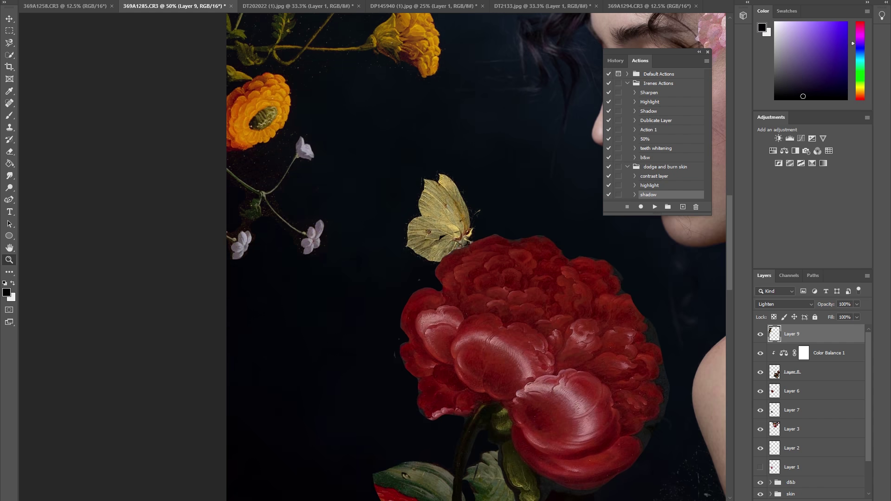
alt+click(230, 243)
alt+click(407, 153)
alt+click(407, 152)
alt+click(406, 152)
Step: Add a Color Balance adjustment clipped to Layer 9 and shift its flowers' colors toward blue
click(811, 499)
click(839, 422)
right_click(826, 334)
click(710, 325)
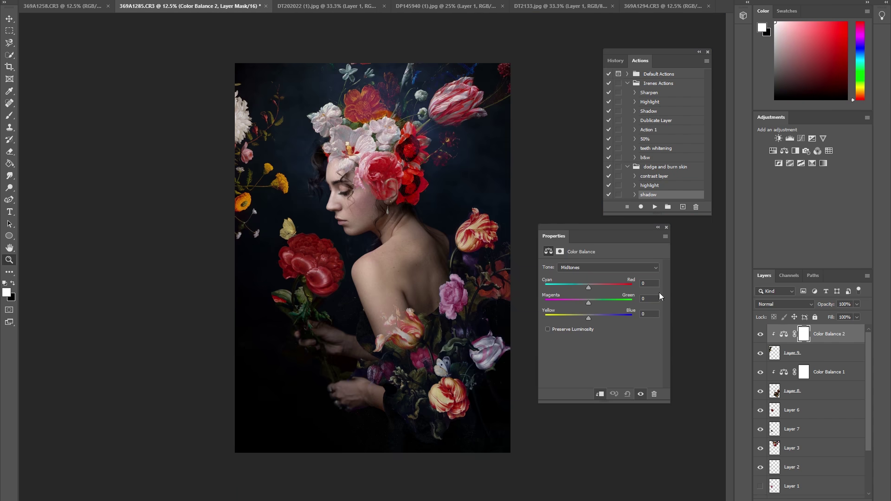
click(607, 268)
click(594, 291)
drag(588, 318, 589, 318)
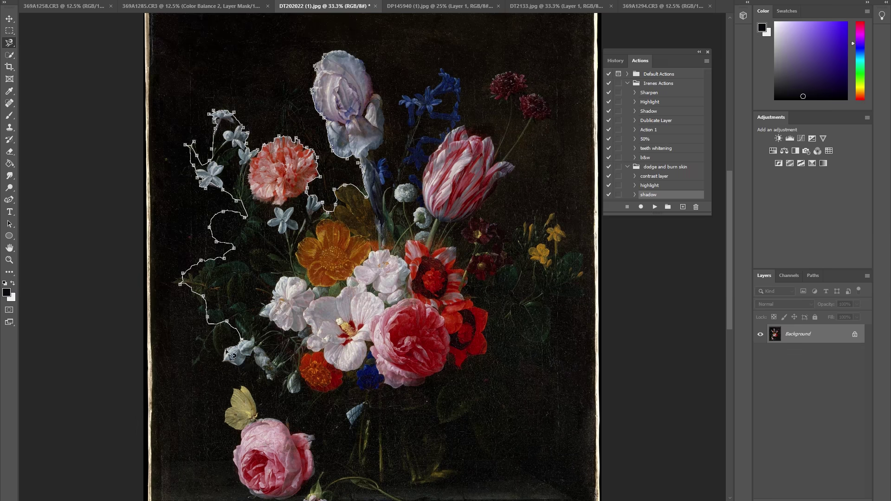
Step: In the DT202022 (1).jpg painting, select the iris, carnation, orange and white flowers and foliage as a cutout
mouse_move(246, 362)
mouse_down()
mouse_move(310, 392)
mouse_move(385, 209)
mouse_move(347, 217)
mouse_up()
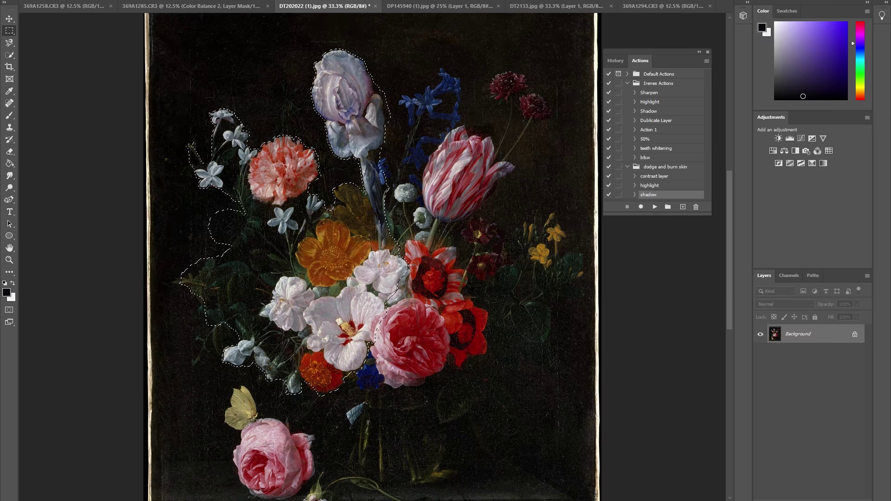
key(m)
right_click(297, 276)
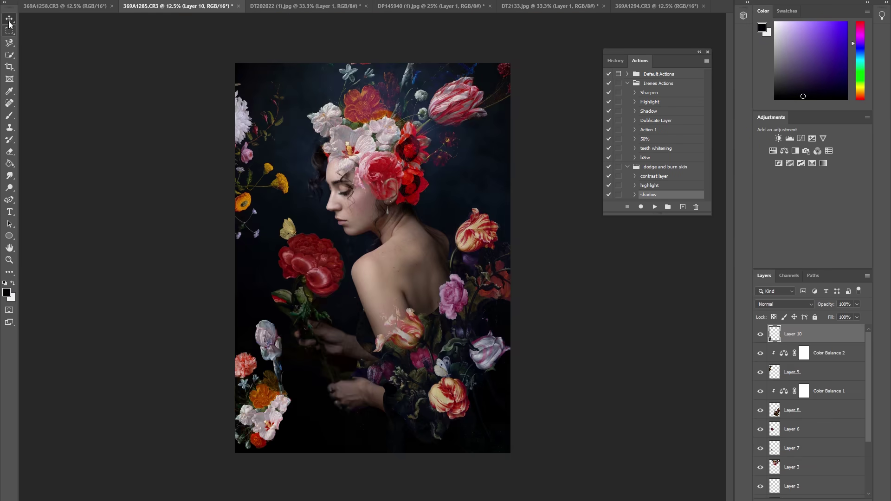
Step: Rotate and move the Layer 10 flowers to the portrait's lower left corner with Free Transform and set their blend mode to Lighten
key(ctrl+t)
drag(185, 288, 176, 205)
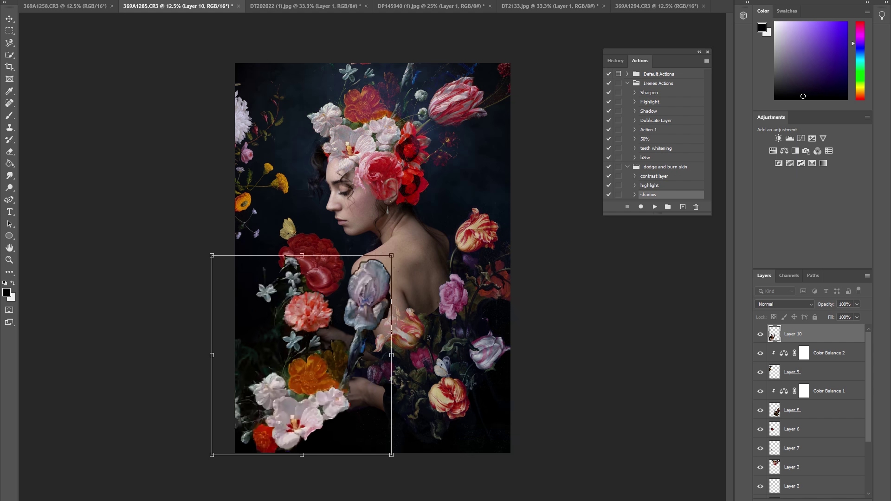
drag(299, 354, 294, 448)
key(shift+alt+g)
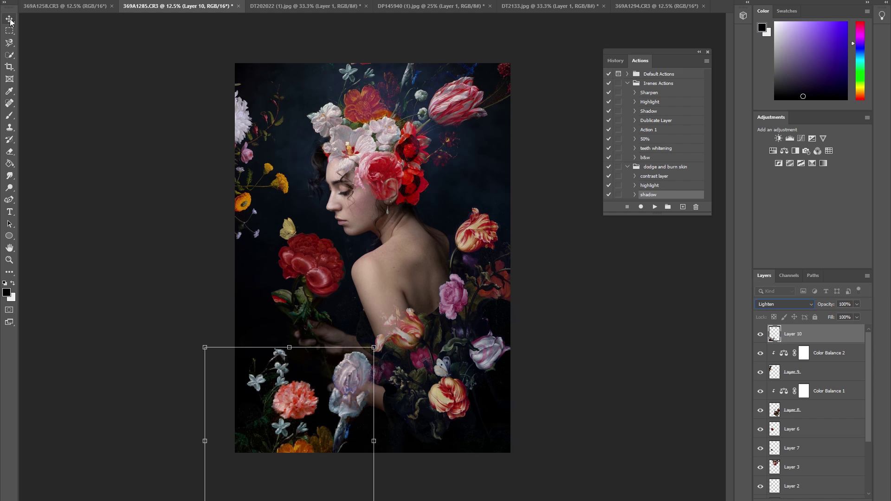
click(10, 20)
Step: Erase the iris, the carnation and the orange flowers from Layer 10, shifting the remaining sprays slightly
key(e)
drag(353, 364, 346, 429)
mouse_move(279, 391)
mouse_down()
mouse_move(284, 410)
mouse_move(309, 390)
mouse_up()
click(9, 20)
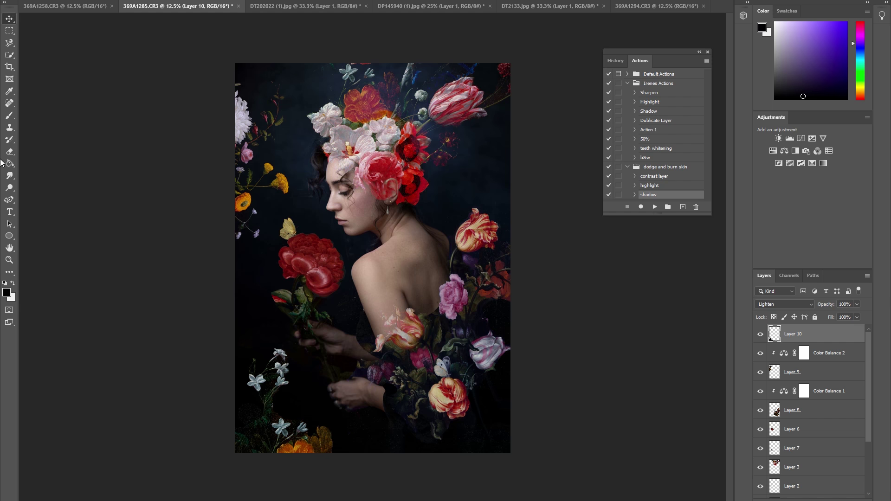
drag(221, 391, 219, 379)
key(e)
mouse_move(331, 448)
mouse_down()
mouse_move(307, 435)
mouse_move(251, 472)
mouse_up()
Step: Move the Layer 10 white flower sprays toward the portrait's left edge and erase the leftovers along the bottom with a larger eraser
key(v)
mouse_move(254, 345)
mouse_down()
mouse_move(249, 353)
mouse_move(230, 319)
mouse_up()
key(e)
key(bracketright)
key(bracketright)
key(bracketright)
drag(299, 446, 250, 447)
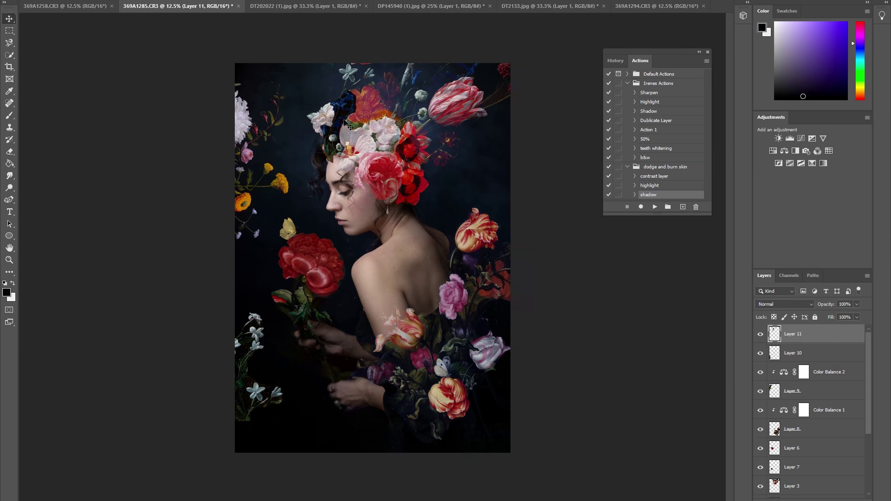
Step: Position the blue flower cutout on Layer 11 over the portrait's lower left area and set its blend mode to Lighten
key(v)
drag(295, 368, 360, 289)
key(Return)
click(783, 303)
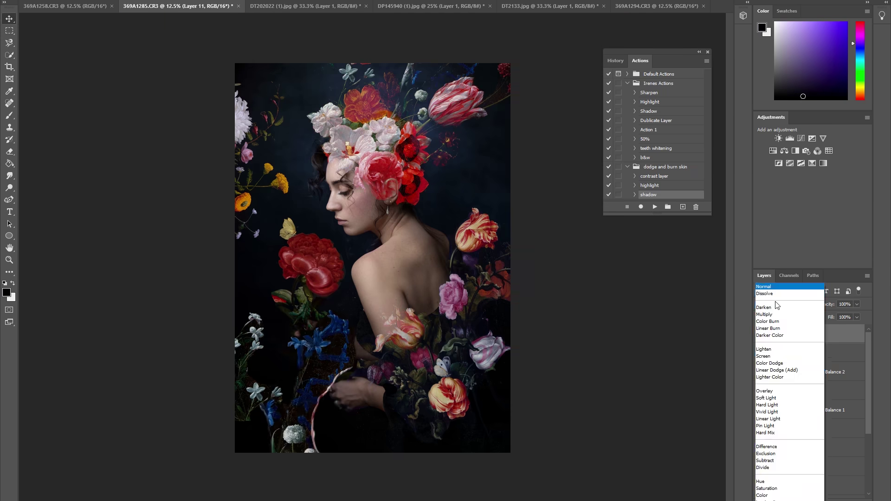
click(766, 348)
Step: Move the Layer 11 blue flowers into the portrait's lower left corner and erase the excess parts around them
mouse_move(310, 413)
mouse_down()
mouse_move(282, 420)
mouse_move(289, 427)
mouse_move(237, 460)
mouse_up()
key(e)
mouse_move(305, 390)
mouse_down()
mouse_move(247, 444)
mouse_move(274, 362)
mouse_move(255, 285)
mouse_up()
key(v)
key(e)
drag(239, 406, 217, 422)
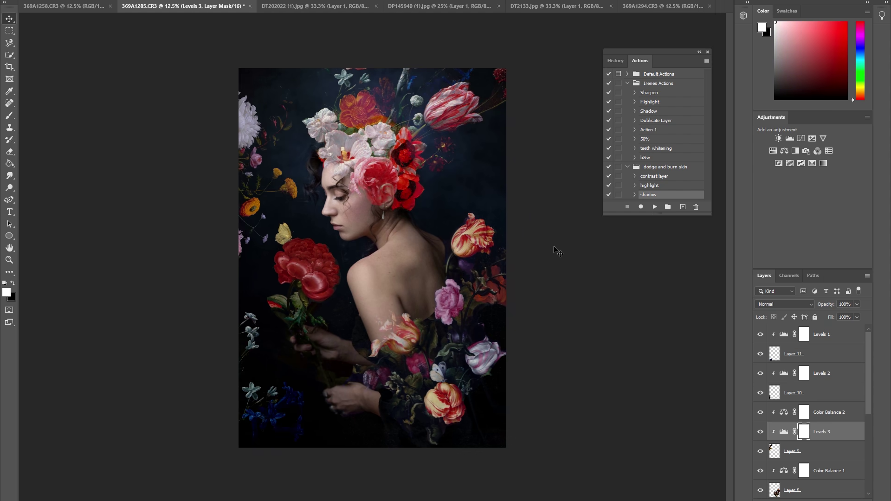
Step: Erase the large white flower at the portrait's upper left edge from Layer 9 and hide Layer 11
click(774, 451)
key(e)
mouse_move(243, 103)
mouse_down()
mouse_move(256, 123)
mouse_move(254, 103)
mouse_move(277, 115)
mouse_move(277, 94)
mouse_up()
click(8, 19)
click(760, 353)
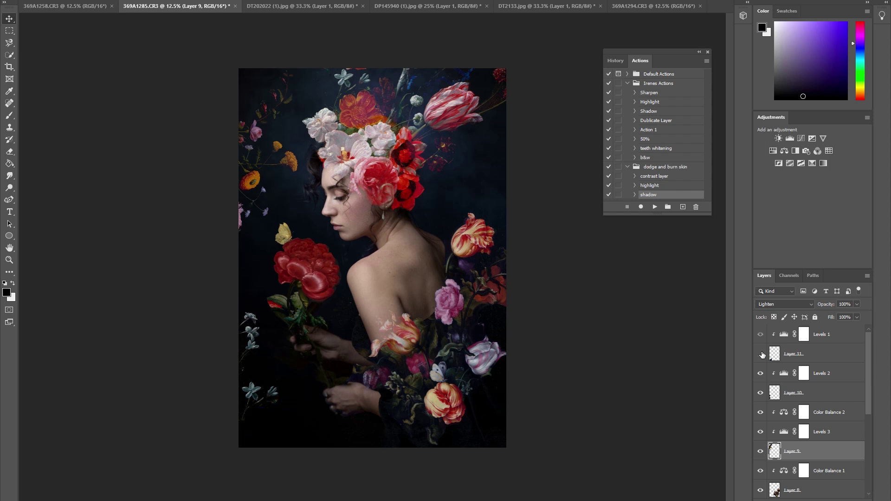
Step: Show Layer 11 again and place its blue flowers in the portrait's lower left corner
click(760, 354)
click(793, 354)
drag(258, 394, 278, 429)
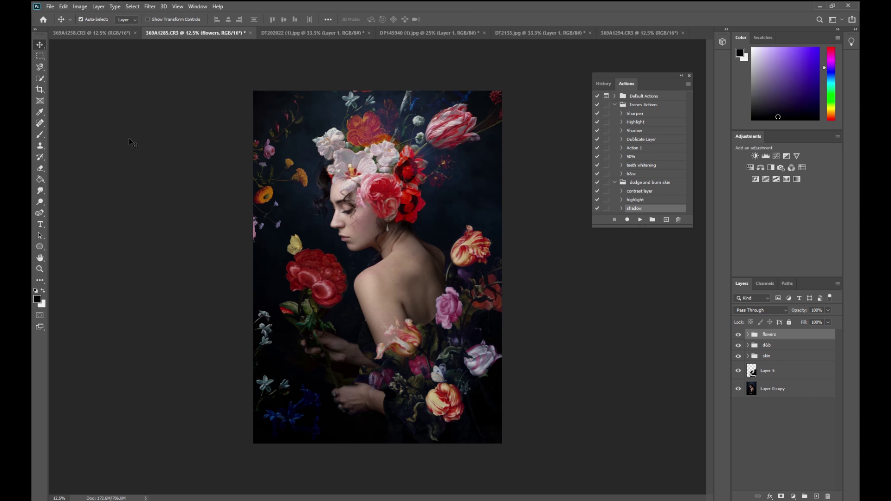
Step: Switch to the painting DT202022 (1).jpg and delete its Layer 1 cutout
click(294, 29)
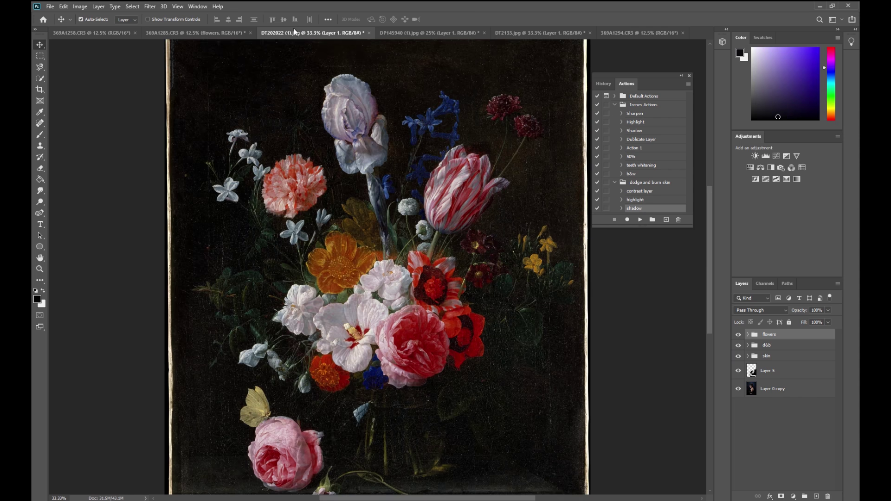
click(165, 33)
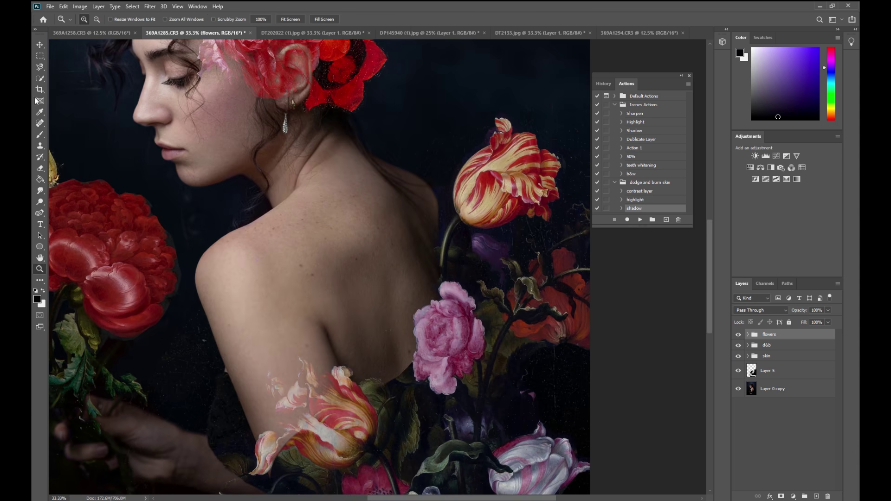
click(97, 19)
click(204, 258)
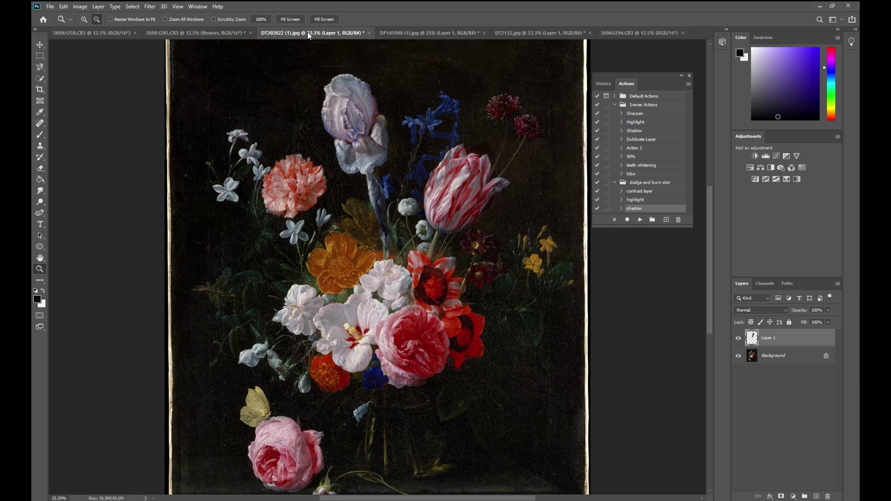
click(307, 33)
scroll(703, 266, down, 5)
mouse_move(770, 338)
mouse_down()
mouse_move(798, 494)
mouse_move(832, 496)
mouse_up()
mouse_move(709, 278)
mouse_down()
mouse_move(710, 205)
mouse_move(708, 230)
mouse_up()
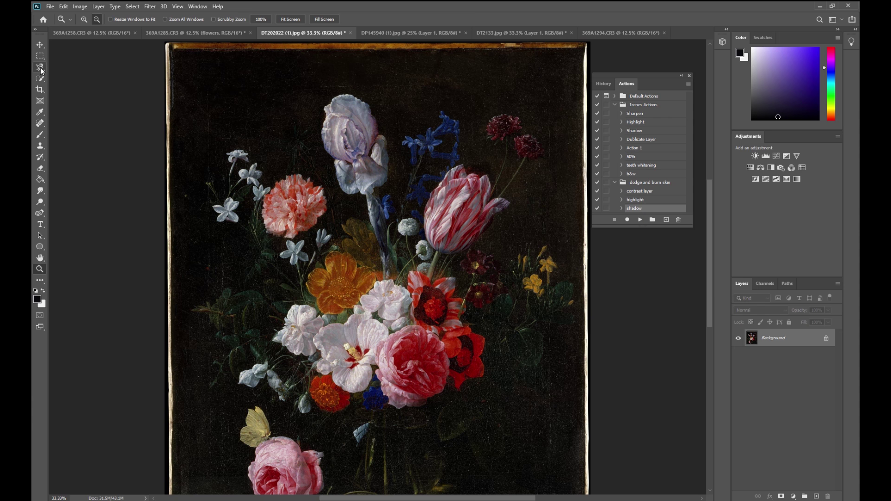
Step: Select the dark background around the upper flowers of the painting with the Lasso and copy it to a new layer
drag(40, 67, 74, 65)
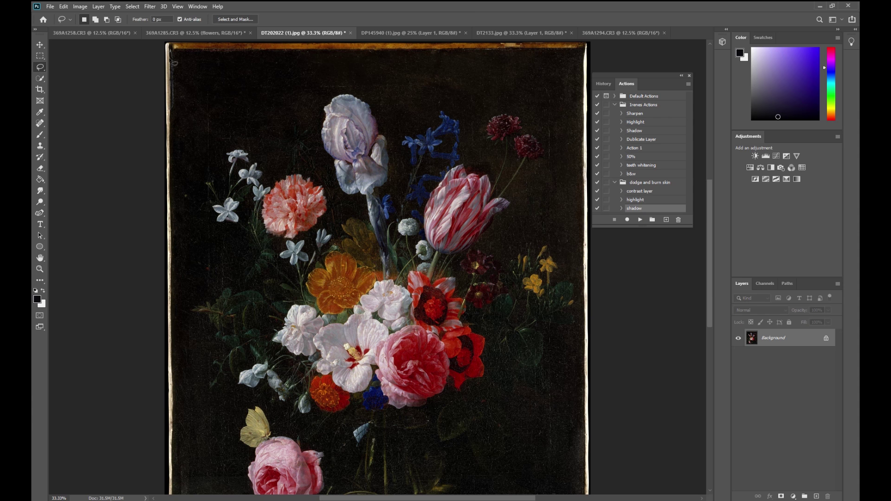
mouse_move(168, 236)
mouse_down()
mouse_move(249, 278)
mouse_move(264, 180)
mouse_move(351, 204)
mouse_move(393, 148)
mouse_move(477, 169)
mouse_move(494, 251)
mouse_move(224, 43)
mouse_move(177, 44)
mouse_up()
key(m)
right_click(256, 97)
click(282, 162)
Step: Duplicate the copied background layer into the document 369A1285.CR3 and switch to that portrait
right_click(353, 162)
click(371, 179)
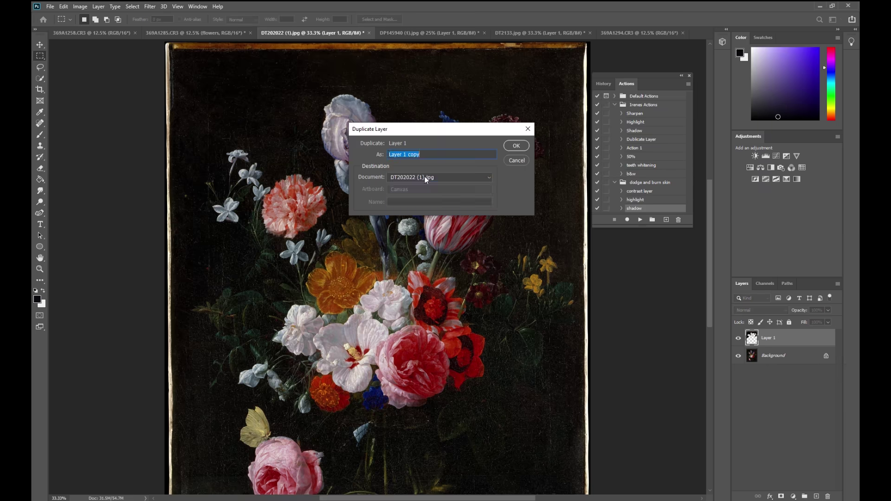
click(426, 177)
click(418, 190)
click(514, 145)
click(199, 33)
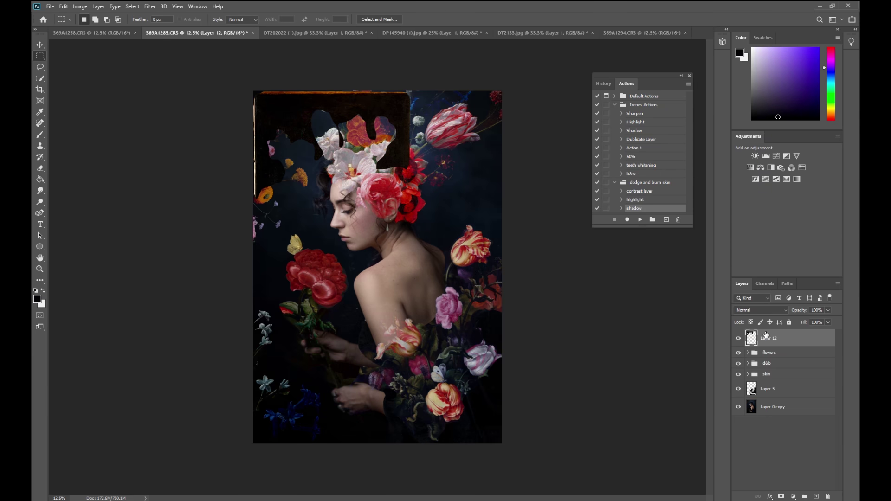
Step: Move Layer 12 below the skin group and set its blend mode to Lighten
drag(770, 334, 752, 394)
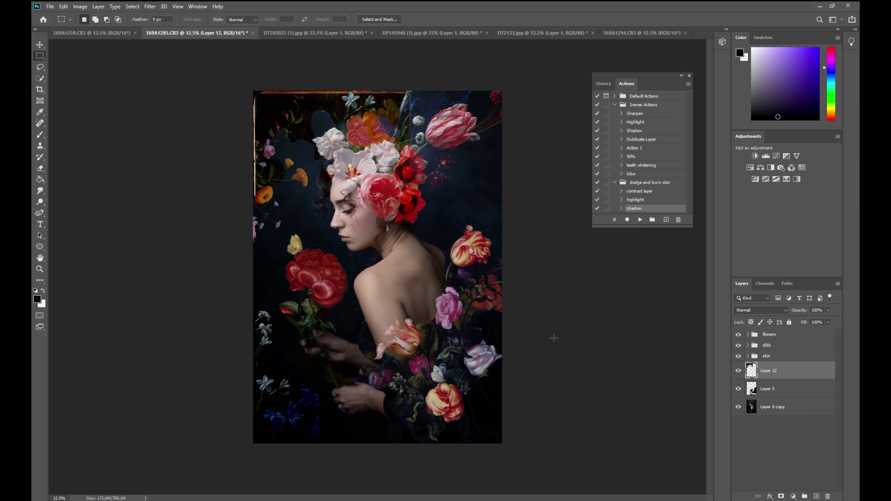
click(743, 313)
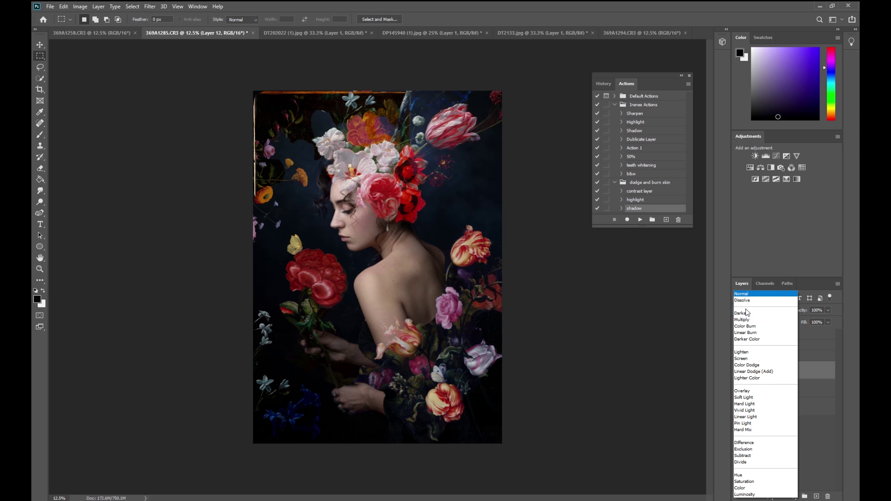
click(739, 355)
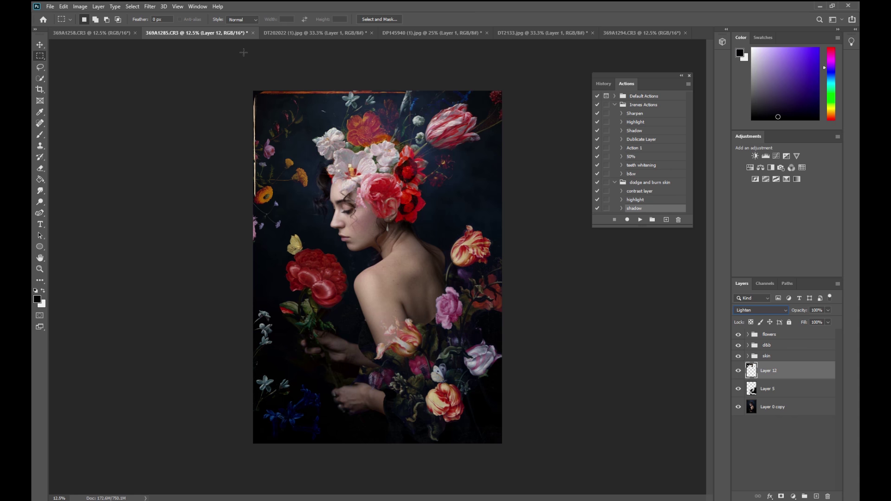
Step: Check the source painting once more and delete Layer 12 from the portrait
click(279, 32)
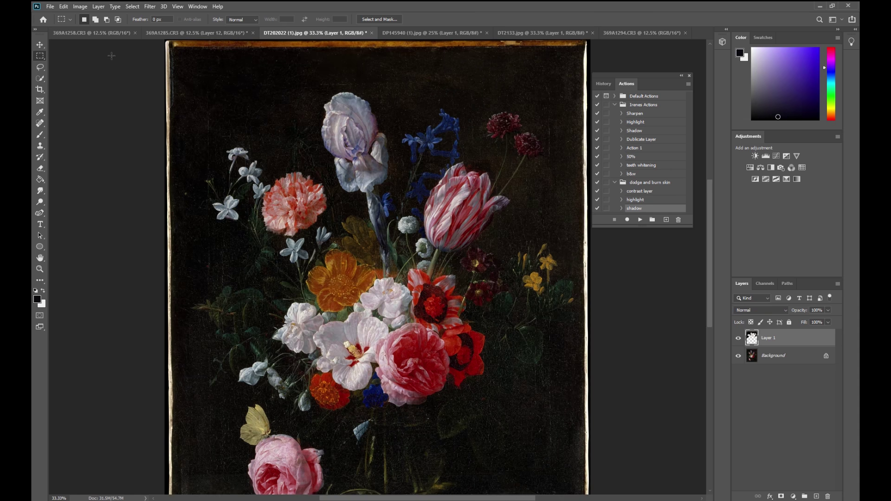
click(163, 32)
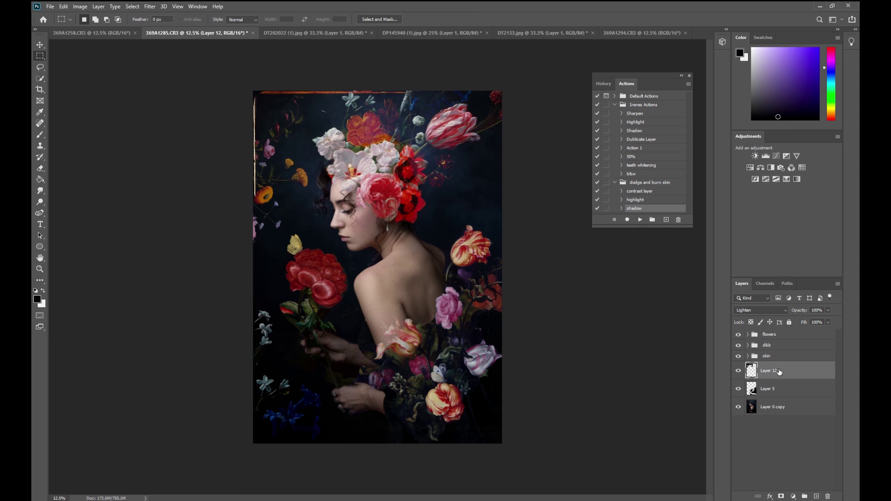
drag(780, 372, 827, 496)
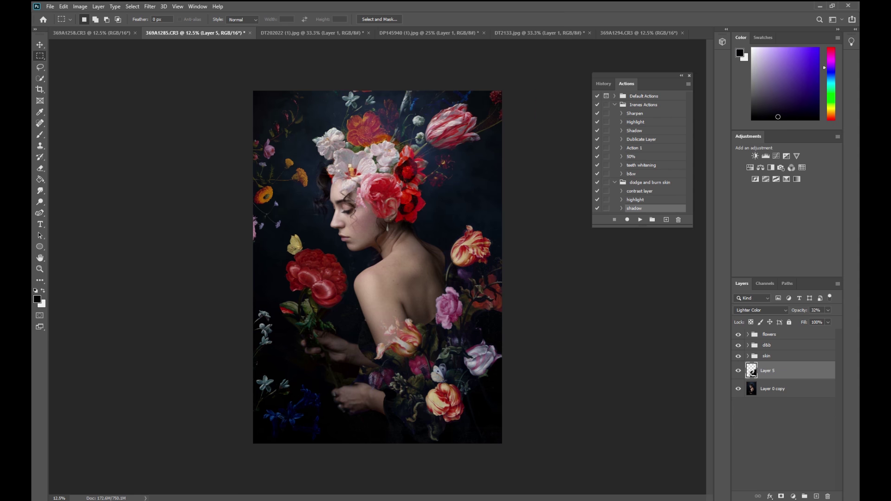
Step: Return to DT202022 (1).jpg and delete the copied background layer, Layer 1
click(279, 32)
mouse_move(710, 223)
mouse_down()
mouse_move(710, 297)
mouse_move(709, 191)
mouse_move(711, 211)
mouse_up()
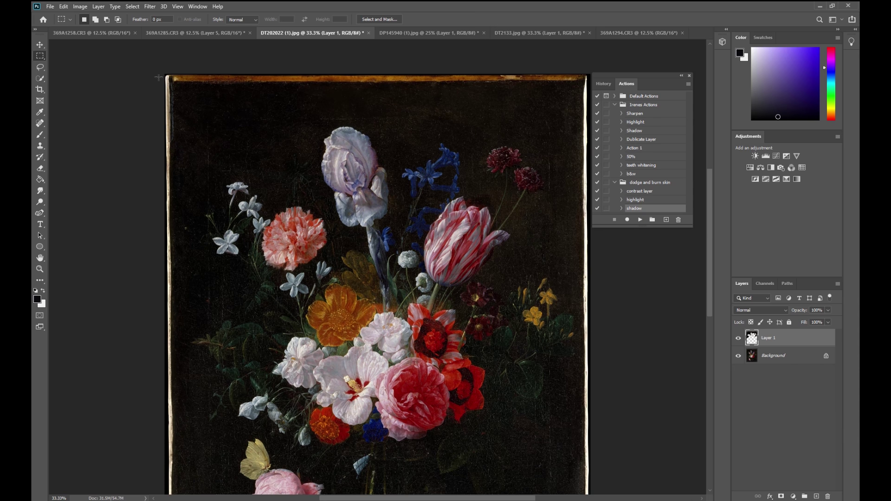
click(40, 269)
alt+click(386, 316)
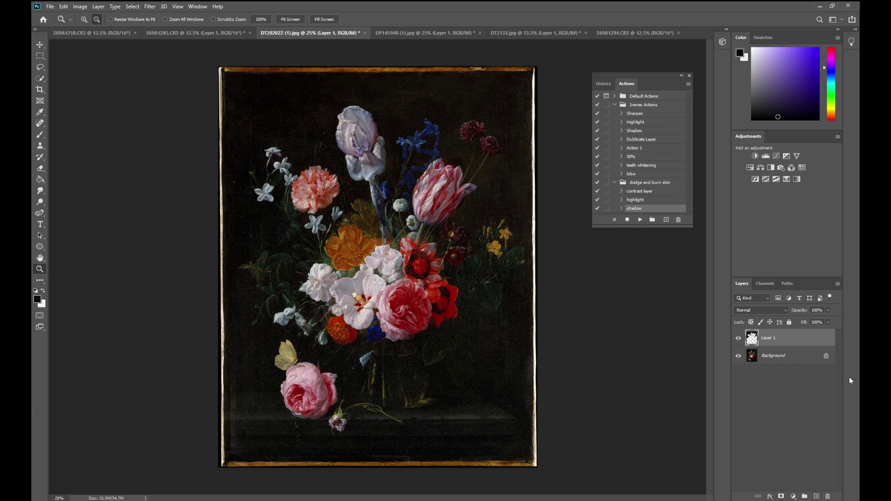
drag(789, 338, 827, 496)
Step: Select the entire painting including its worn edges and copy it to a new layer
key(m)
mouse_move(219, 66)
mouse_down()
mouse_move(236, 125)
mouse_move(461, 450)
mouse_move(547, 492)
mouse_move(541, 478)
mouse_up()
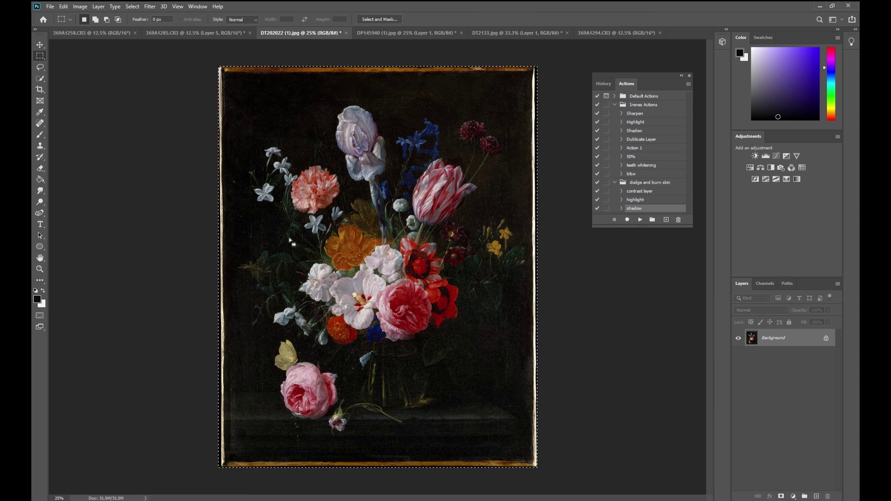
right_click(330, 156)
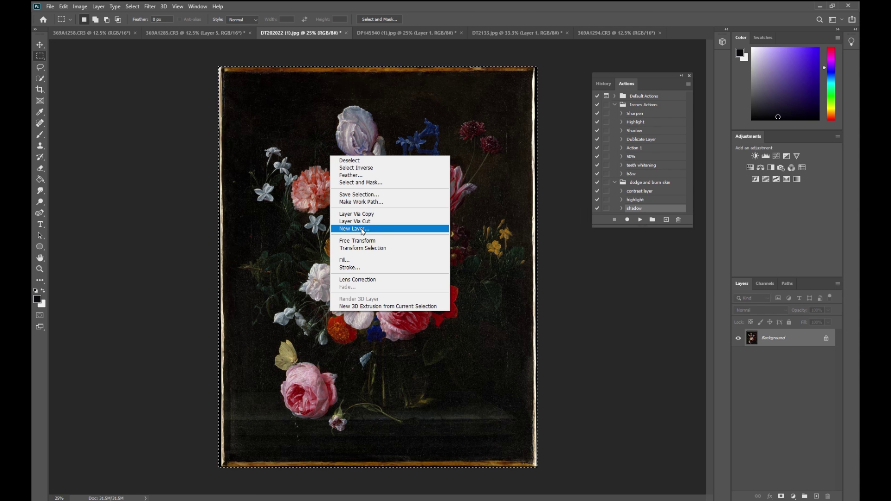
click(360, 215)
Step: Duplicate the full painting layer into 369A1285.CR3 as Layer 12 and switch to the portrait
right_click(770, 345)
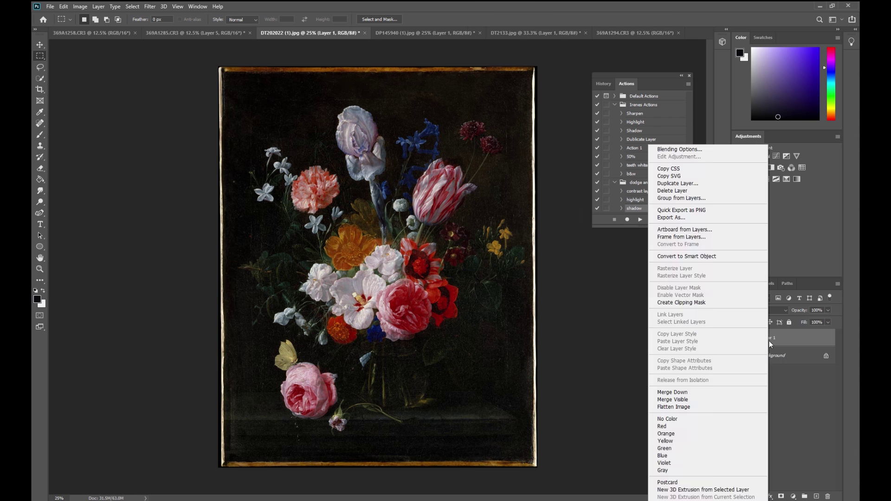
click(677, 184)
click(410, 179)
click(410, 188)
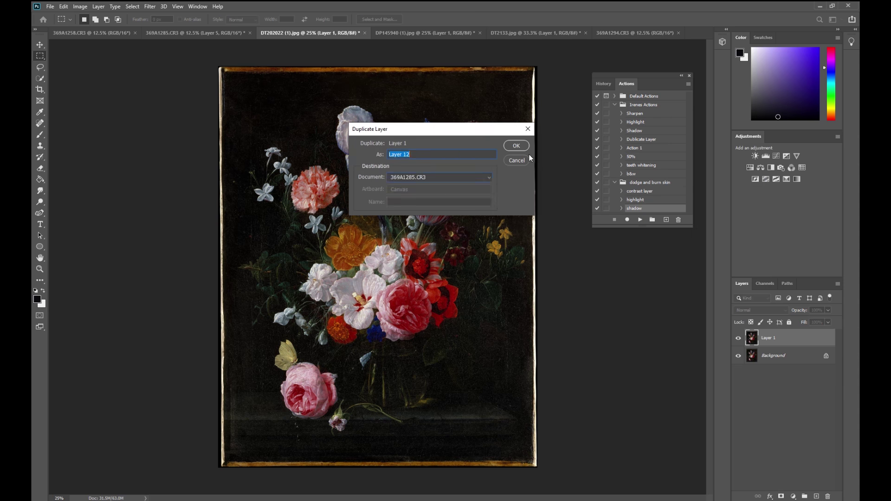
click(515, 146)
click(197, 33)
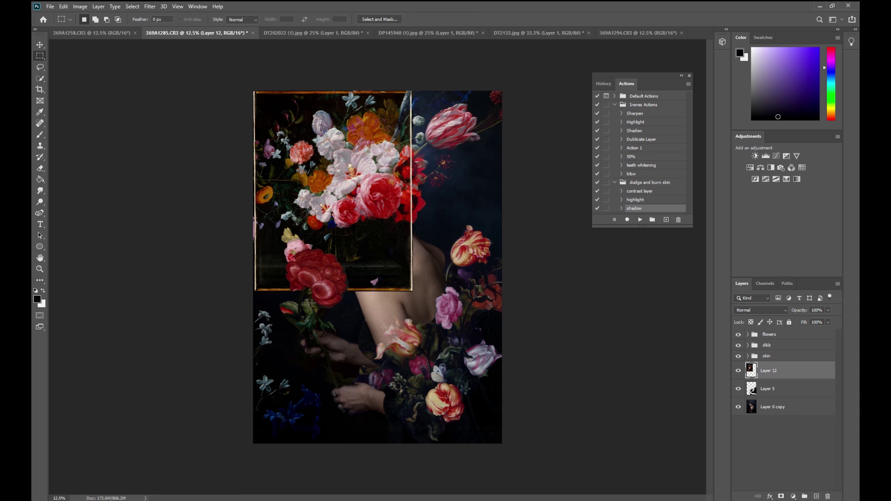
Step: Enlarge the painting on Layer 12 to about the full width of the portrait
right_click(381, 248)
click(409, 323)
drag(411, 290, 439, 450)
key(Return)
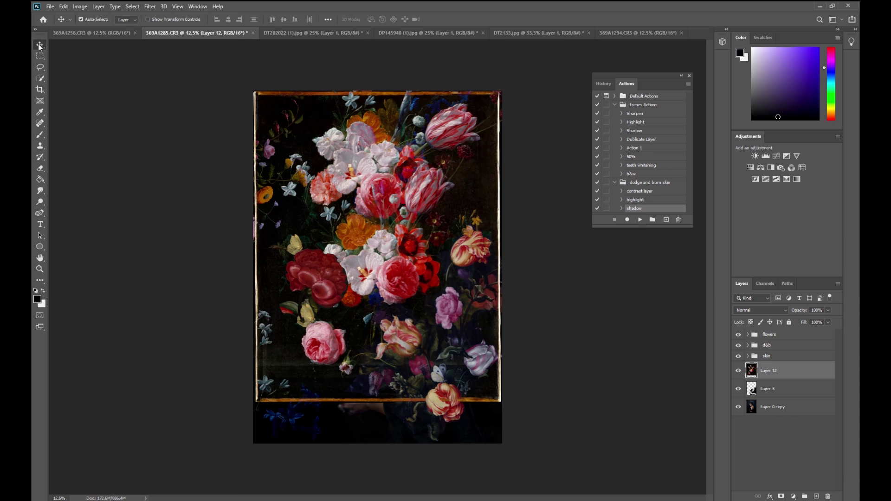
Step: Fine-tune the size of Layer 12 by pulling its left, bottom and top edges slightly outward to the canvas edges
right_click(426, 226)
click(456, 304)
drag(256, 247, 254, 246)
key(Return)
right_click(308, 239)
click(327, 314)
drag(378, 402, 377, 406)
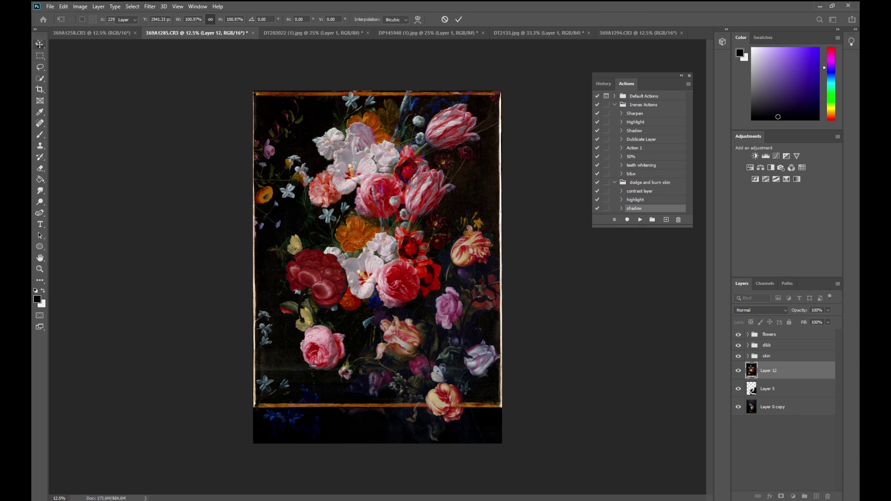
key(Return)
right_click(370, 153)
click(388, 231)
drag(377, 92, 377, 89)
key(Return)
Step: Stretch the lower edge of Layer 12 down to the bottom of the portrait
right_click(341, 241)
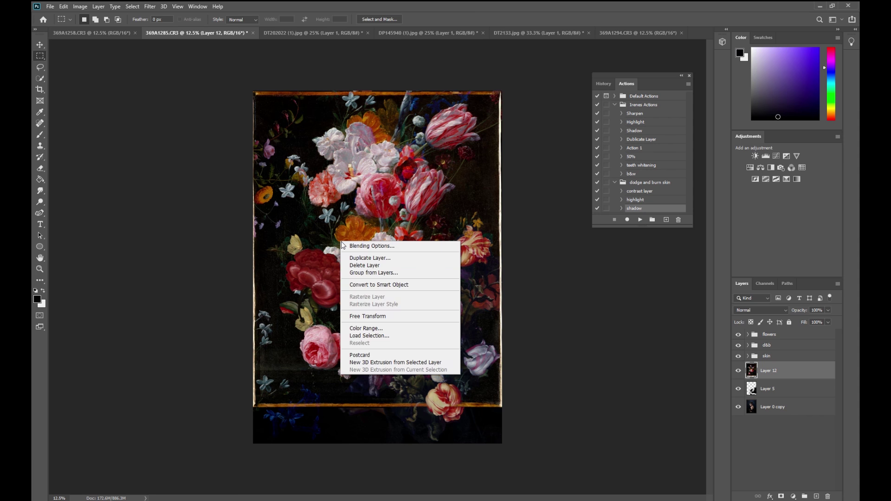
click(365, 316)
right_click(369, 278)
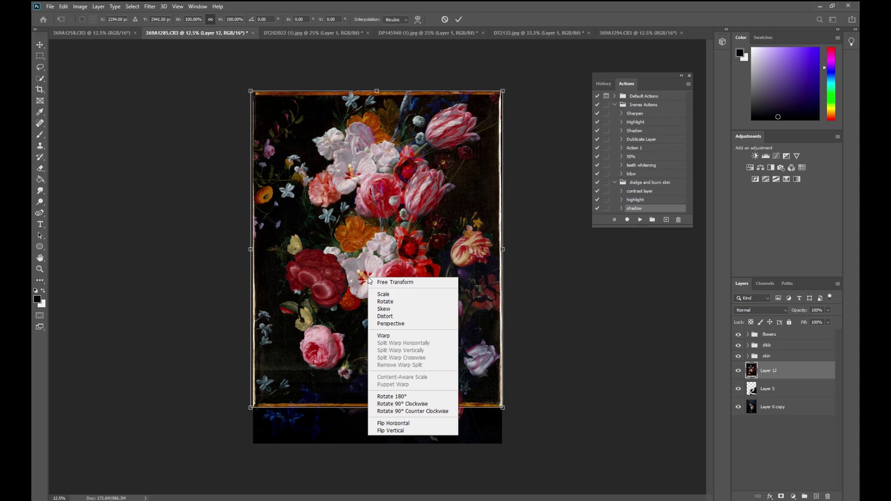
click(380, 311)
drag(377, 408, 376, 446)
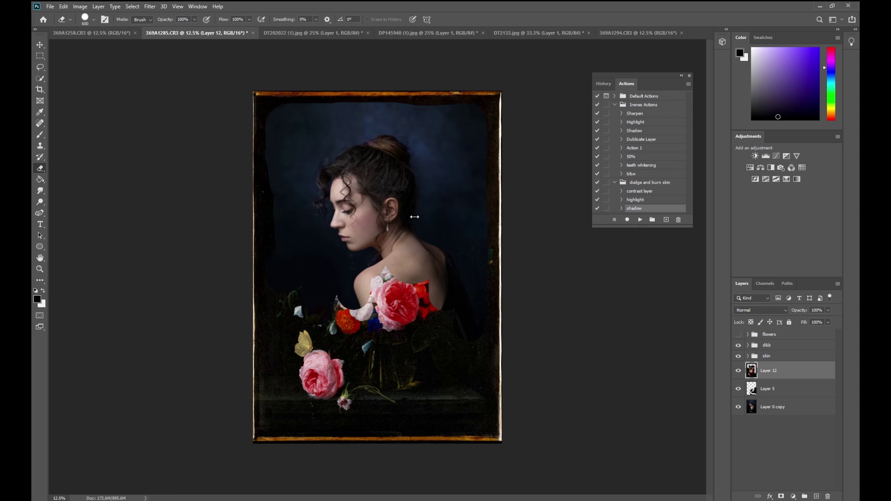
Step: Hide the flowers group and erase the painting's interior from Layer 12 with a 500 px eraser, keeping only its worn border
key(bracketleft)
mouse_move(480, 249)
mouse_down()
mouse_move(419, 331)
mouse_move(366, 374)
mouse_move(328, 336)
mouse_move(331, 373)
mouse_up()
click(93, 20)
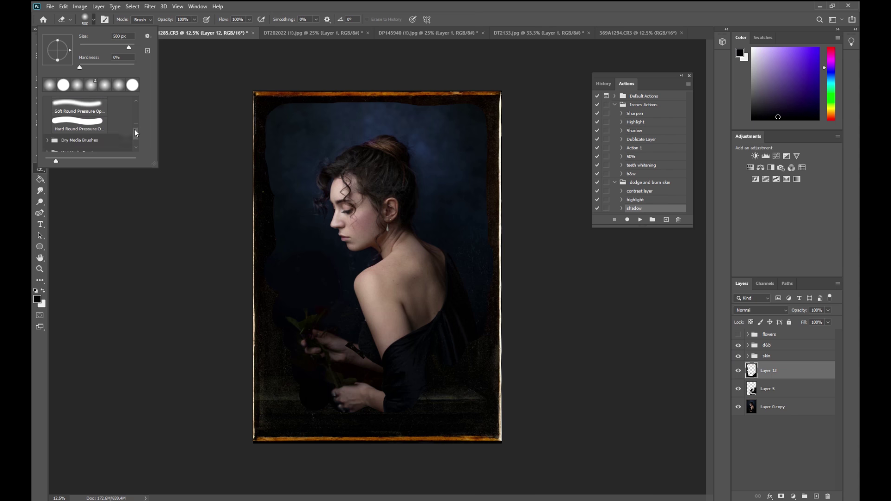
click(78, 129)
click(287, 294)
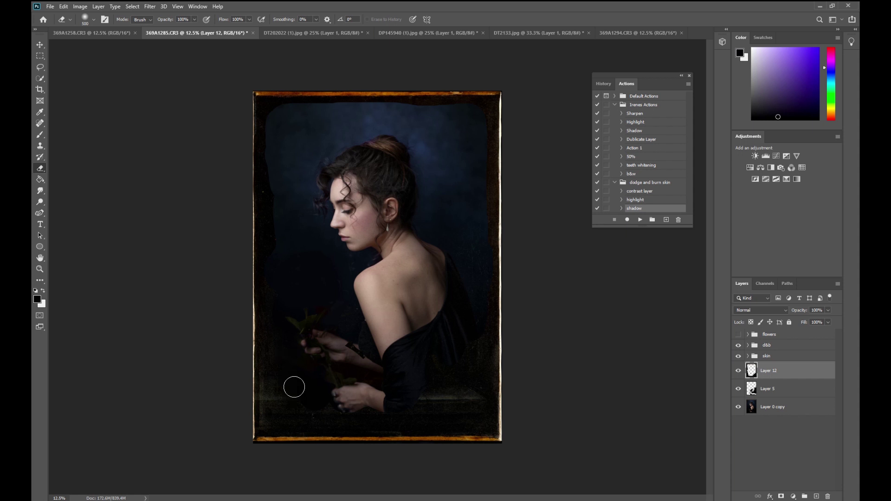
drag(420, 404, 416, 400)
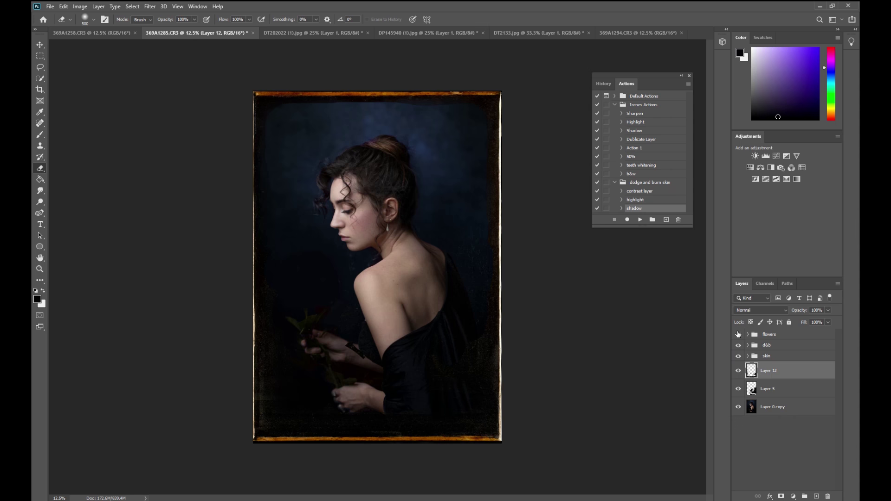
Step: Show the flowers group again and set the blend mode of Layer 12 to Lighten
click(738, 334)
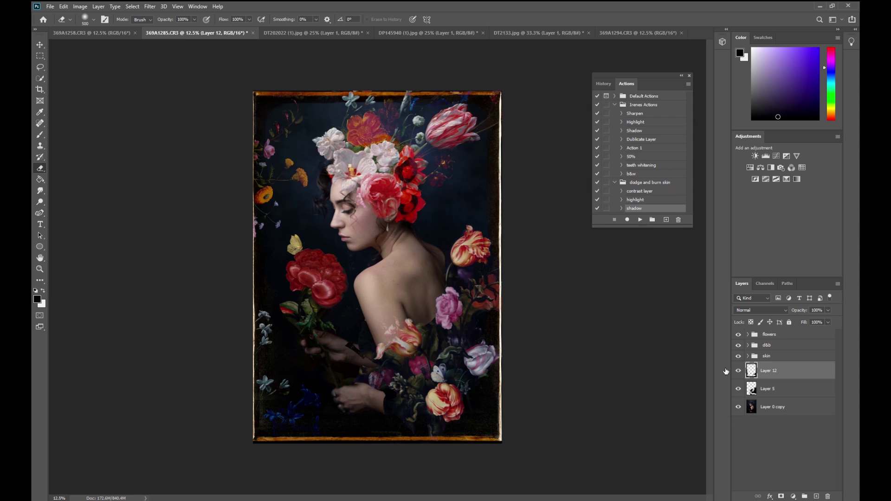
click(749, 311)
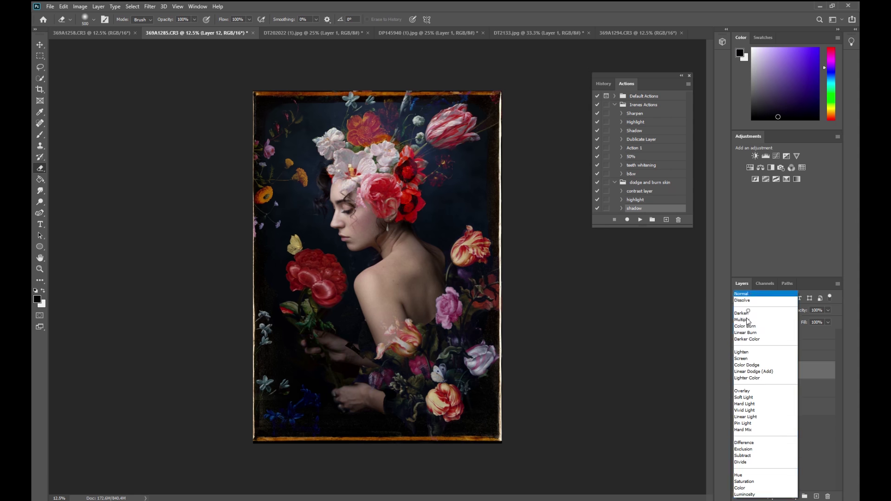
click(738, 353)
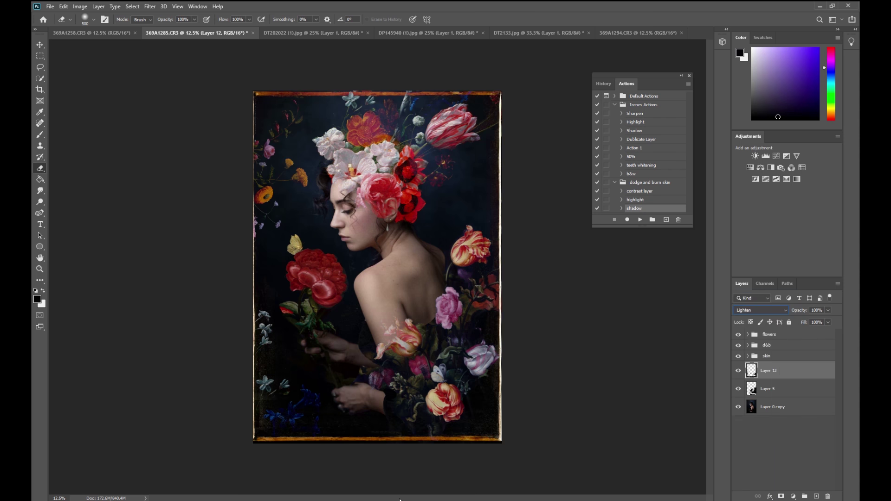
Step: Stretch the bottom and top edges of the Layer 12 border slightly outward to the canvas edges
key(m)
right_click(412, 251)
click(425, 326)
drag(377, 443, 378, 447)
key(Return)
key(ctrl+t)
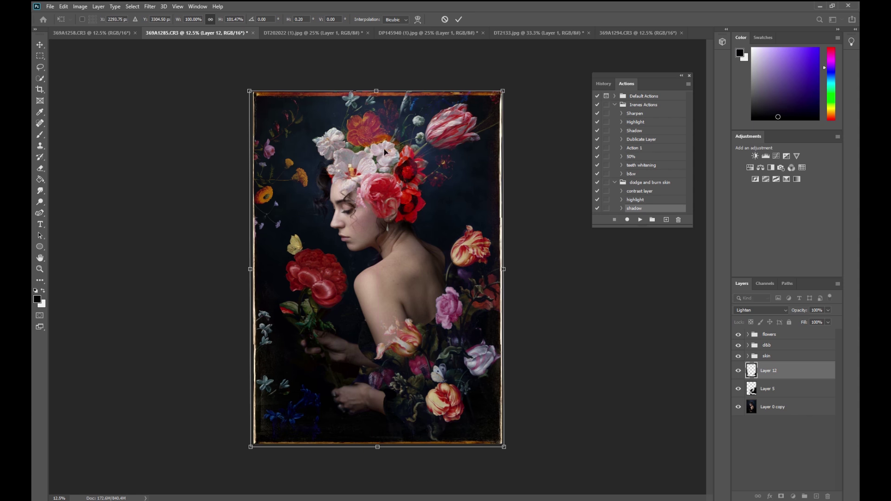
drag(376, 91, 377, 87)
click(40, 45)
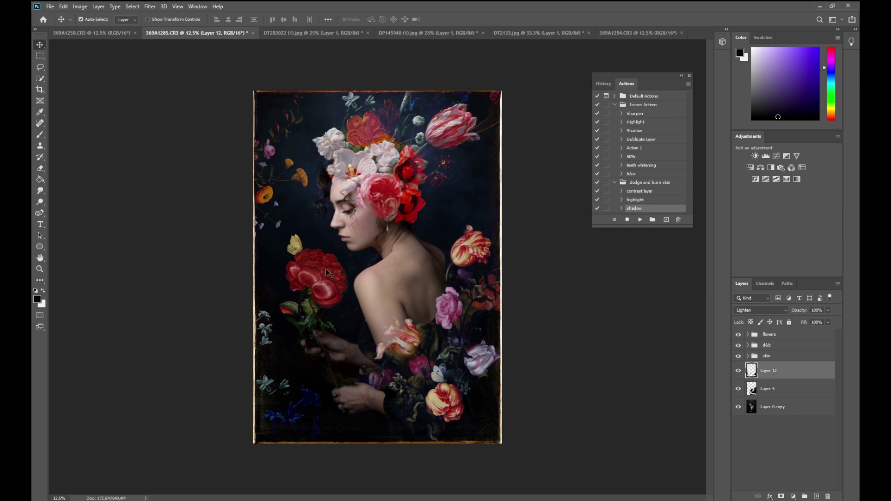
Step: Compare the portrait with the Layer 12 border hidden and shown
click(737, 372)
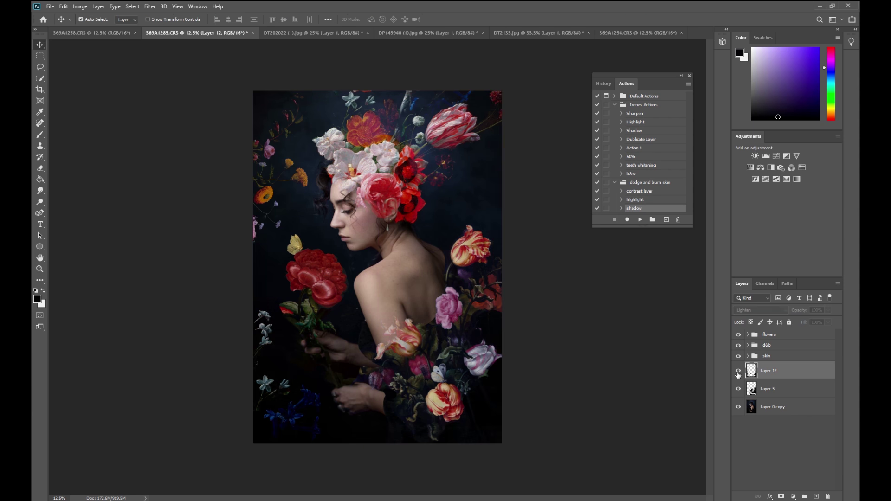
click(738, 372)
click(737, 372)
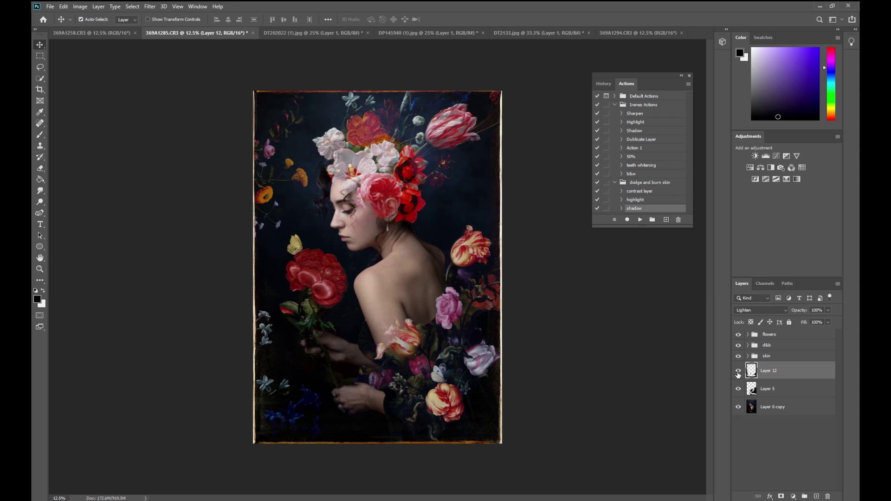
click(739, 372)
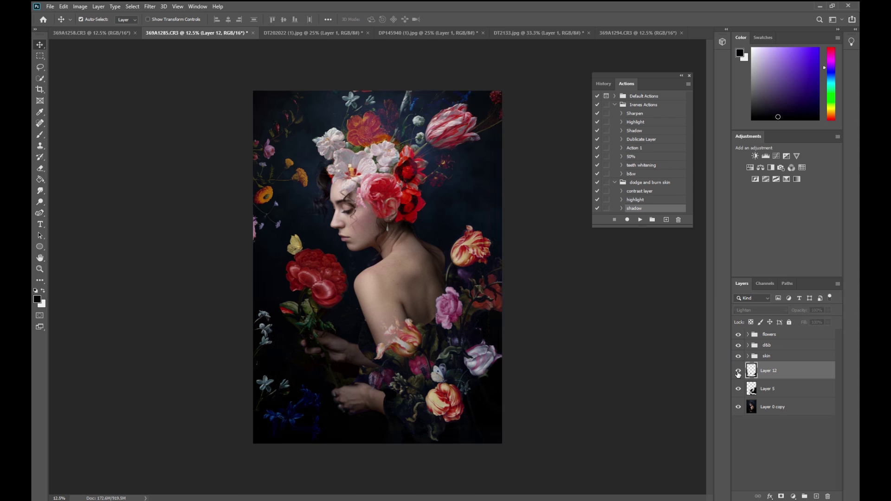
click(739, 372)
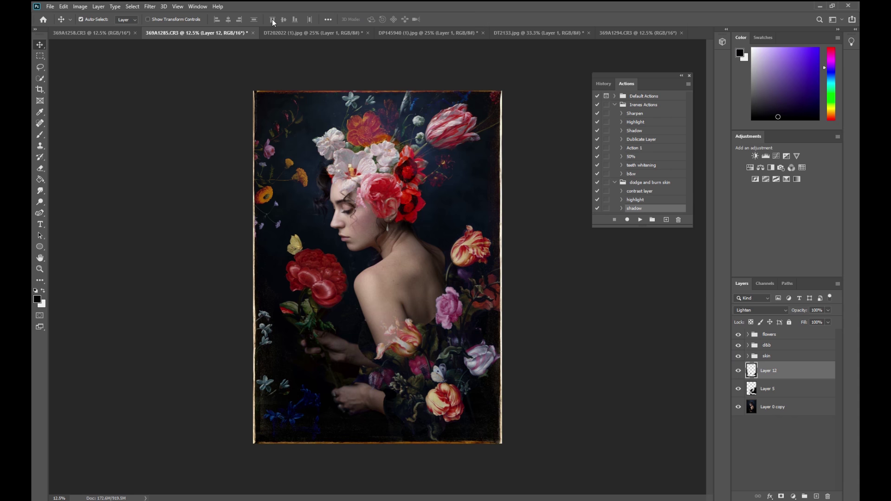
Step: In the DT202022 painting, delete the old Layer 1 and copy a lassoed patch of the dark left-hand background to a new layer
click(277, 31)
drag(799, 337, 827, 496)
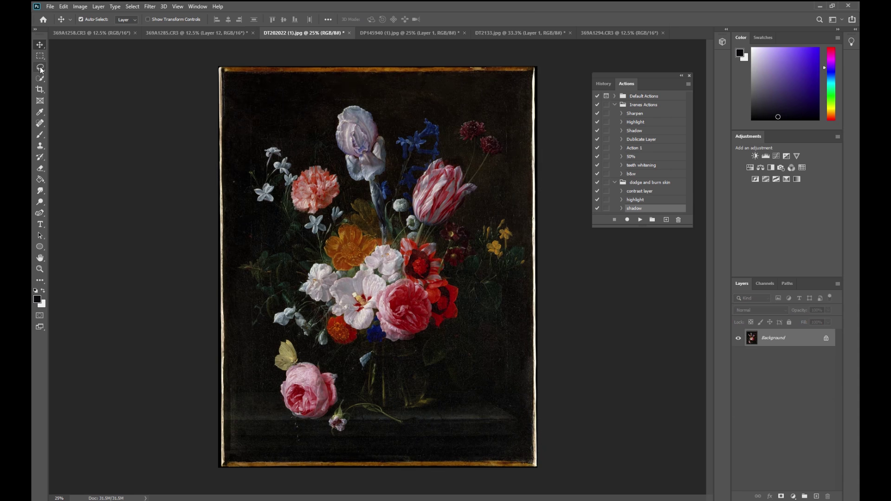
click(39, 67)
mouse_move(229, 202)
mouse_down()
mouse_move(261, 418)
mouse_move(230, 201)
mouse_up()
key(ctrl+j)
right_click(787, 341)
click(696, 184)
click(507, 145)
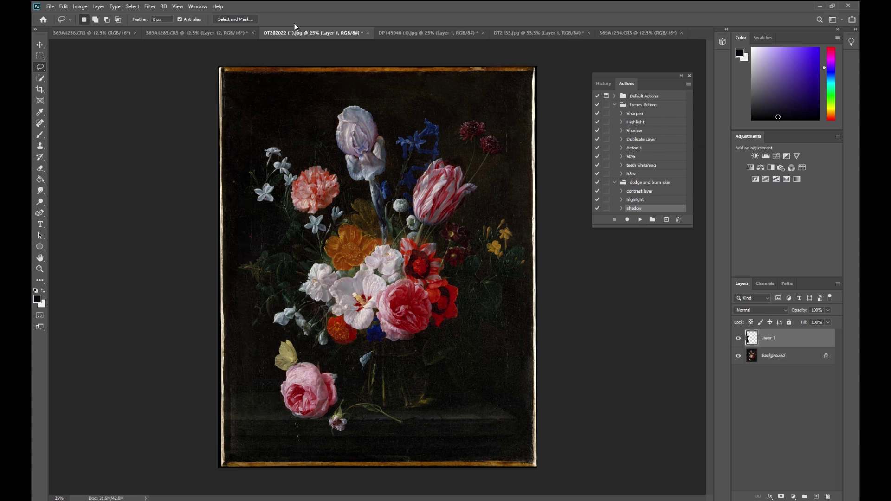
Step: Bring the copied painting texture into the 369A1285 portrait directly above Layer 12, with the flowers group collapsed
click(200, 32)
key(v)
click(308, 153)
click(748, 334)
click(766, 372)
key(ctrl+z)
click(747, 334)
click(768, 371)
Step: Enlarge the pasted texture patch over the portrait's left background and set its blend mode to Lighten
key(ctrl+t)
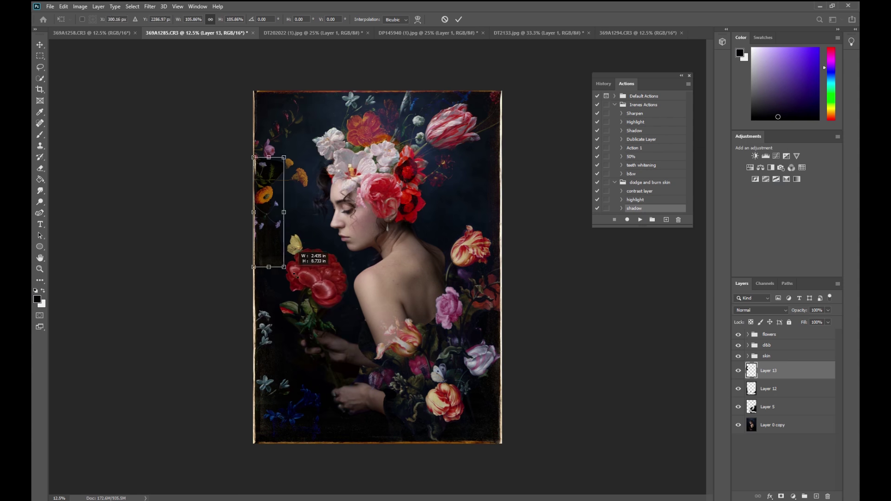
mouse_move(290, 265)
mouse_down()
mouse_move(331, 65)
mouse_move(324, 122)
mouse_up()
click(760, 309)
click(742, 352)
key(e)
Step: In the DT202022 painting, lasso the dark area right of the vase and copy it to a new layer
click(316, 32)
right_click(514, 338)
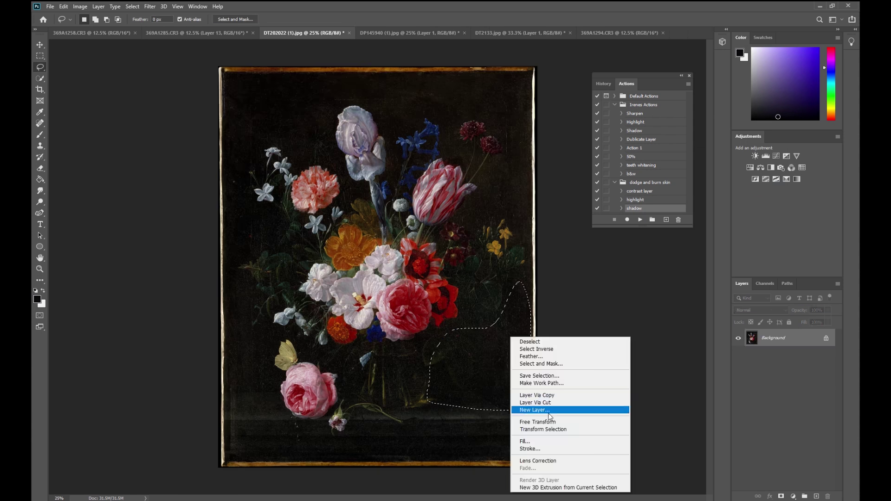
click(536, 395)
click(514, 144)
Step: Place the copied texture in the portrait, enlarged to about 230% over the background right of the head, with Lighten blending at 61% opacity
click(199, 33)
right_click(376, 238)
click(411, 315)
click(760, 310)
click(742, 313)
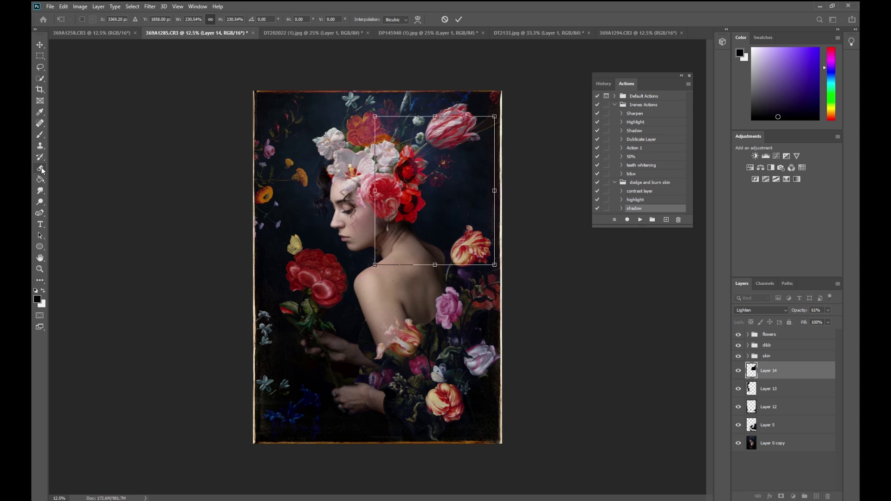
key(Return)
Step: Add another patch of painting texture to the portrait, transform it over the upper background and set its blend mode to Lighten
key(ctrl+Tab)
click(200, 32)
right_click(378, 242)
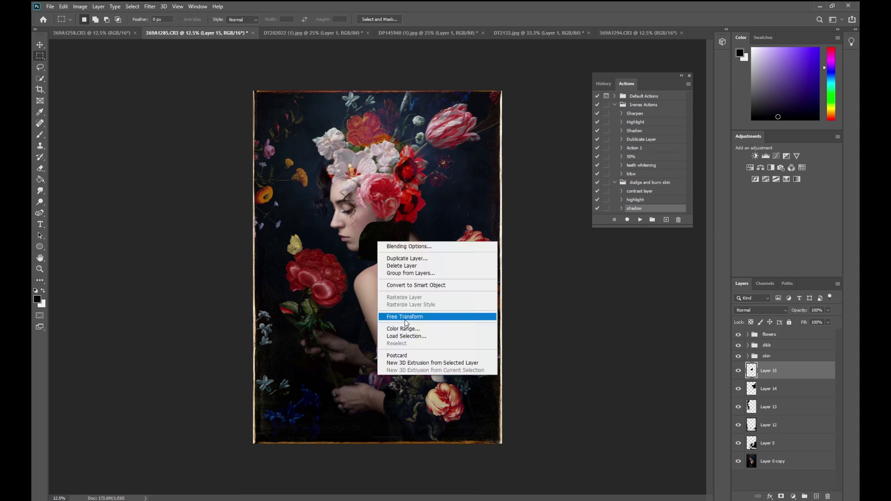
click(409, 316)
drag(351, 215, 336, 121)
click(760, 310)
click(743, 352)
key(Return)
key(e)
Step: Paste one more texture patch into the portrait, enlarged to about 155% and rotated about 129° over the area around the face and butterfly
click(39, 269)
click(356, 249)
click(296, 34)
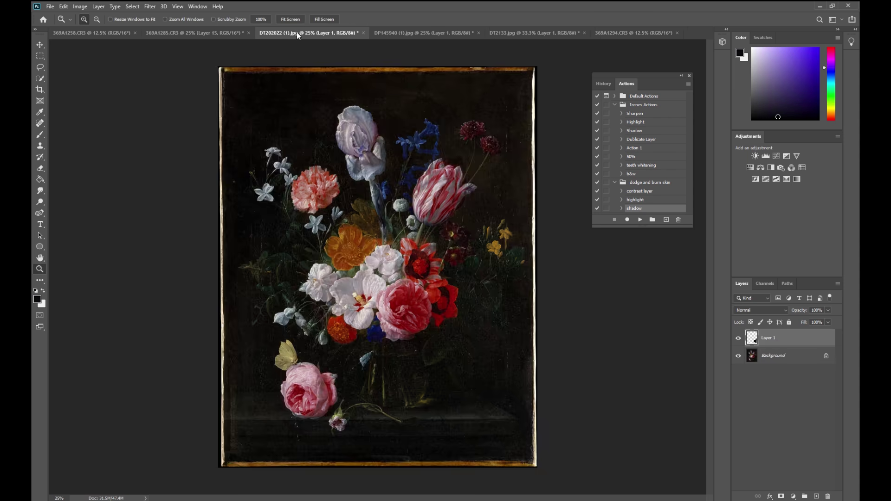
click(199, 33)
key(ctrl+v)
right_click(276, 181)
click(307, 258)
drag(324, 242, 380, 312)
drag(381, 98, 416, 162)
drag(324, 199, 366, 227)
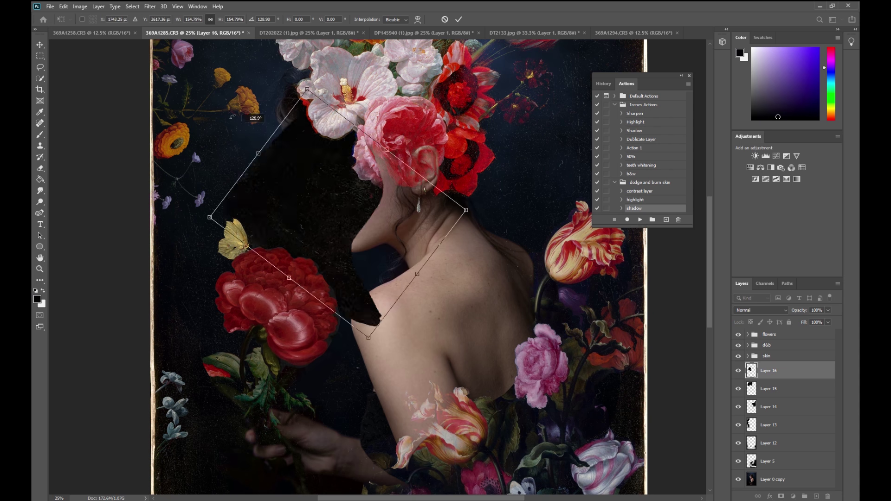
key(Return)
Step: Set the rotated texture patch to Lighten at 66% opacity and clean it up with the Eraser
click(760, 309)
click(742, 352)
click(827, 310)
drag(829, 320, 812, 321)
key(e)
Step: Examine how the added textures blend with the face, flowers and background, both close up and in the whole portrait
key(z)
alt+click(413, 220)
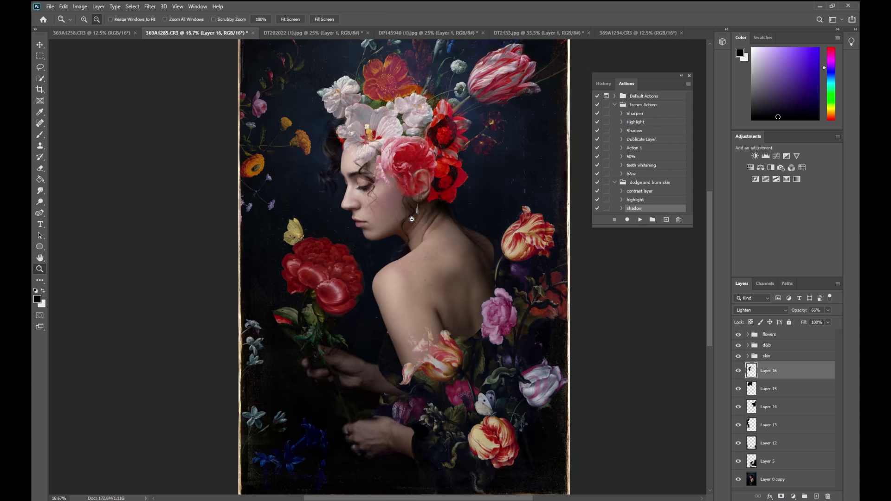
alt+click(422, 264)
click(84, 22)
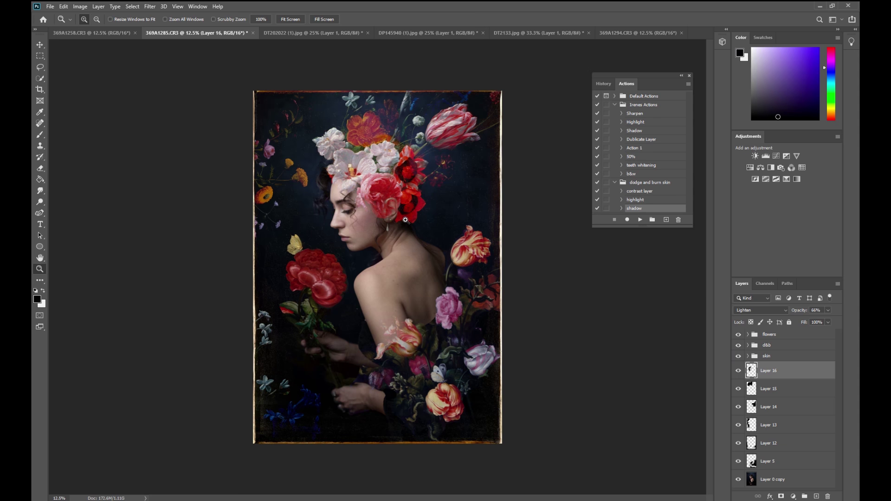
click(406, 220)
click(475, 174)
click(475, 173)
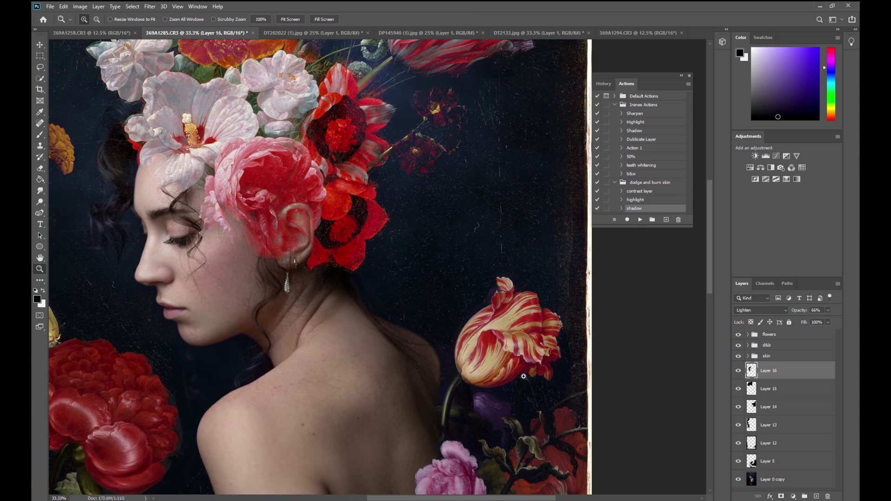
drag(533, 500, 501, 500)
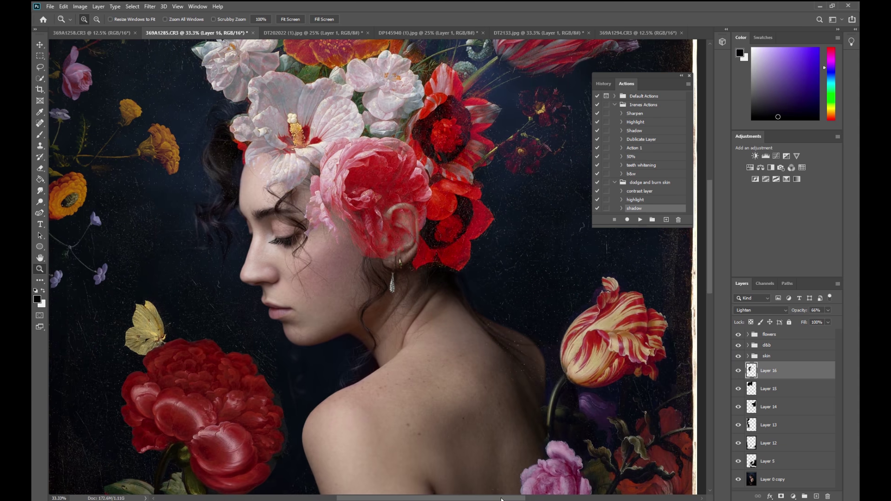
click(97, 19)
click(338, 348)
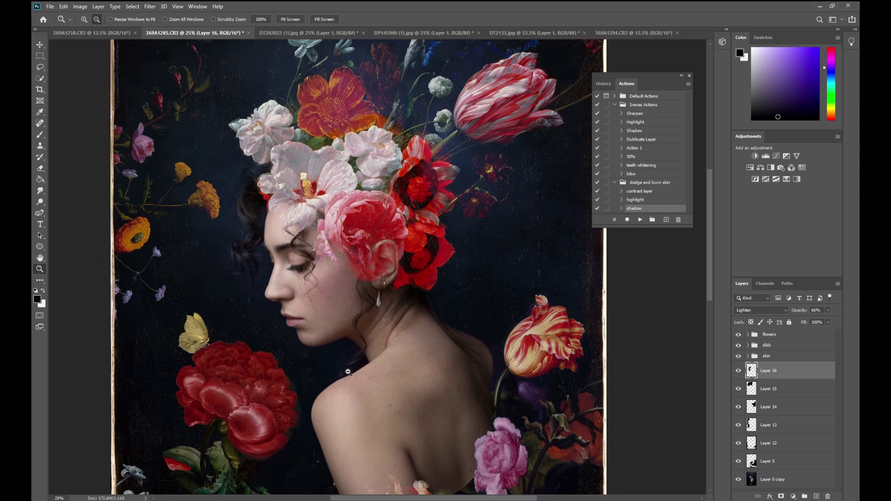
click(347, 378)
click(347, 377)
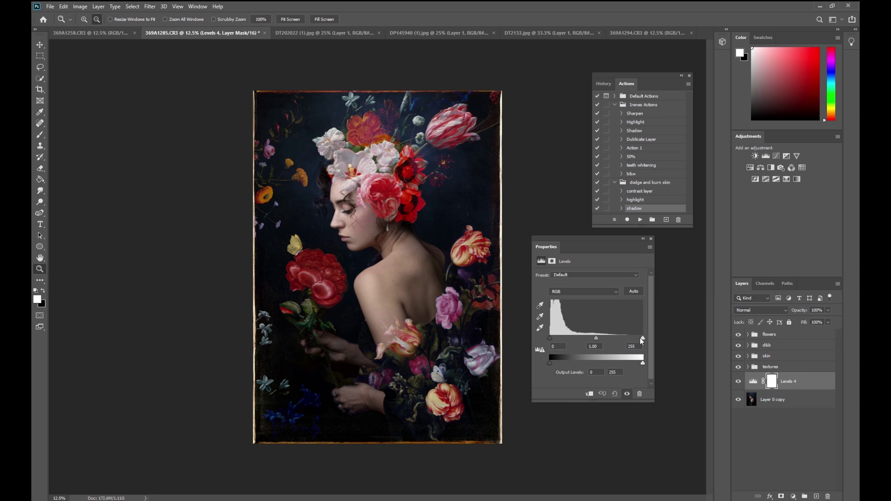
Step: Above Layer 0 copy, add Levels with midtones 1.08 and highlights 234, plus a Selective Color adjustment with Yellow +15 in the Yellows
drag(639, 338, 635, 338)
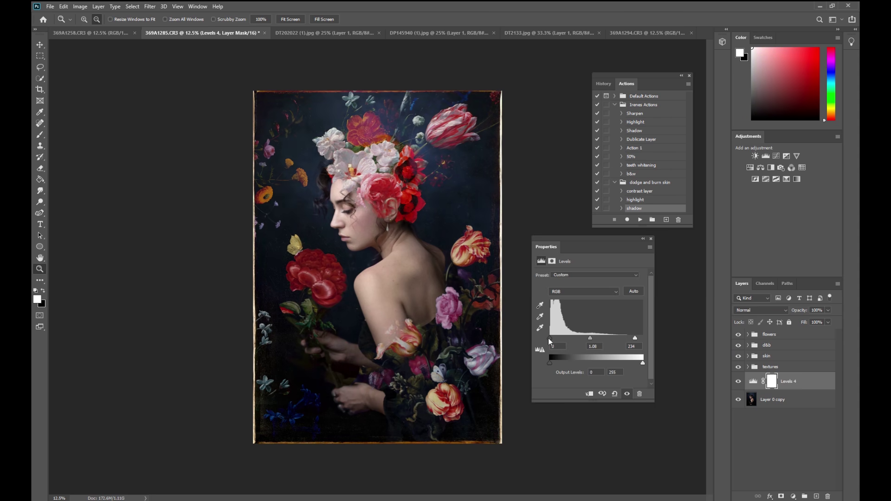
drag(588, 304, 583, 303)
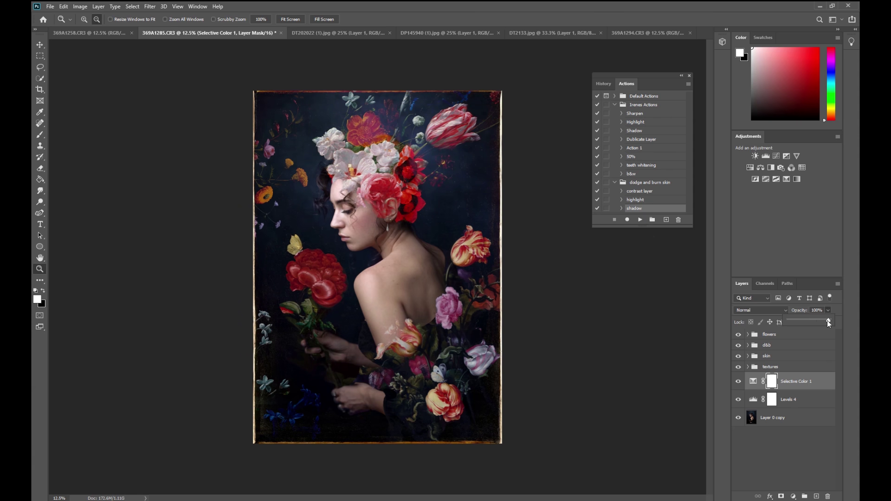
Step: Add a second Levels adjustment with midtones 1.07, limit it to the woman through its mask and lower its opacity to 71%
click(793, 496)
click(808, 387)
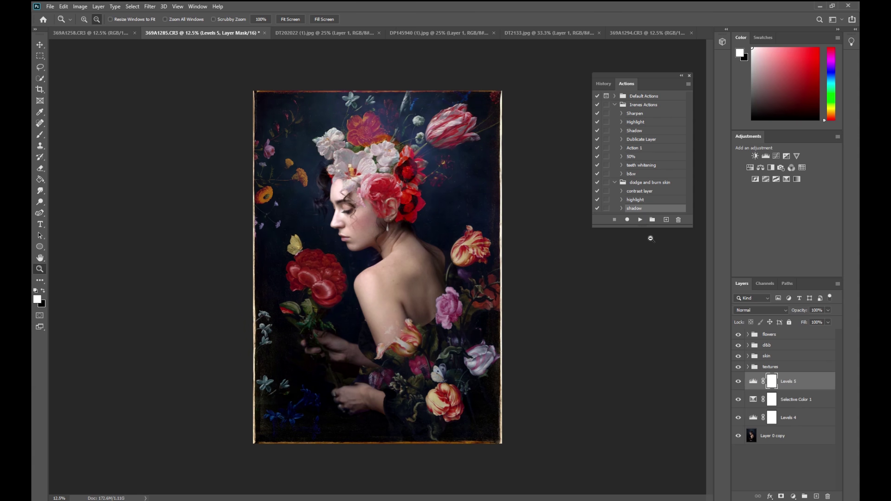
key(b)
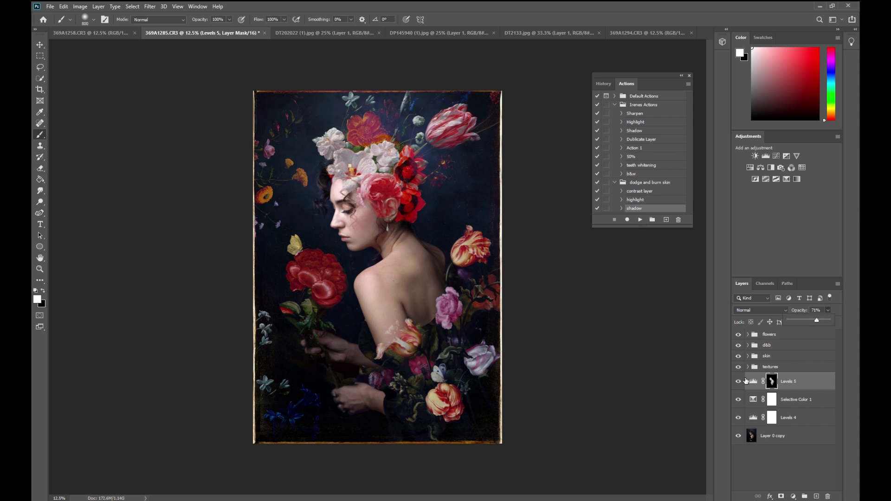
Step: Add a green-to-red Gradient Map in Screen mode below the textures group, reduce its opacity and mask out part of it
click(793, 496)
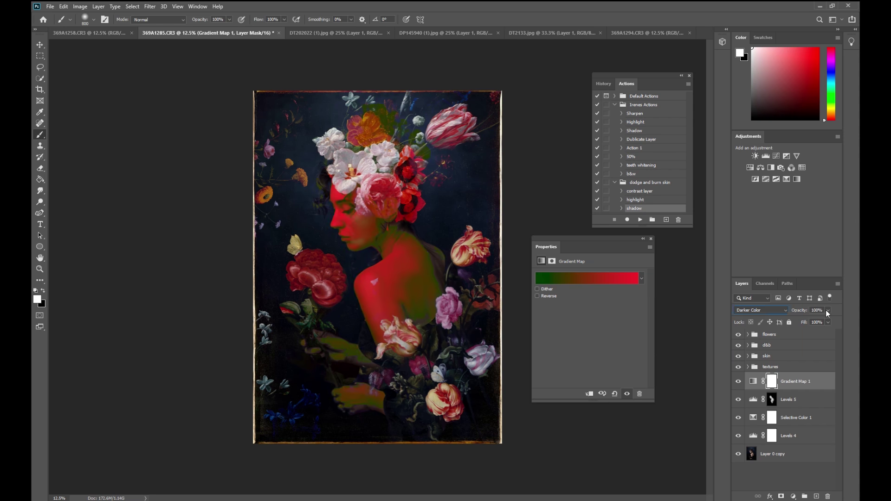
click(828, 310)
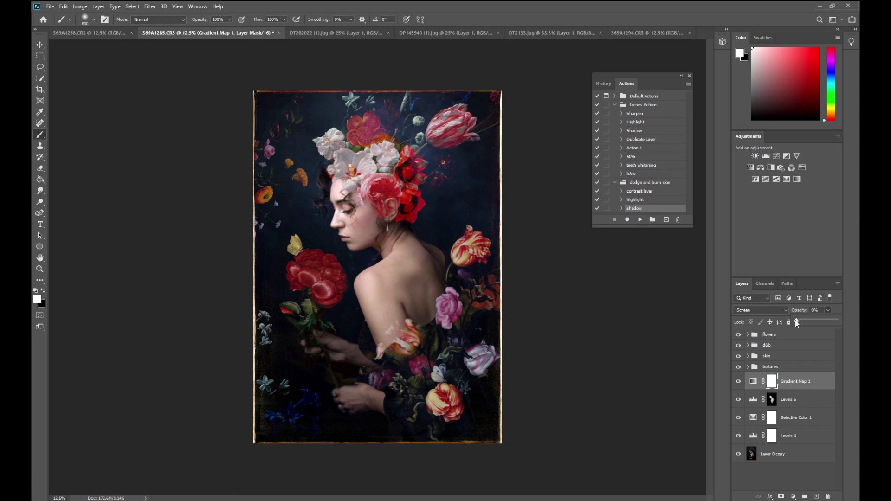
key(e)
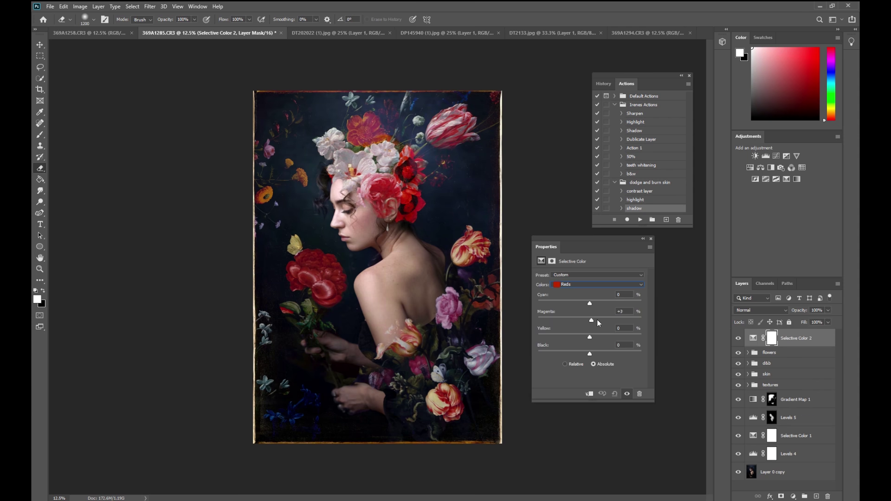
Step: In the Selective Color 2 adjustment above the flowers group, fine-tune the Reds and other color ranges, including their cyan, yellow and black amounts
drag(590, 352, 575, 337)
click(596, 284)
click(571, 320)
click(596, 284)
click(570, 306)
drag(589, 303, 627, 304)
drag(590, 354, 585, 353)
drag(589, 337, 585, 337)
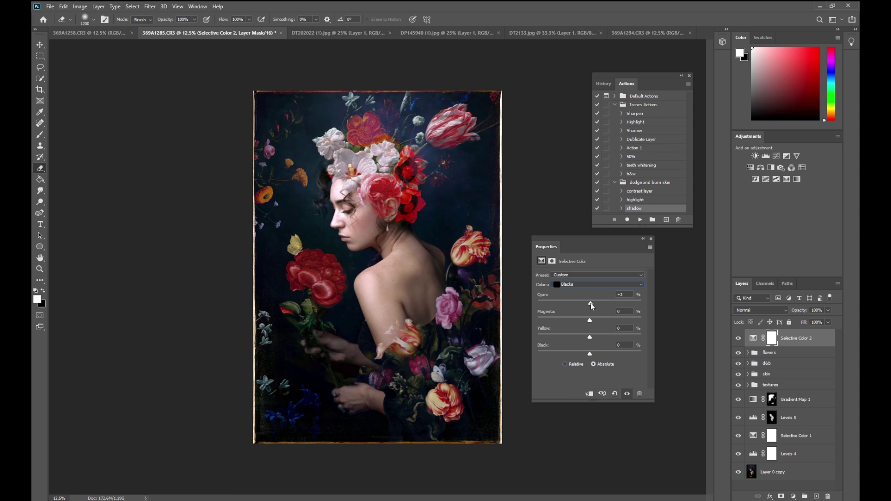
Step: Set Cyan to +2 and slightly lower Black in the Blacks of Selective Color 2, comparing the image with and without the adjustment
drag(590, 303, 591, 303)
drag(589, 354, 588, 354)
click(651, 239)
click(737, 338)
click(738, 338)
Step: Add a Vibrance adjustment layer above Selective Color 2
click(793, 496)
click(807, 407)
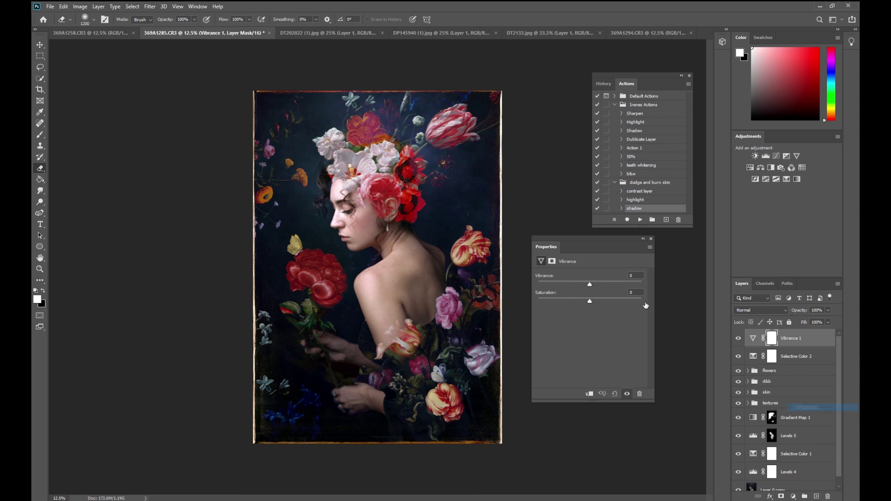